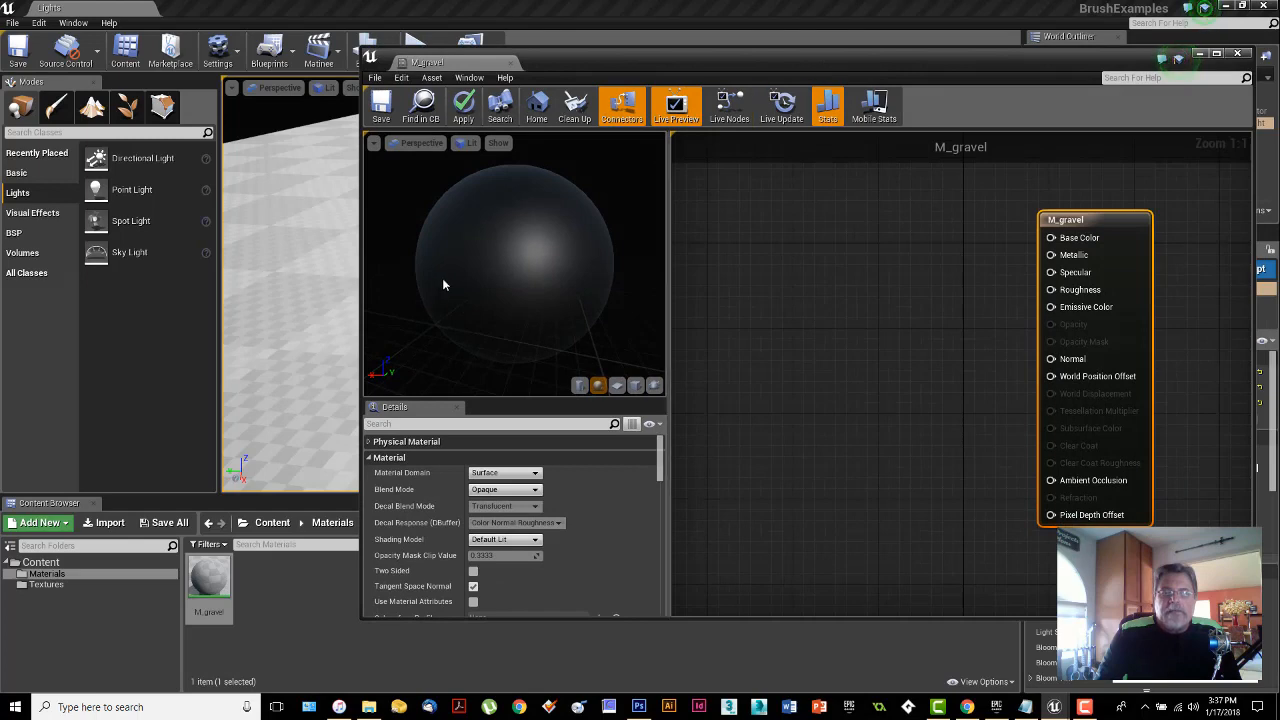
Add the Gravel_Diffuse texture from the Textures folder to the graph as a texture sample beside the M_gravel node
{"action": "left_click_drag", "start_coordinate": [363, 291], "coordinate": [570, 296]}
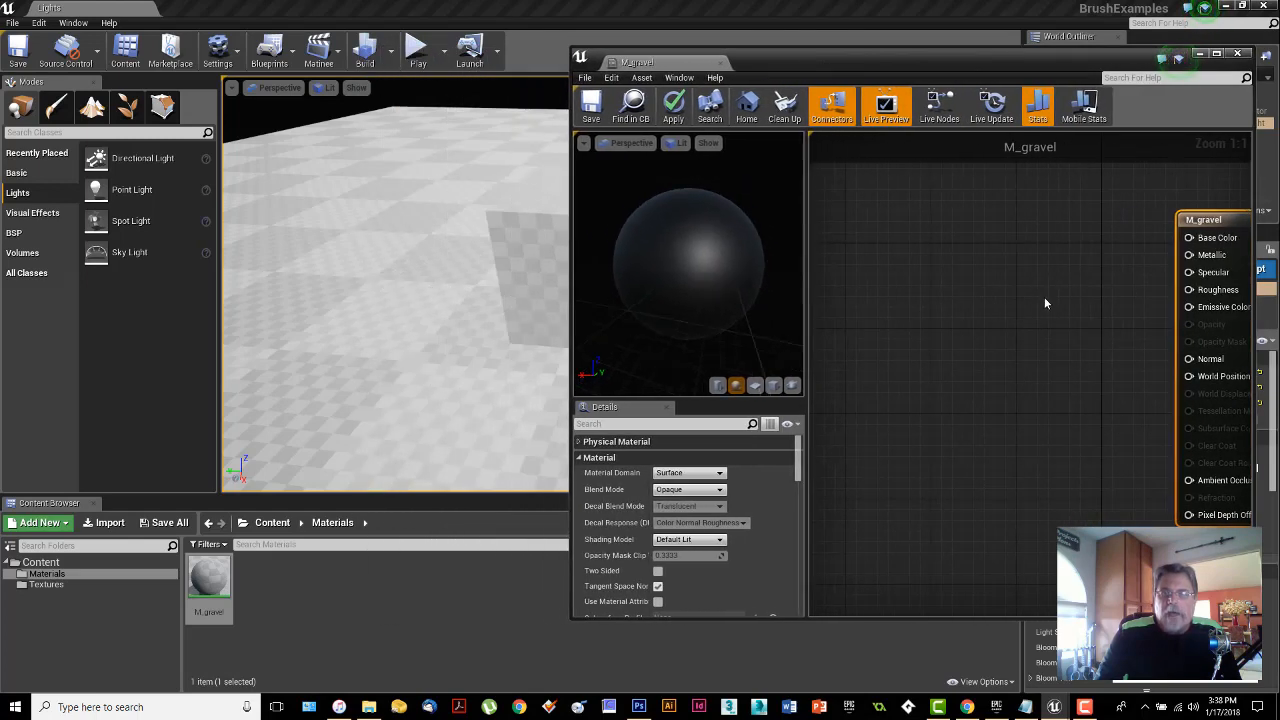
{"action": "right_click_drag", "start_coordinate": [1138, 340], "coordinate": [1062, 342]}
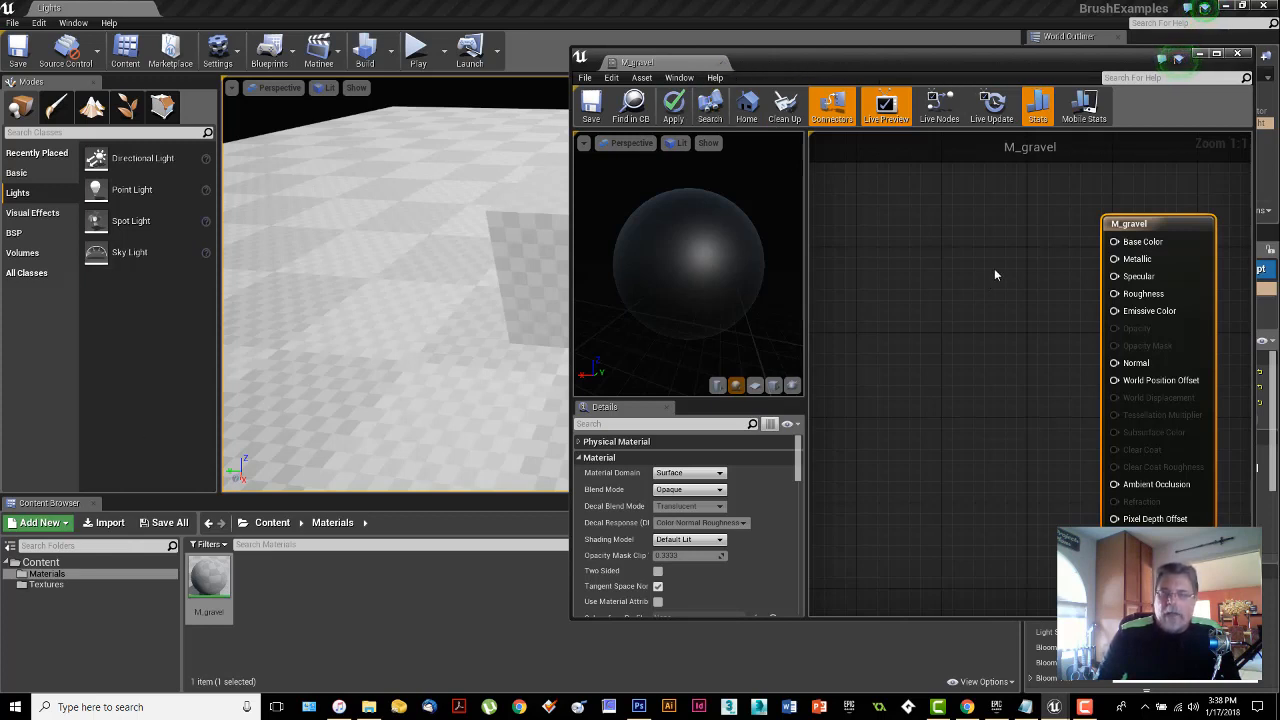
{"action": "left_click", "coordinate": [50, 584]}
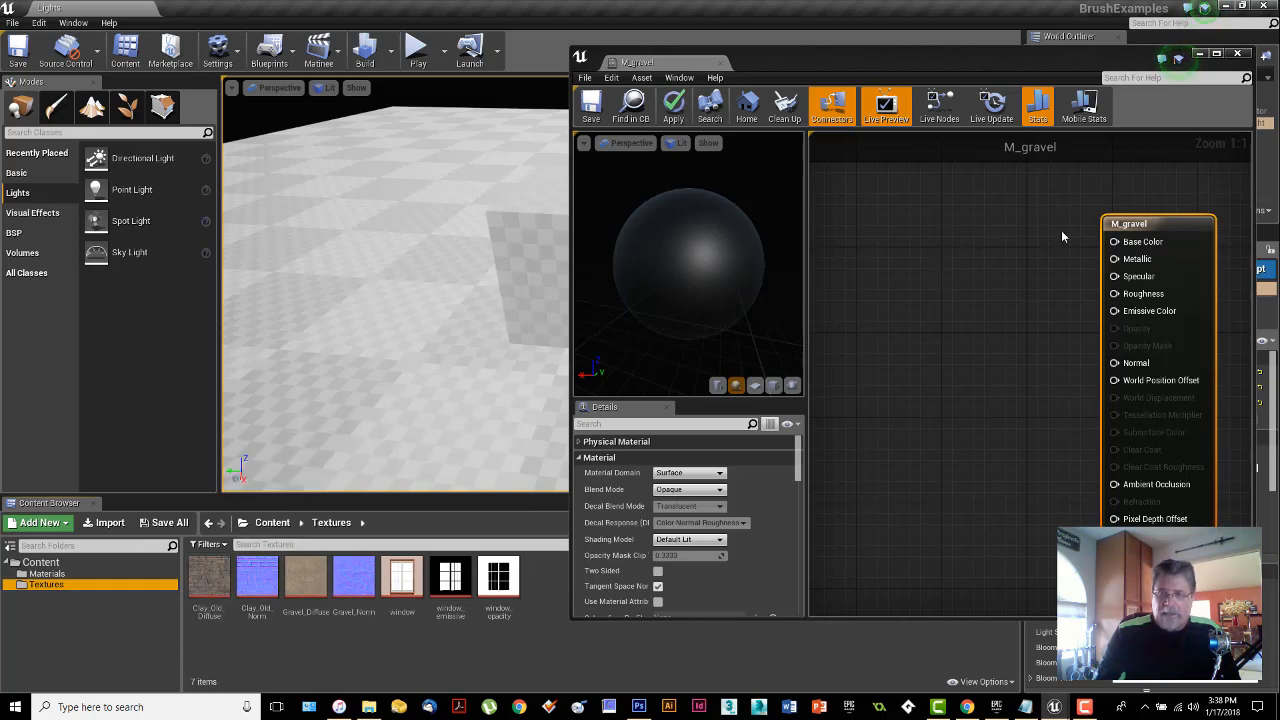
{"action": "left_click", "coordinate": [314, 581]}
{"action": "left_click_drag", "start_coordinate": [314, 581], "coordinate": [912, 202]}
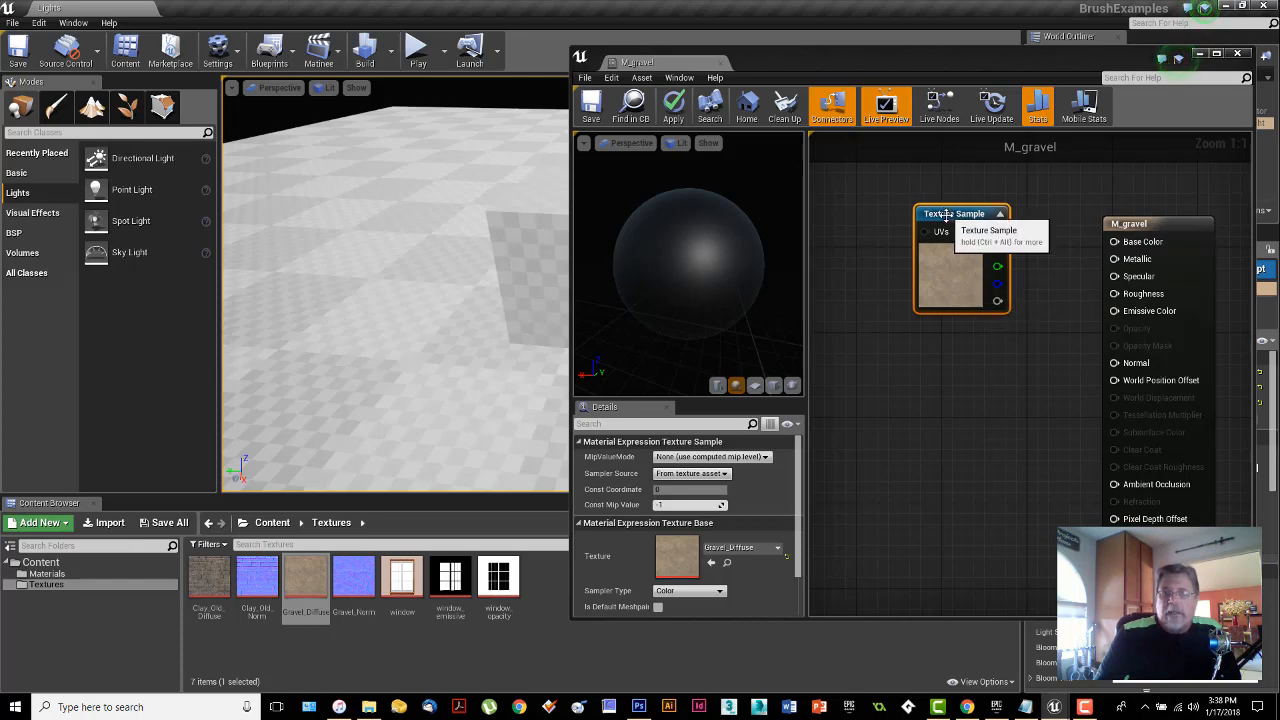
{"action": "left_click_drag", "start_coordinate": [948, 215], "coordinate": [932, 216]}
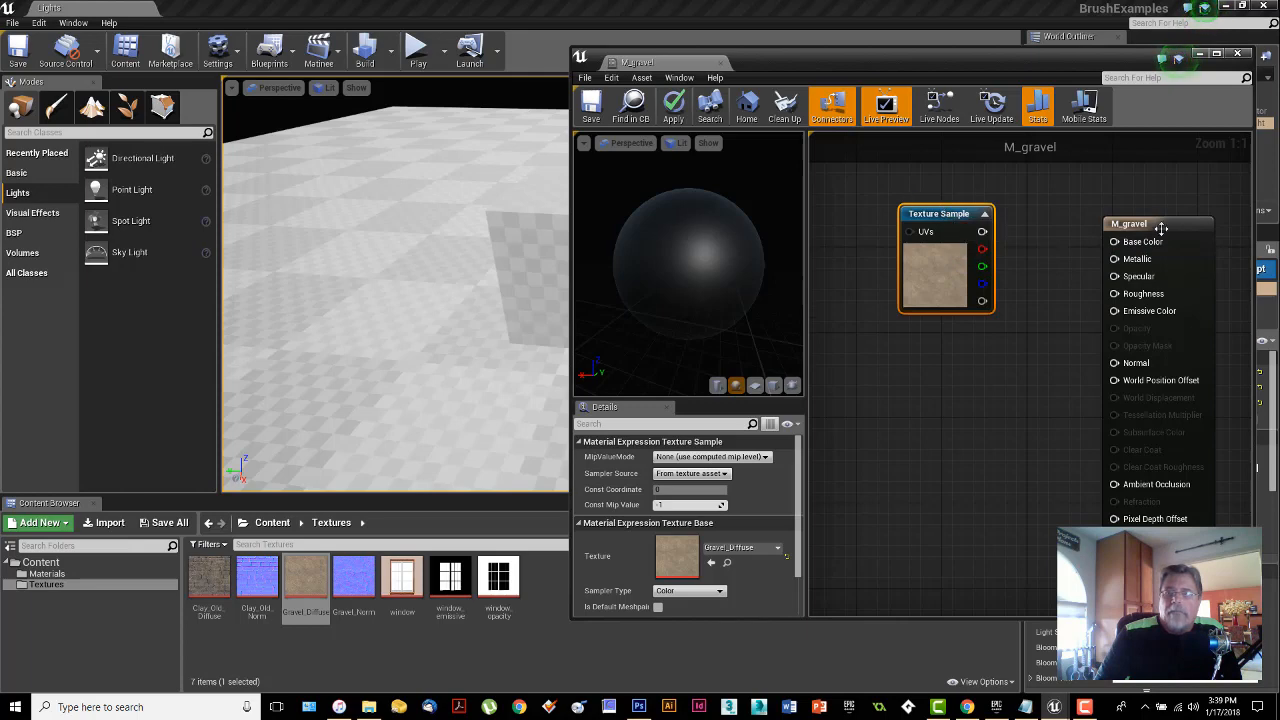
{"action": "left_click_drag", "start_coordinate": [1165, 227], "coordinate": [1155, 230]}
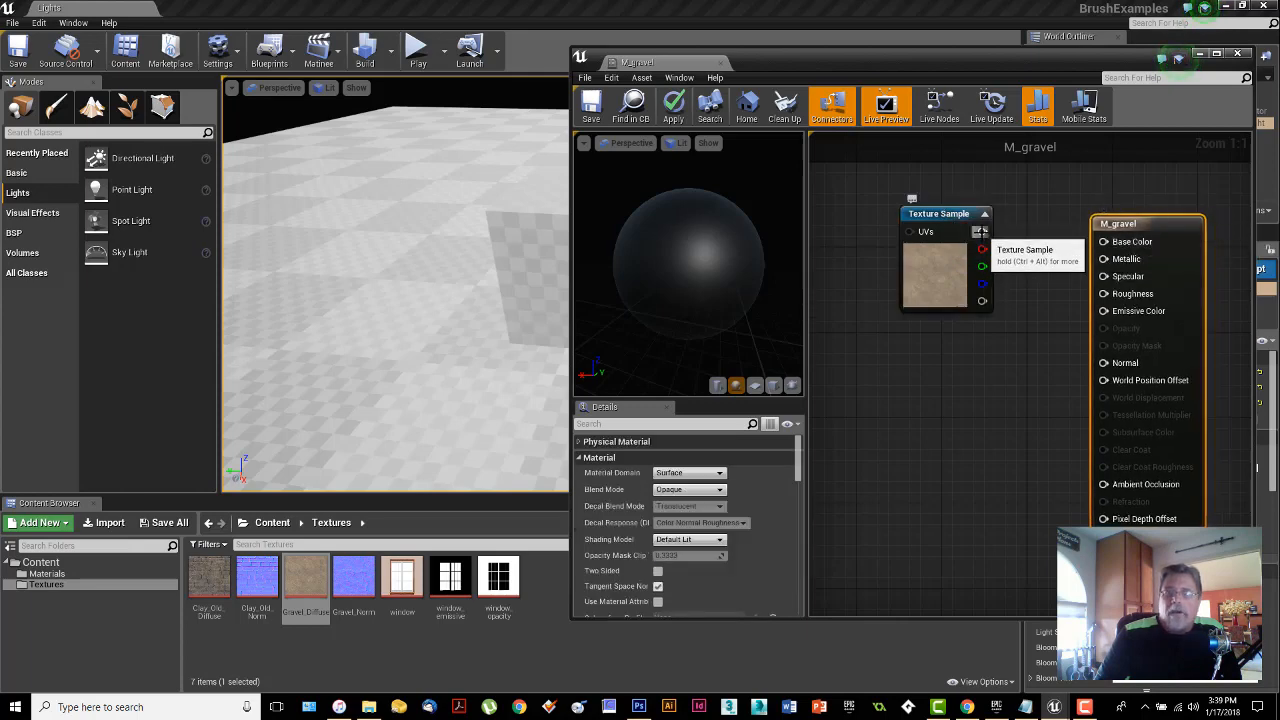
{"action": "left_click_drag", "start_coordinate": [980, 232], "coordinate": [1030, 242]}
{"action": "left_click_drag", "start_coordinate": [978, 403], "coordinate": [1002, 238]}
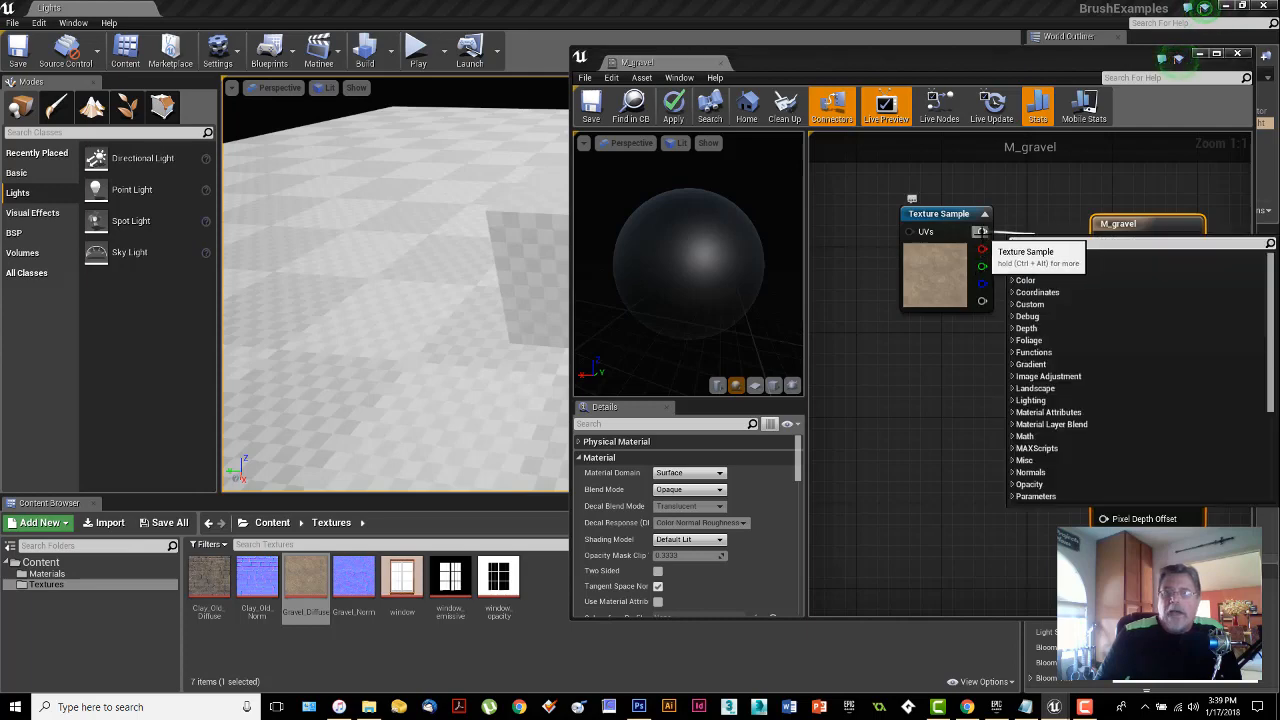
{"action": "left_click", "coordinate": [1040, 198]}
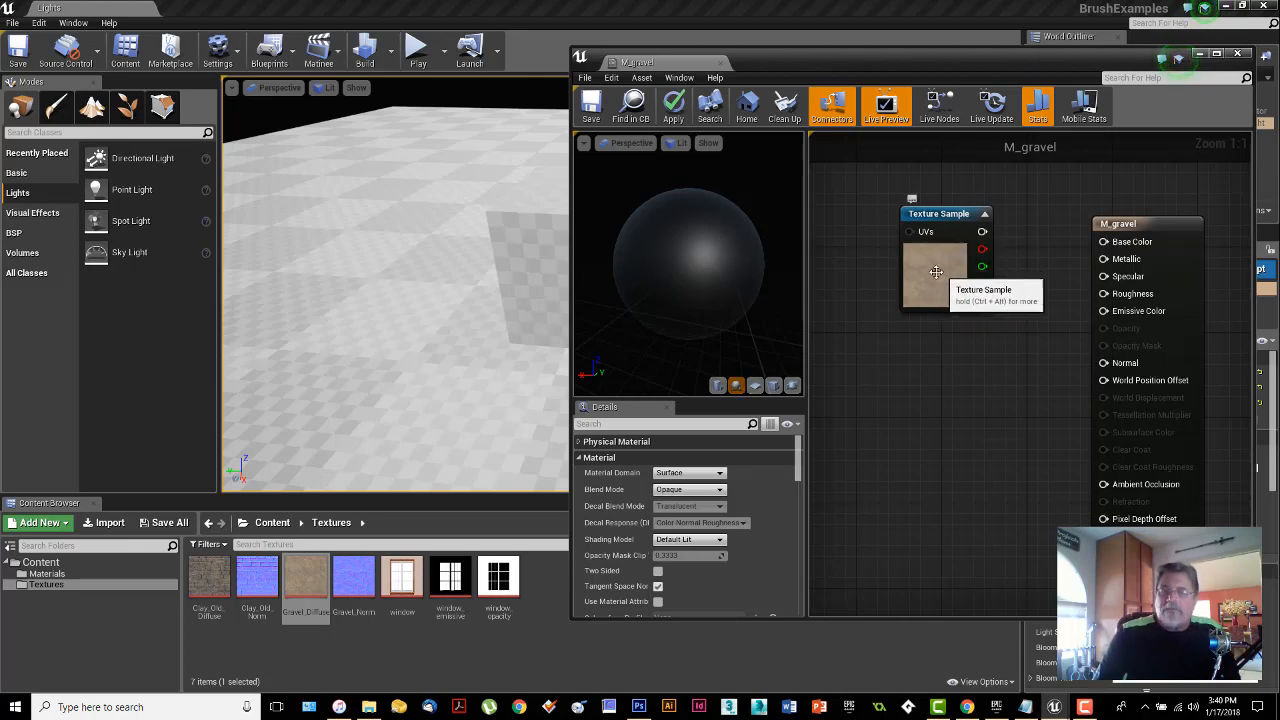
Add the Gravel_Norm texture to the graph as a second texture sample below the diffuse one
{"action": "left_click", "coordinate": [362, 578]}
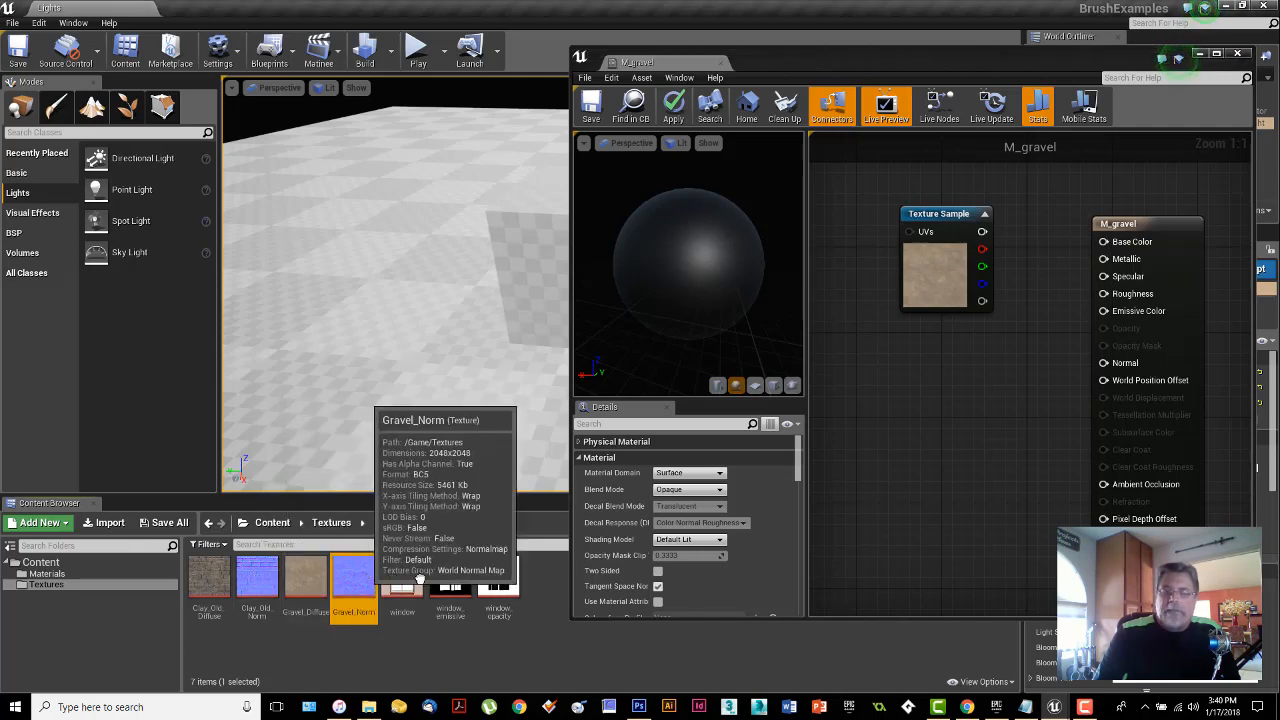
{"action": "left_click_drag", "start_coordinate": [364, 578], "coordinate": [940, 358]}
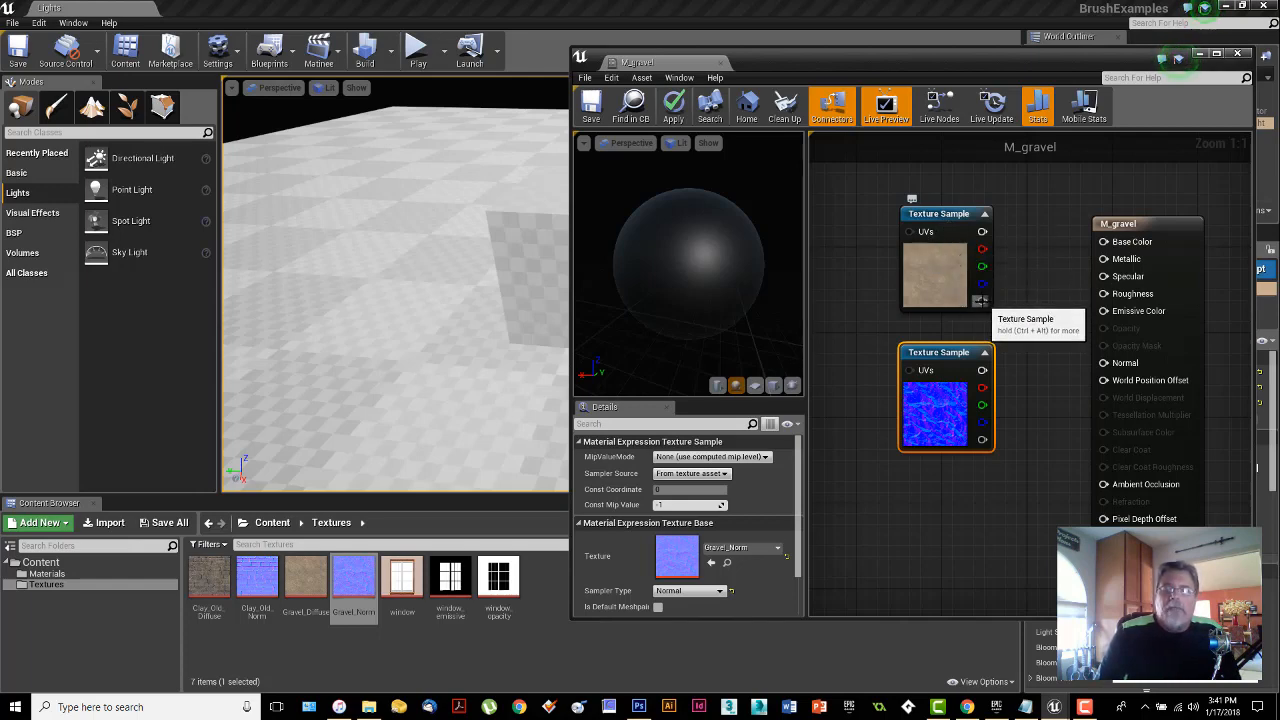
{"action": "mouse_move", "coordinate": [963, 218]}
{"action": "left_mouse_down"}
{"action": "mouse_move", "coordinate": [930, 225]}
{"action": "mouse_move", "coordinate": [955, 220]}
{"action": "mouse_move", "coordinate": [942, 222]}
{"action": "left_mouse_up"}
{"action": "mouse_move", "coordinate": [935, 352]}
{"action": "left_mouse_down"}
{"action": "mouse_move", "coordinate": [926, 362]}
{"action": "mouse_move", "coordinate": [937, 366]}
{"action": "left_mouse_up"}
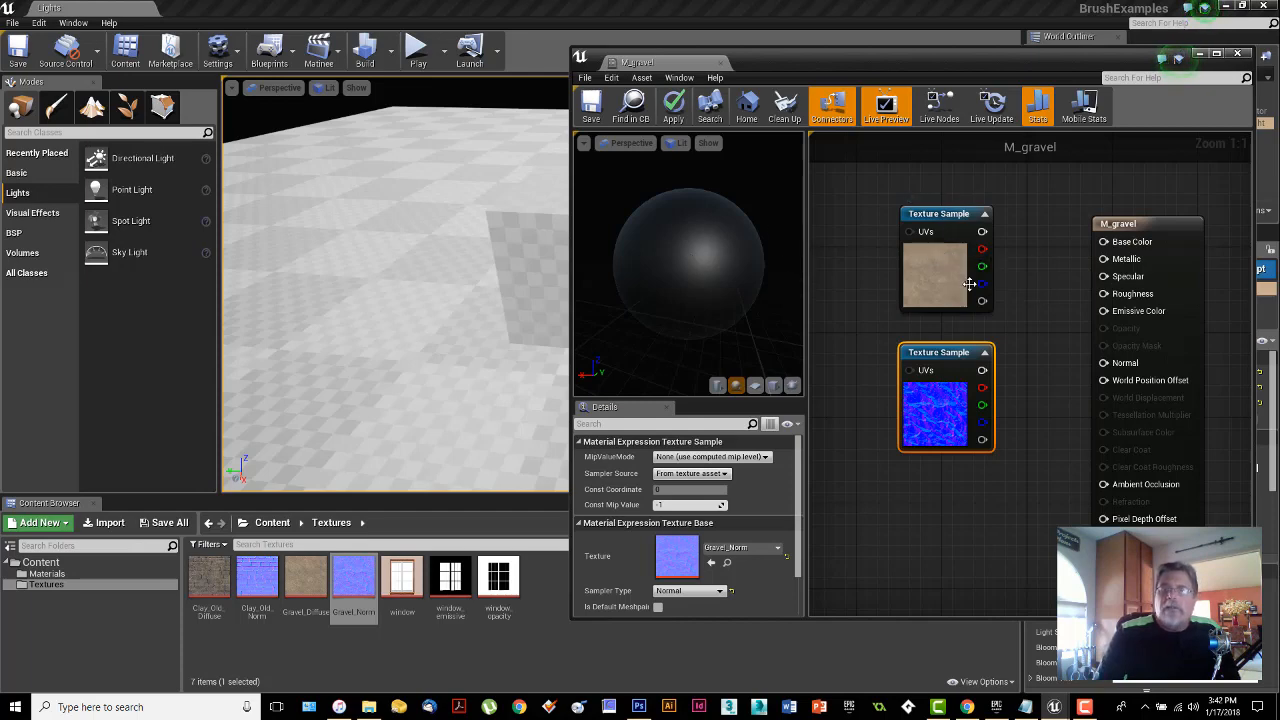
Connect the Gravel_Diffuse sample's color output to Base Color on M_gravel and inspect the preview sphere up close
{"action": "left_click_drag", "start_coordinate": [983, 232], "coordinate": [1104, 245]}
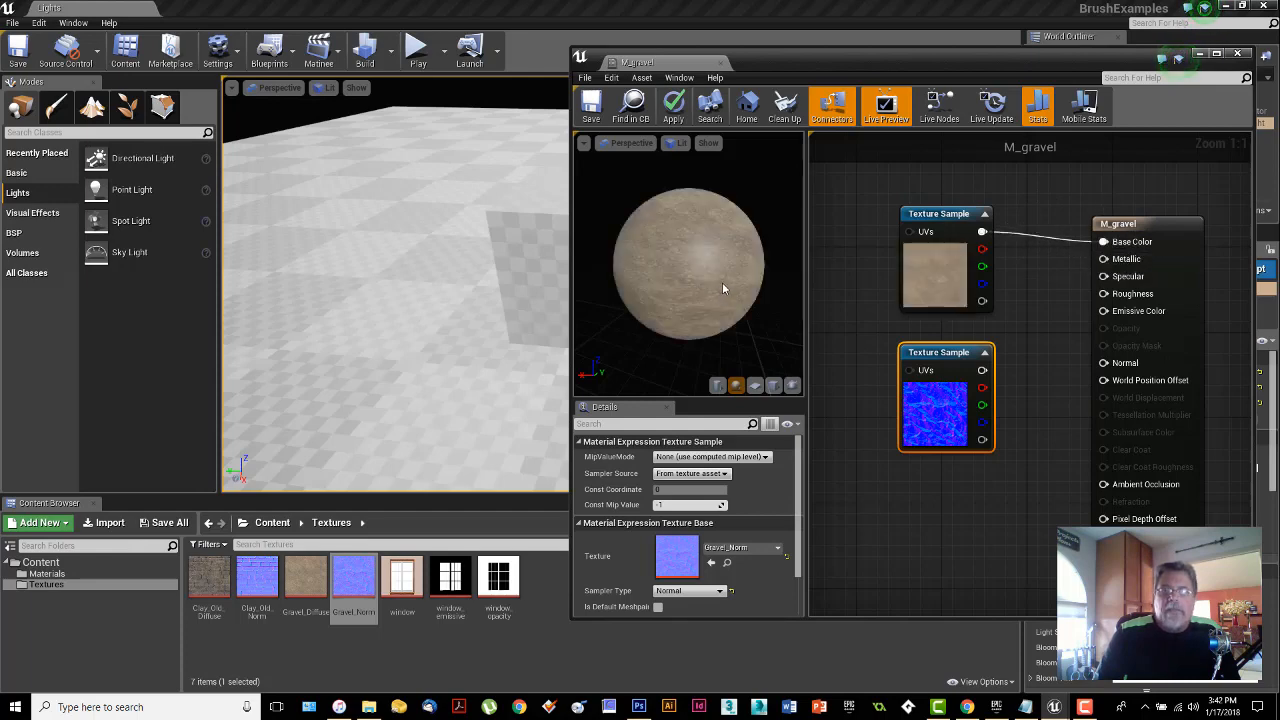
{"action": "left_click_drag", "start_coordinate": [723, 284], "coordinate": [690, 285]}
{"action": "mouse_move", "coordinate": [698, 285]}
{"action": "right_mouse_down"}
{"action": "mouse_move", "coordinate": [720, 340]}
{"action": "mouse_move", "coordinate": [700, 290]}
{"action": "right_mouse_up"}
{"action": "left_click_drag", "start_coordinate": [700, 290], "coordinate": [612, 252]}
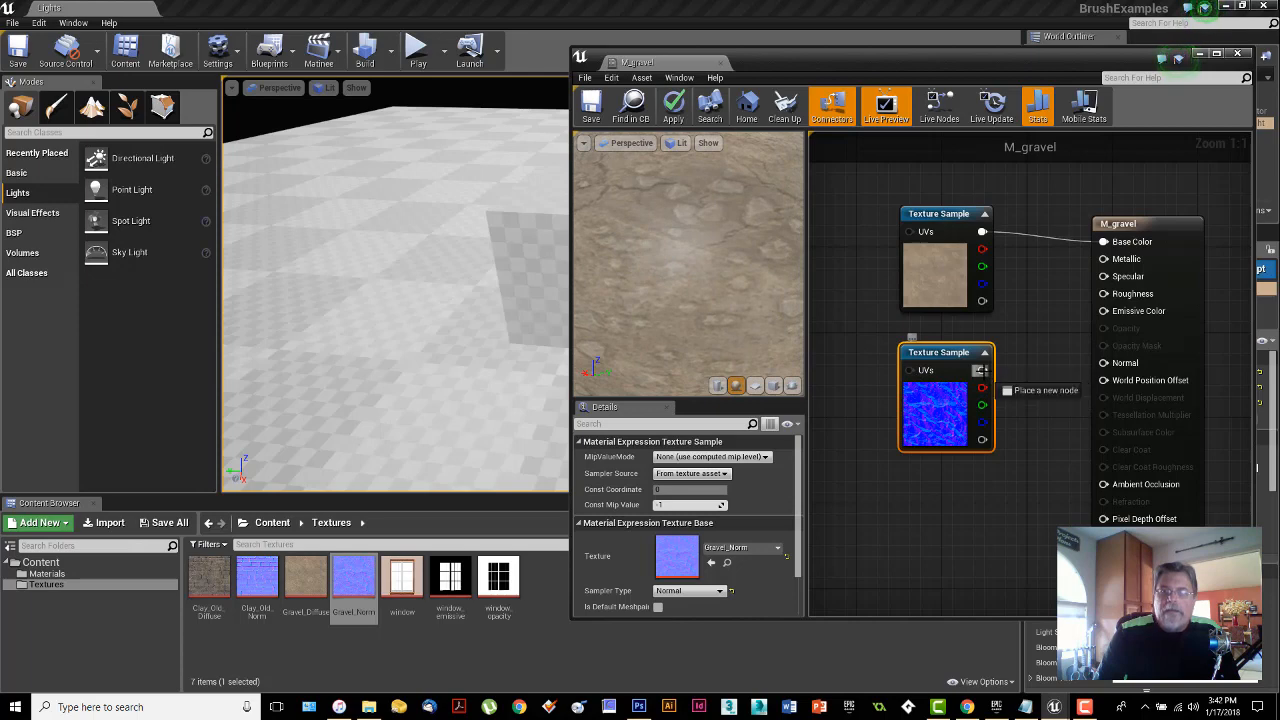
Connect the Gravel_Norm sample's color output to Normal on M_gravel and examine the surface relief in the preview
{"action": "left_click_drag", "start_coordinate": [982, 370], "coordinate": [1104, 366]}
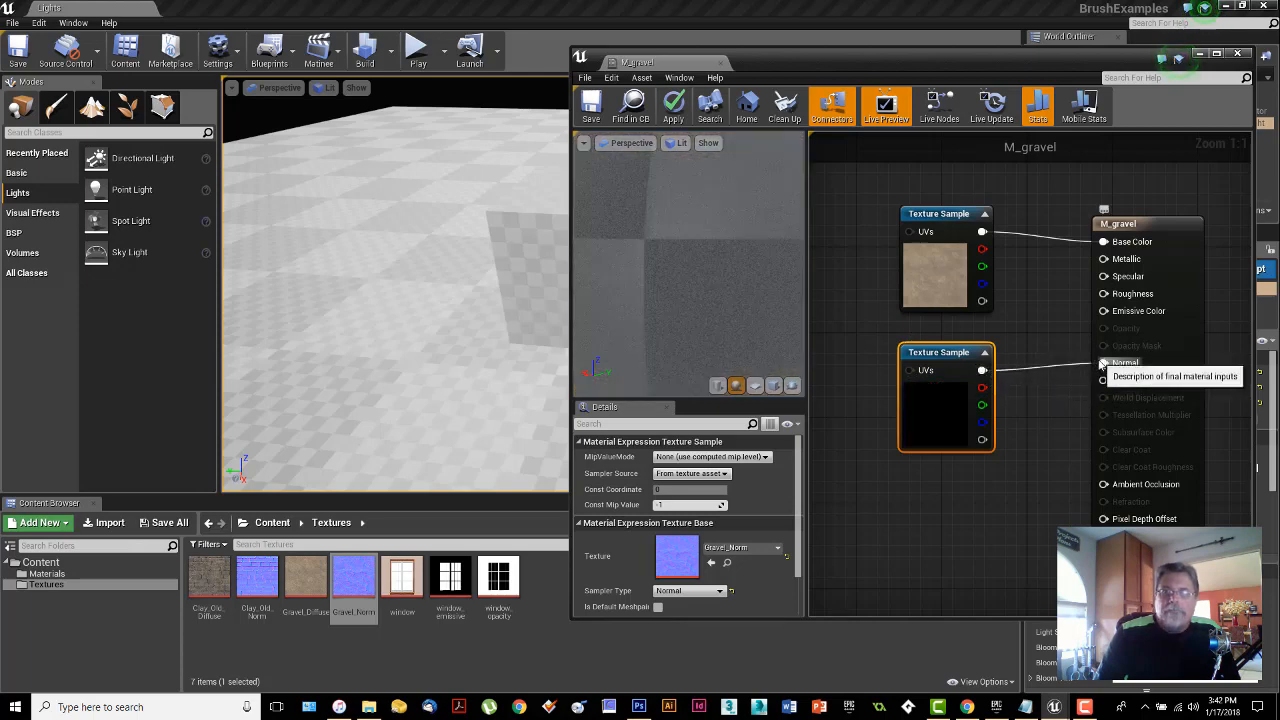
{"action": "left_click_drag", "start_coordinate": [701, 293], "coordinate": [700, 214]}
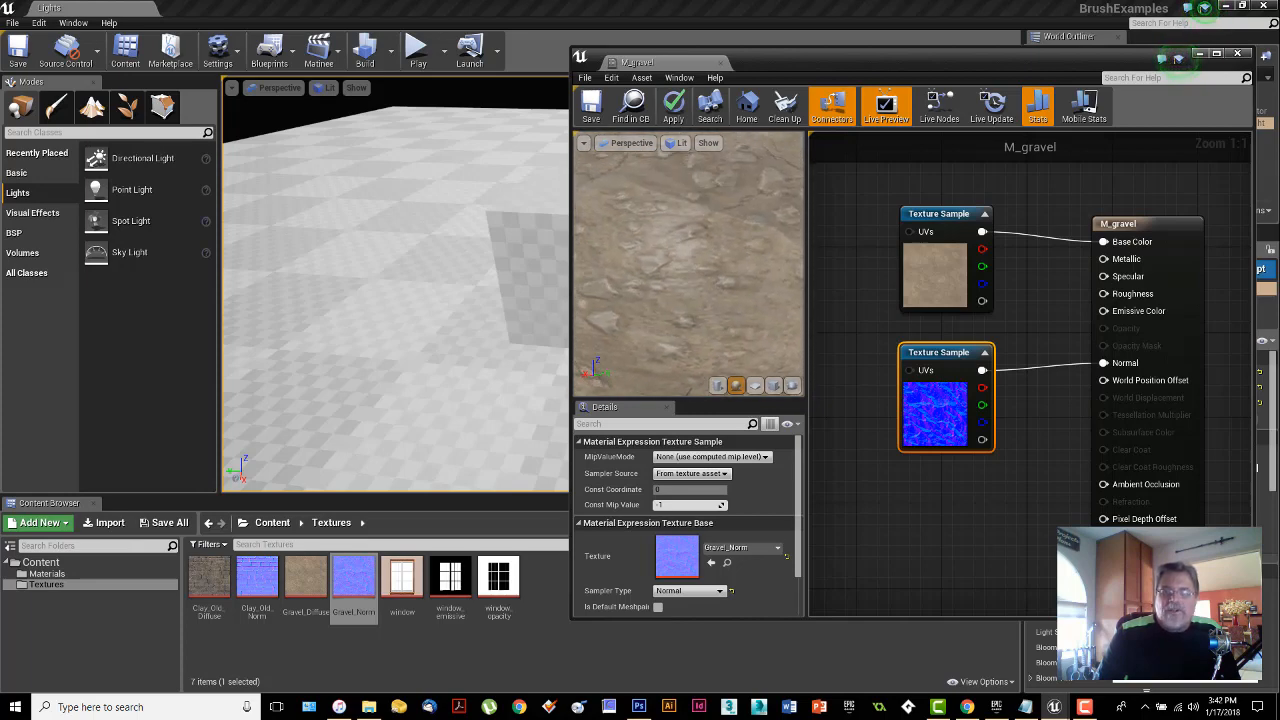
{"action": "left_click_drag", "start_coordinate": [701, 286], "coordinate": [704, 320]}
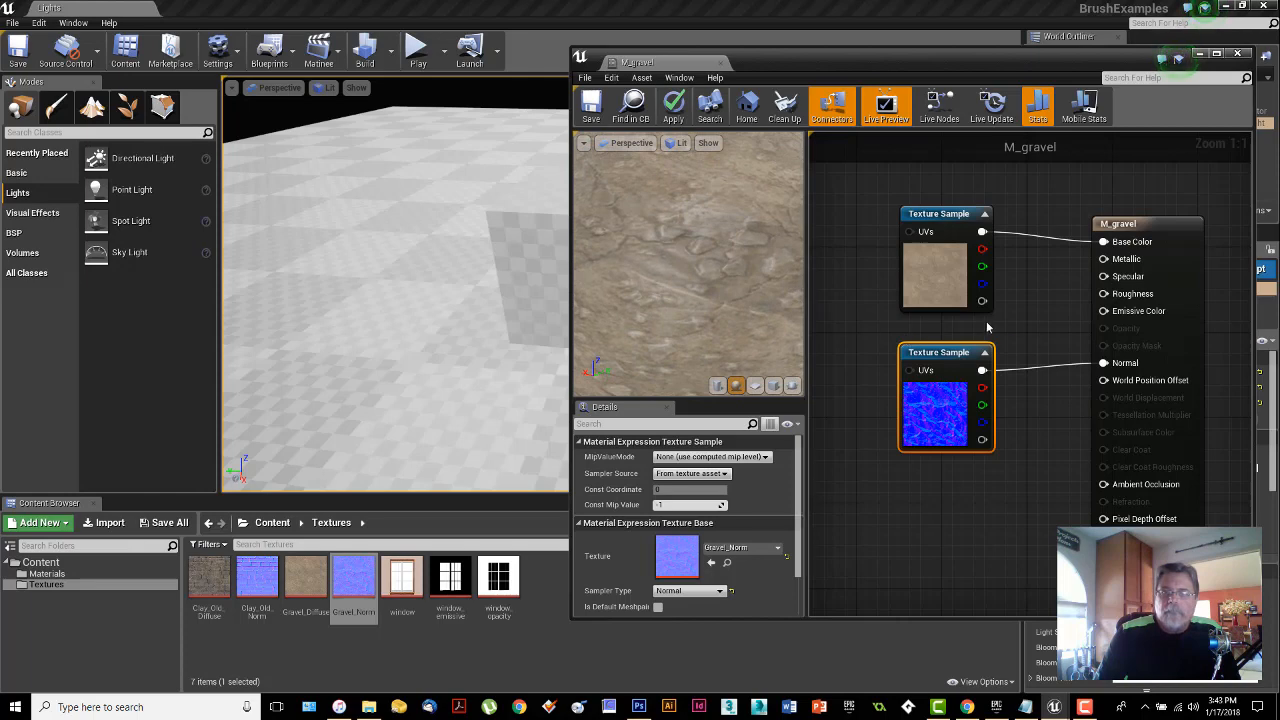
Space the two texture sample nodes farther apart vertically and away from M_gravel to make room between them
{"action": "right_click_drag", "start_coordinate": [1007, 321], "coordinate": [1076, 418]}
{"action": "left_click_drag", "start_coordinate": [1028, 322], "coordinate": [970, 240]}
{"action": "left_click_drag", "start_coordinate": [1030, 458], "coordinate": [952, 460]}
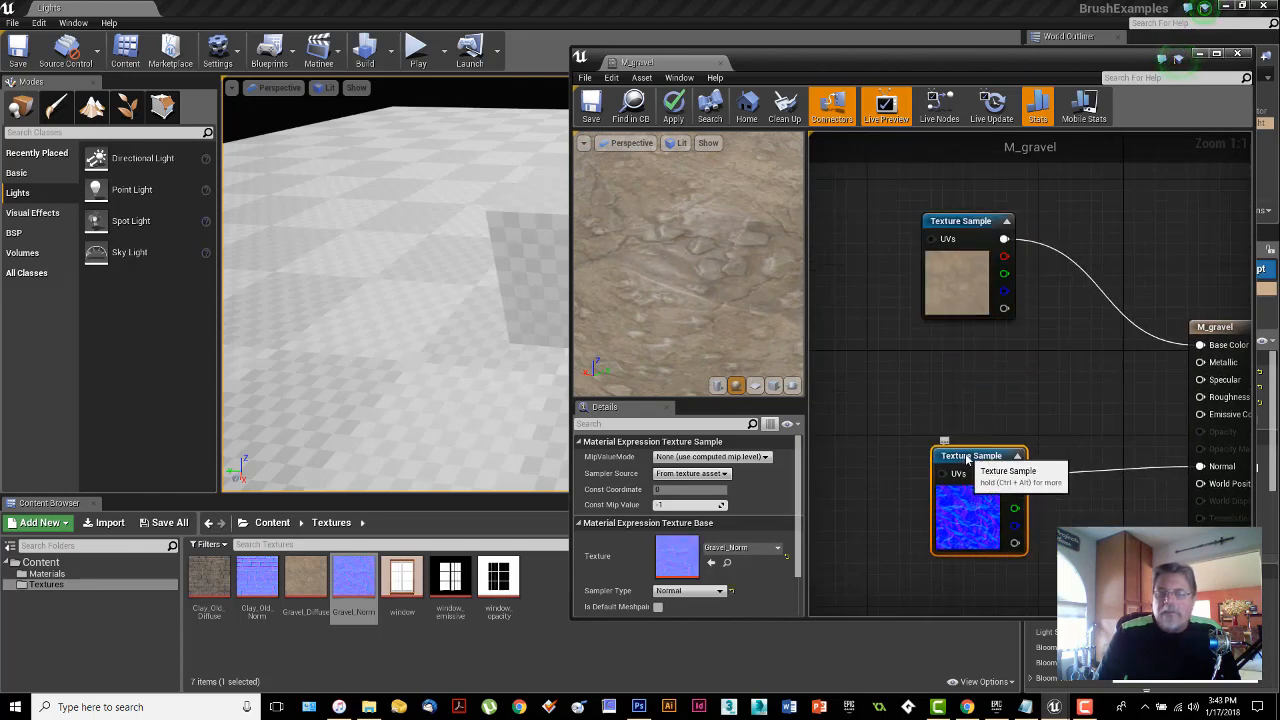
{"action": "right_click_drag", "start_coordinate": [1014, 414], "coordinate": [986, 348]}
{"action": "right_click_drag", "start_coordinate": [1126, 316], "coordinate": [1092, 320]}
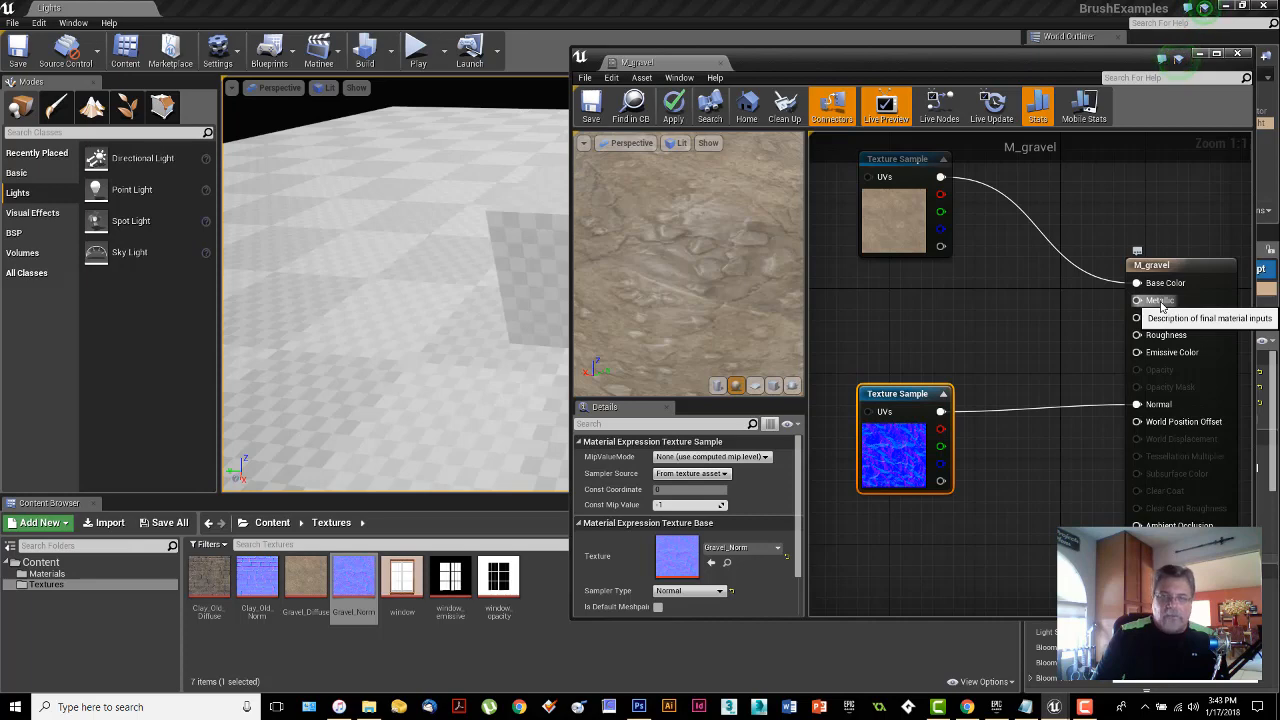
Add a constant node with value 0 between the texture samples and connect it to both Metallic and Specular
{"action": "left_click", "coordinate": [1018, 294]}
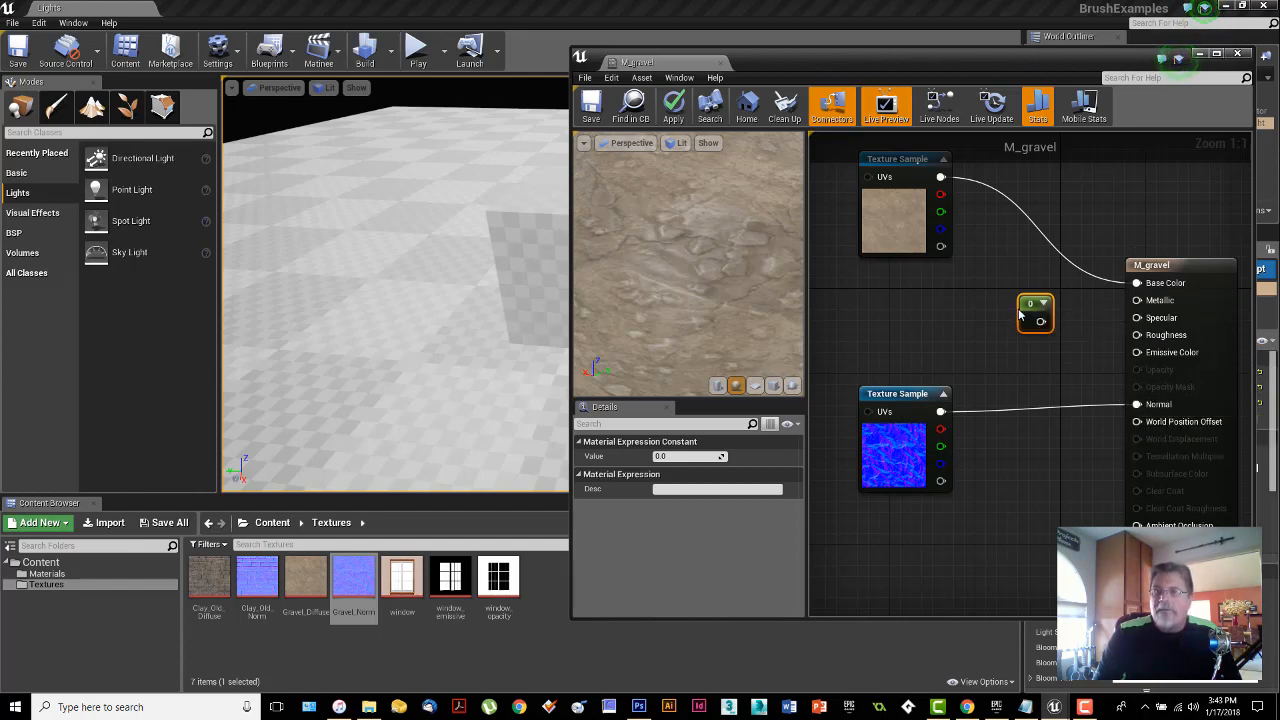
{"action": "left_click_drag", "start_coordinate": [1020, 314], "coordinate": [1002, 311]}
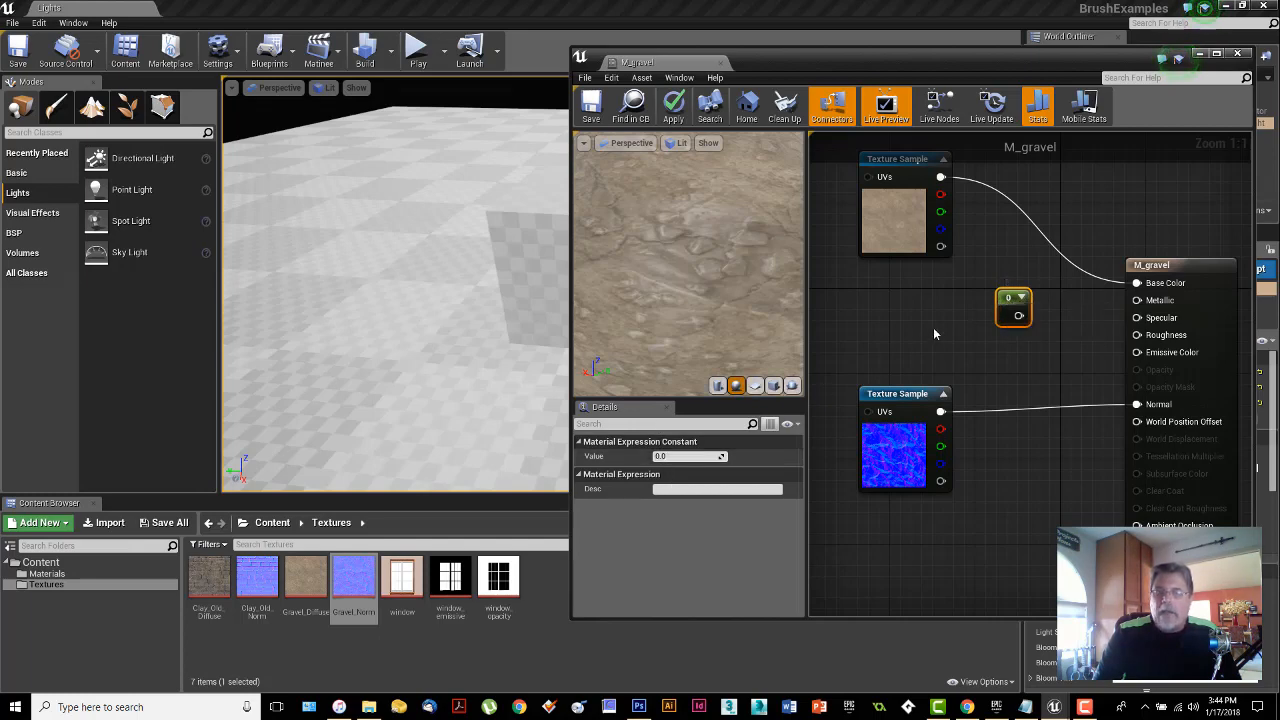
{"action": "left_click_drag", "start_coordinate": [1018, 316], "coordinate": [1137, 303]}
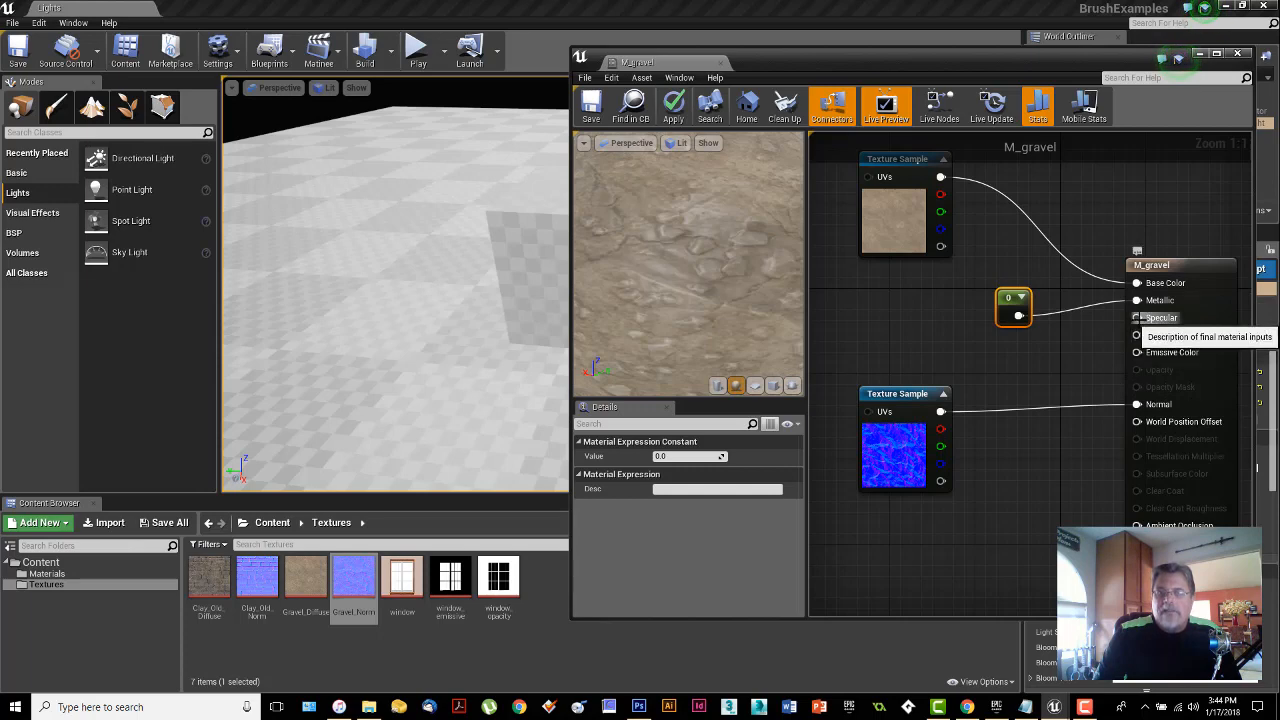
{"action": "left_click_drag", "start_coordinate": [757, 293], "coordinate": [698, 258]}
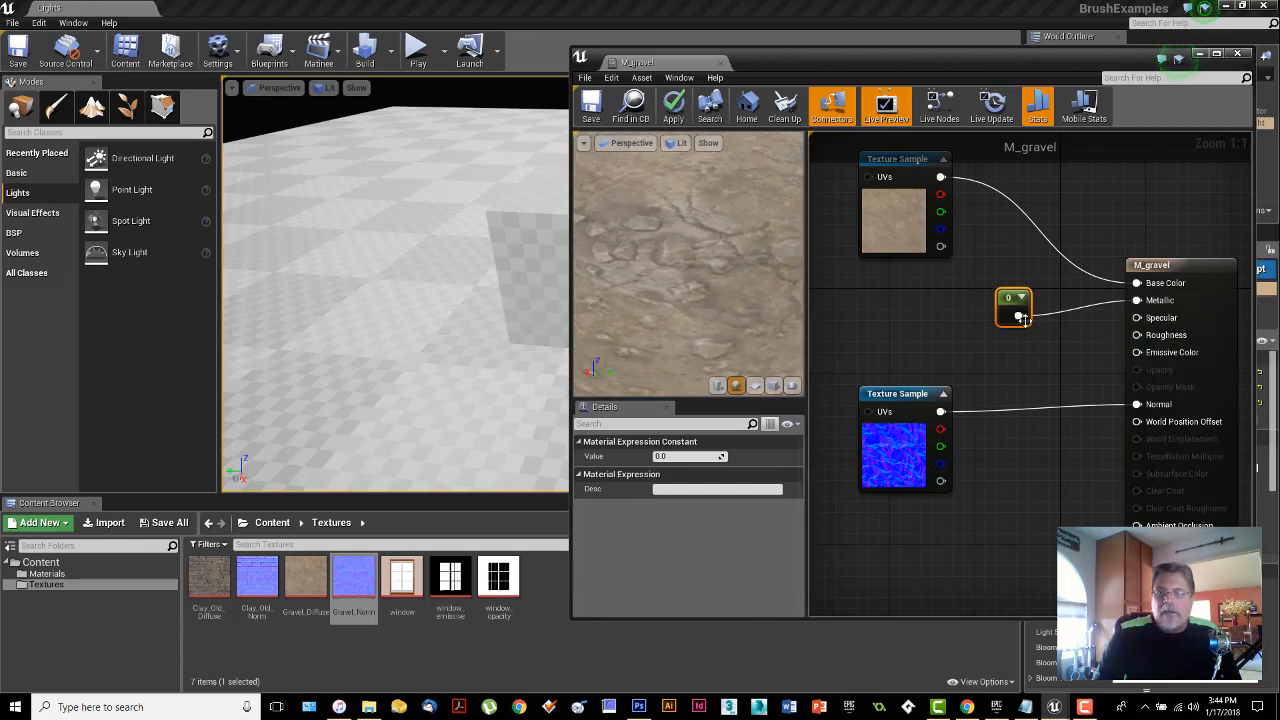
{"action": "left_click_drag", "start_coordinate": [1019, 317], "coordinate": [1137, 318]}
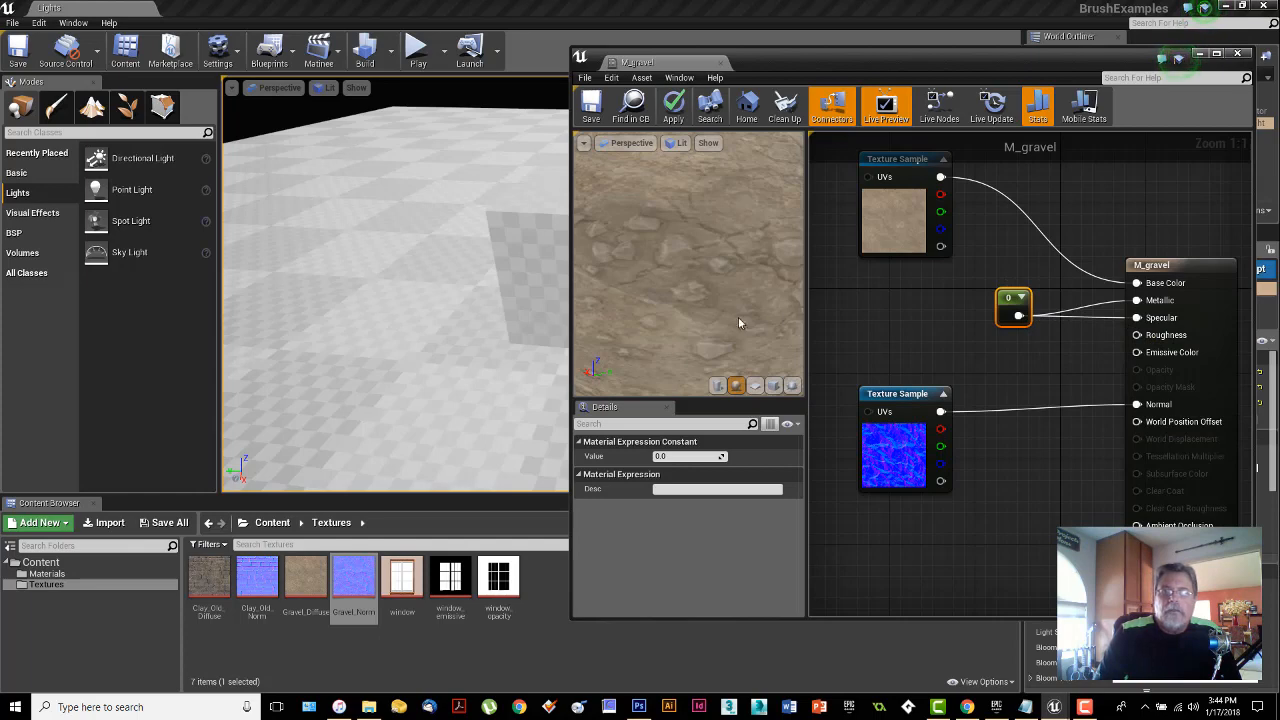
{"action": "left_click_drag", "start_coordinate": [738, 318], "coordinate": [665, 370]}
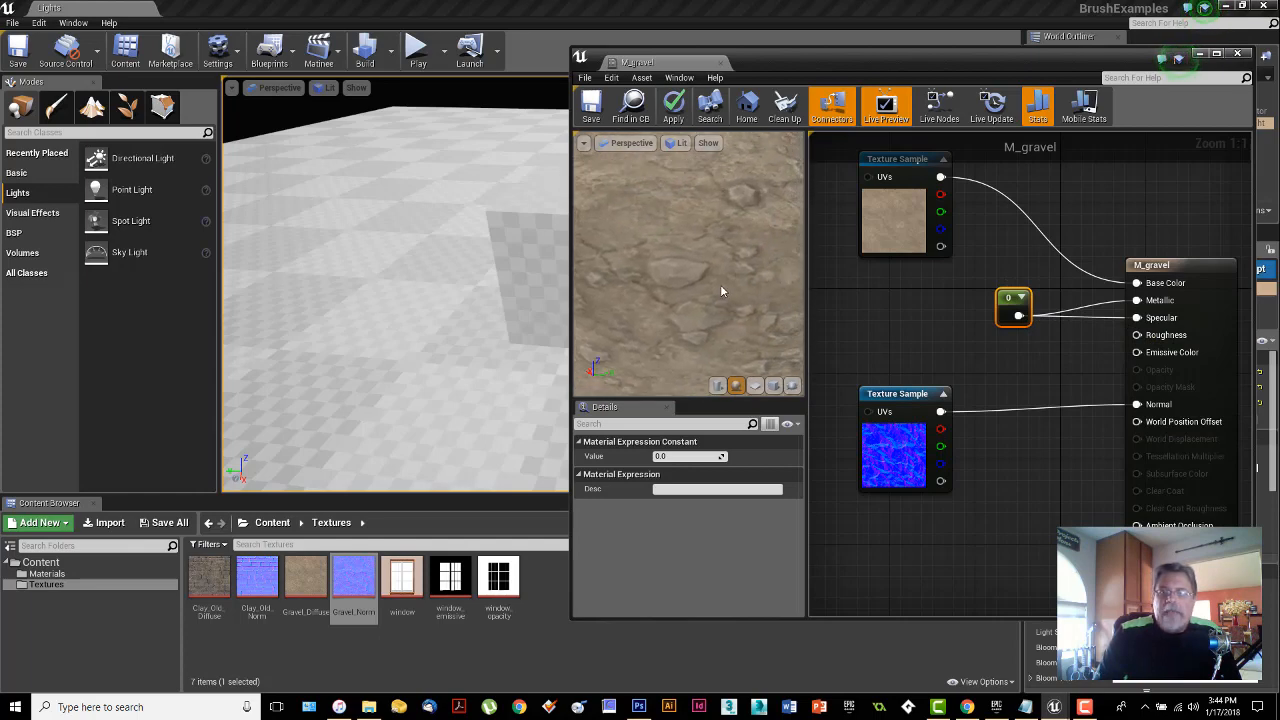
{"action": "left_click_drag", "start_coordinate": [721, 291], "coordinate": [706, 252]}
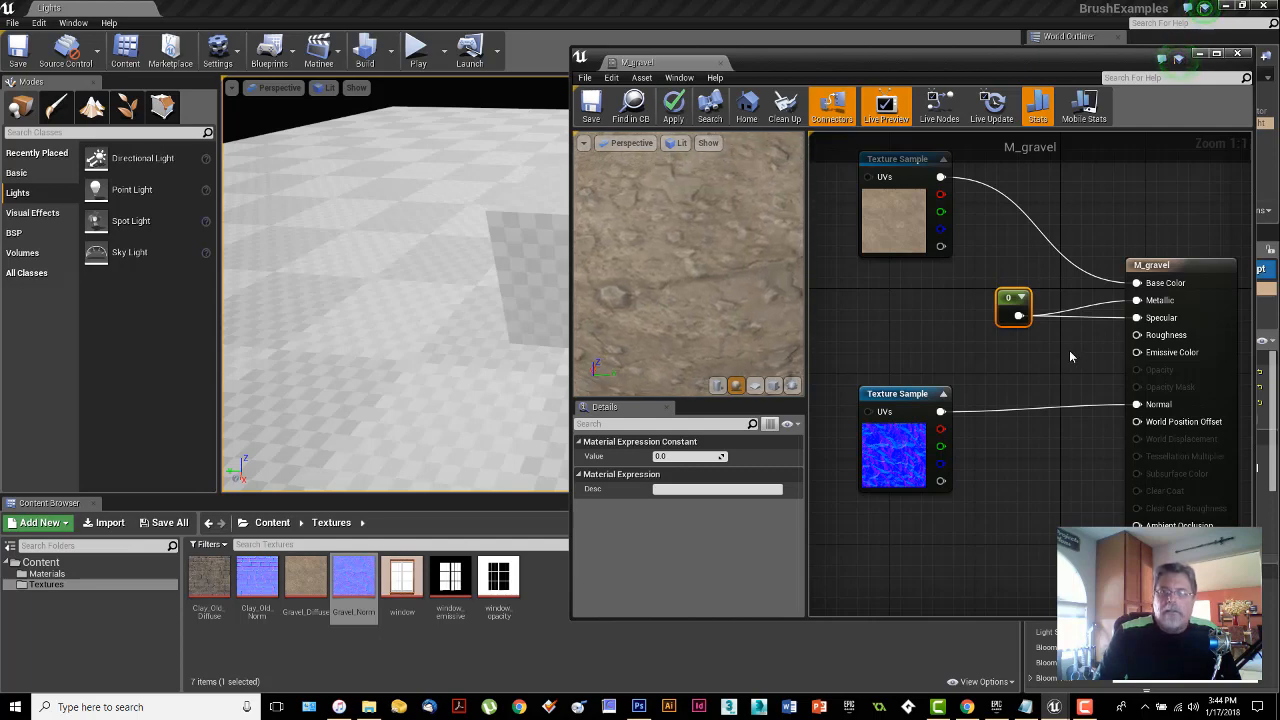
Set the constant feeding Metallic and Specular to 1 and inspect the whole preview sphere
{"action": "left_click", "coordinate": [670, 457]}
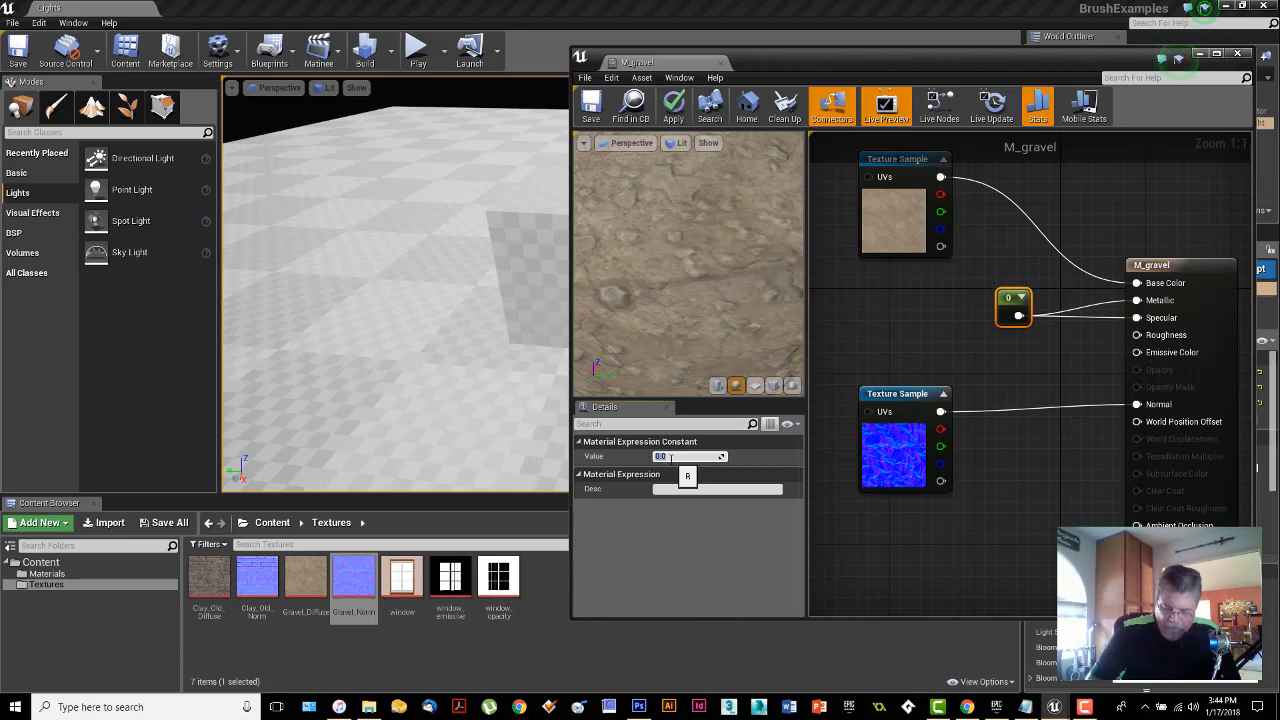
{"action": "key", "text": "Return"}
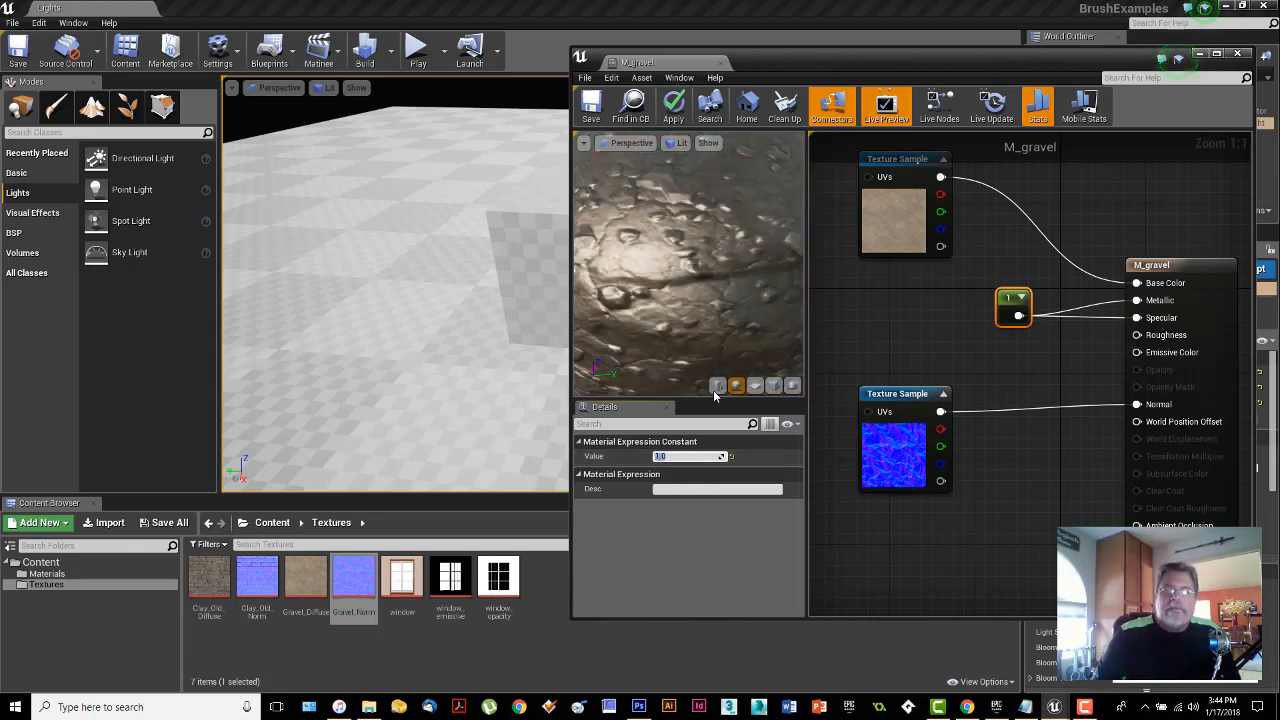
{"action": "left_click_drag", "start_coordinate": [714, 345], "coordinate": [625, 300]}
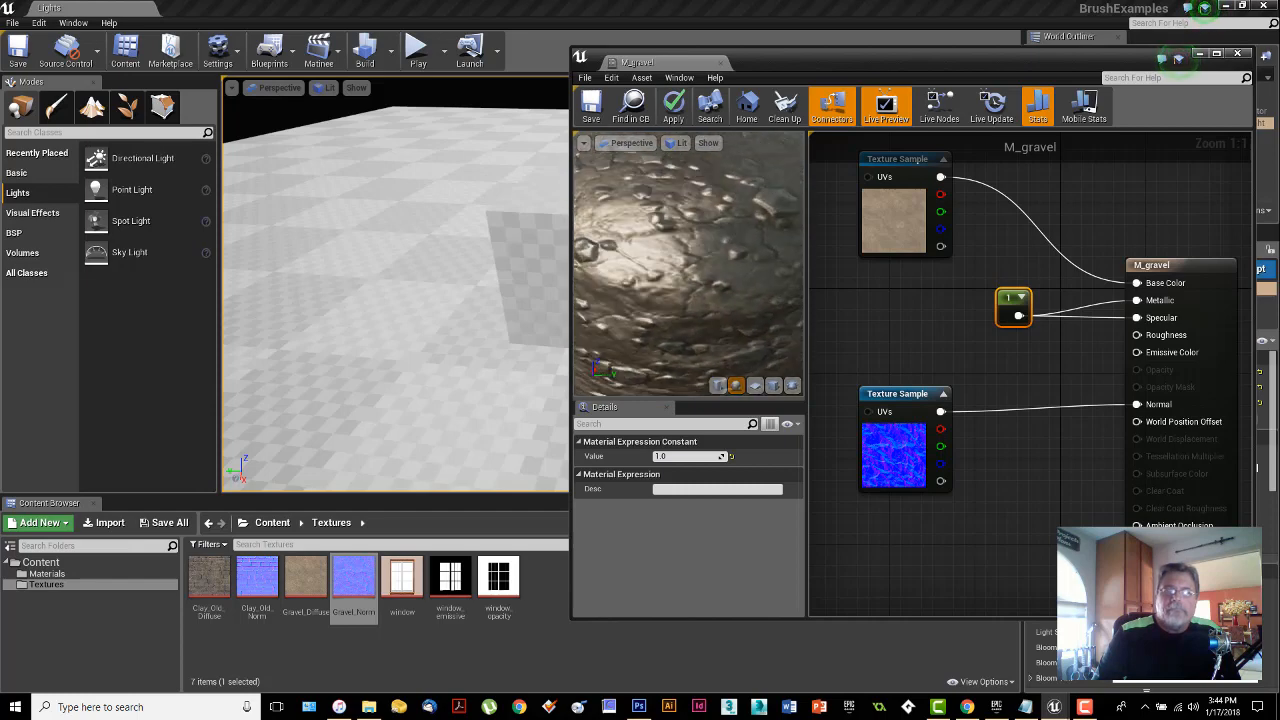
{"action": "right_click_drag", "start_coordinate": [694, 321], "coordinate": [694, 350]}
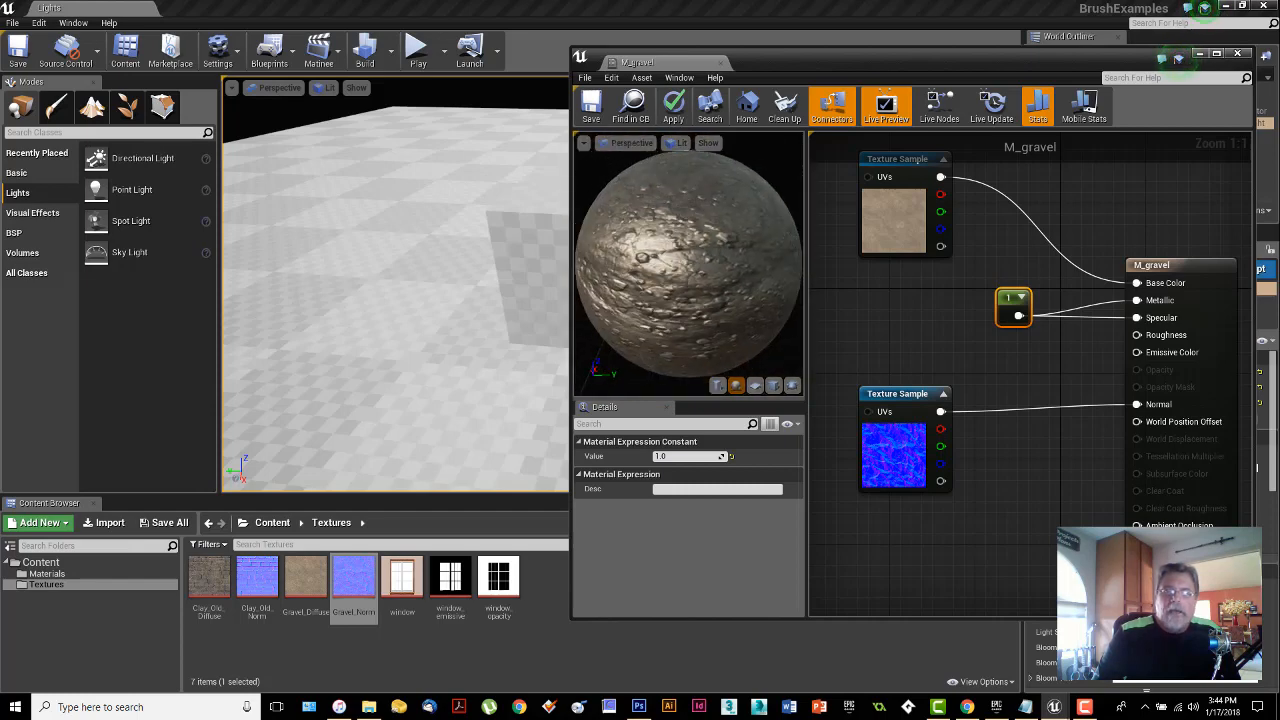
{"action": "left_click_drag", "start_coordinate": [694, 345], "coordinate": [635, 398]}
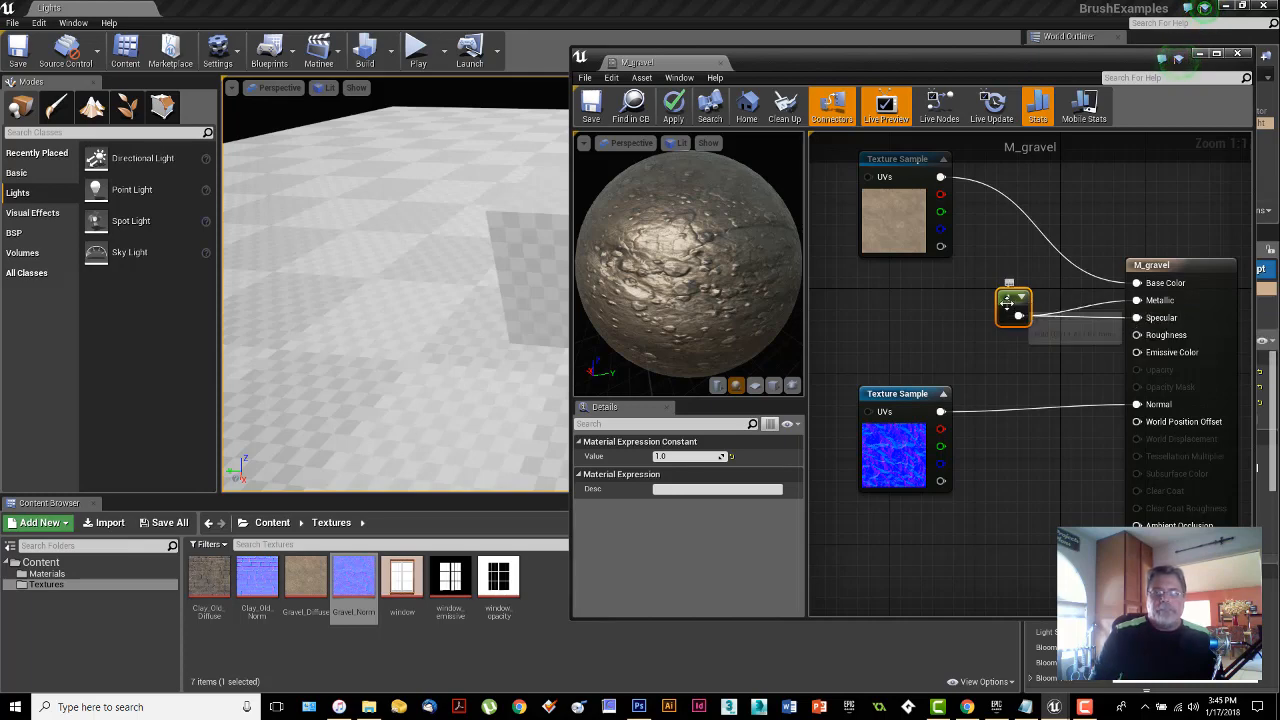
Try a value of 2 for the constant feeding Metallic and Specular, and restore it to 1
{"action": "left_click_drag", "start_coordinate": [1014, 300], "coordinate": [1014, 293]}
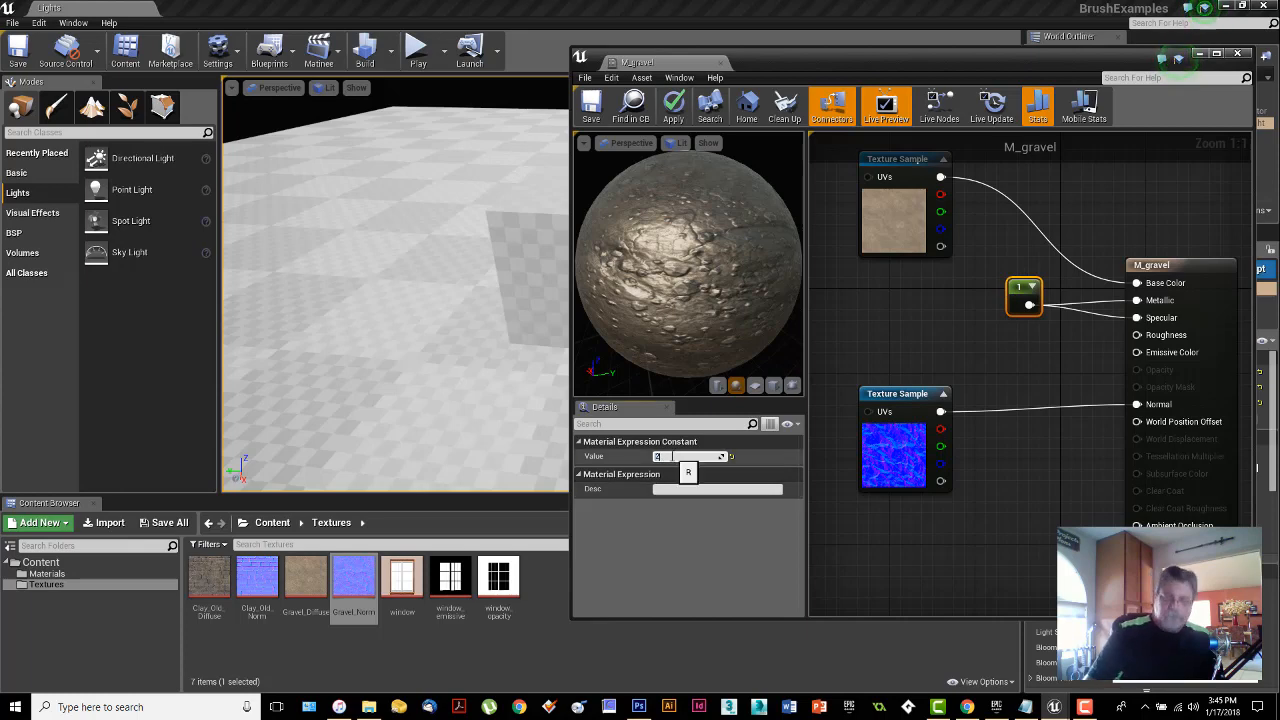
{"action": "type", "text": "2"}
{"action": "key", "text": "Return"}
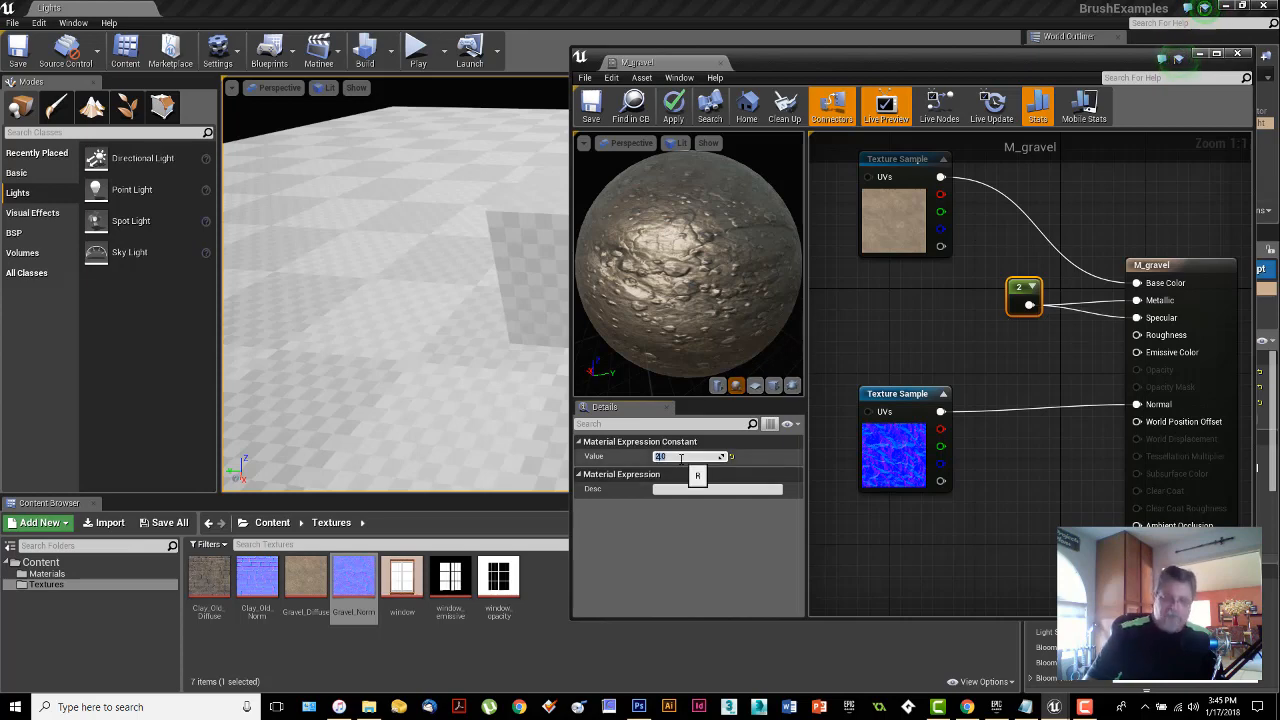
{"action": "key", "text": "Return"}
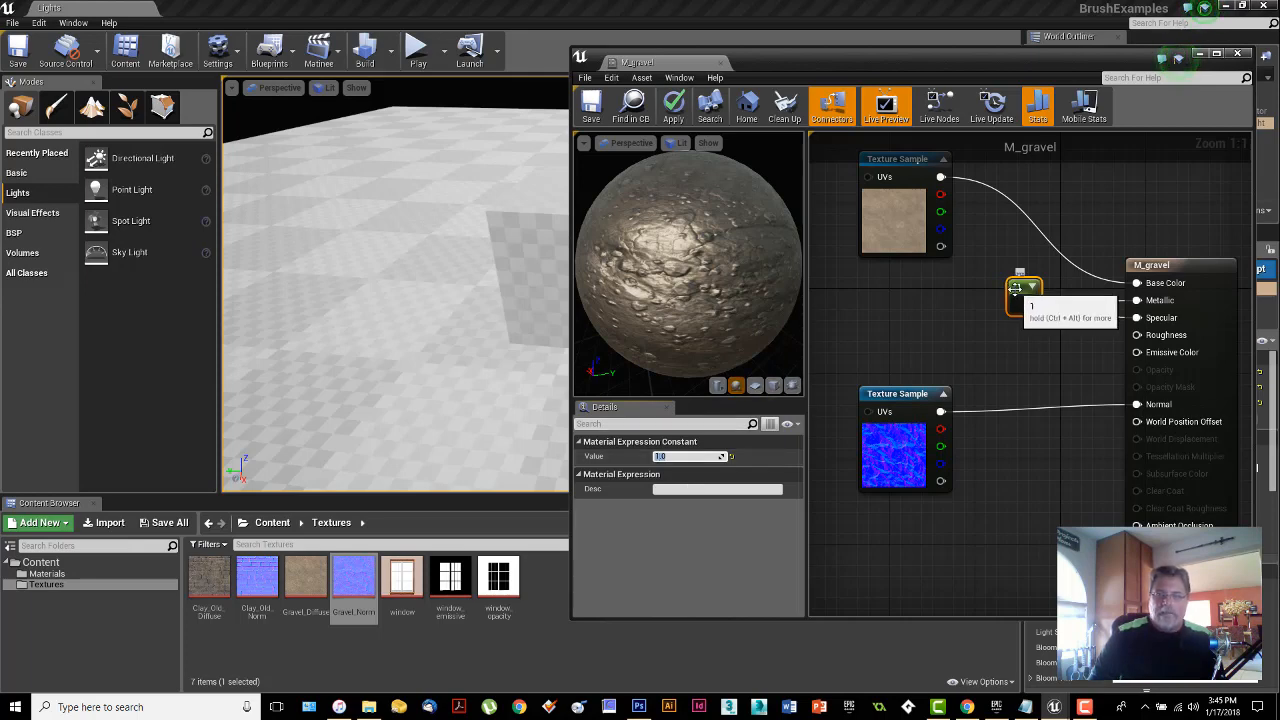
Add a second constant with value 1 below the first, connect it to Roughness, and inspect the preview sphere up close
{"action": "left_click_drag", "start_coordinate": [1015, 289], "coordinate": [1004, 279]}
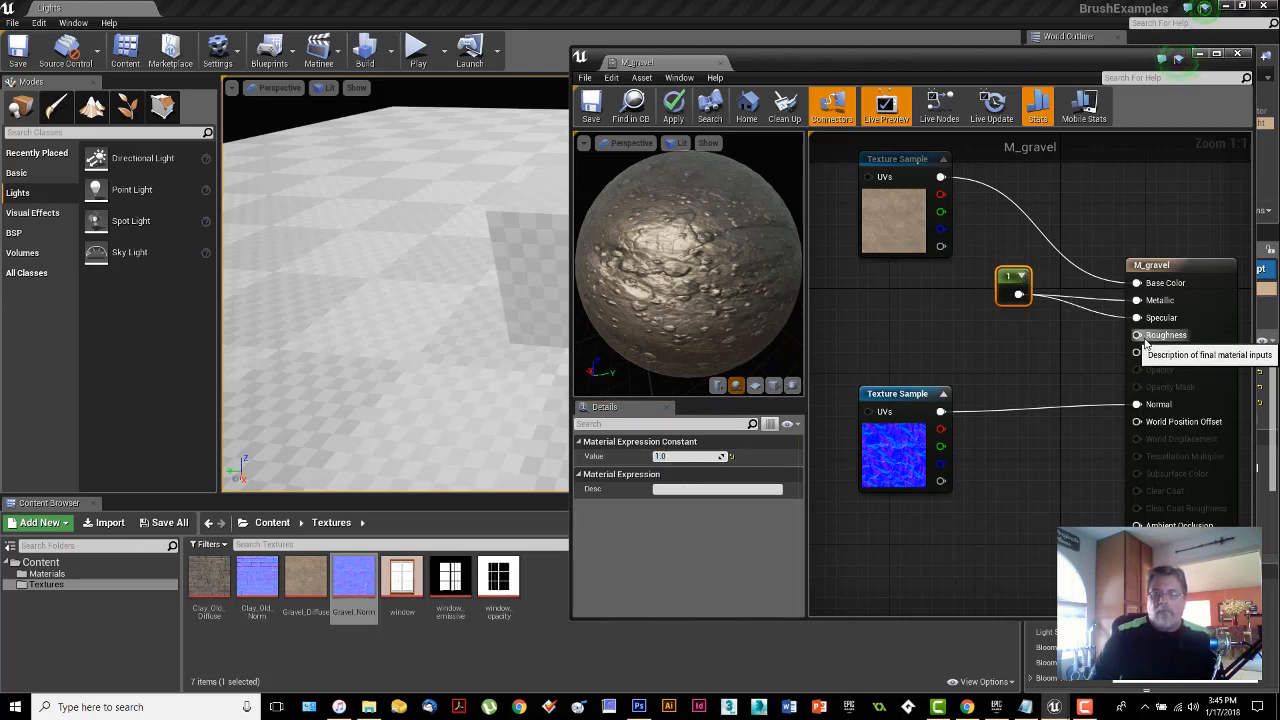
{"action": "left_click", "coordinate": [998, 341]}
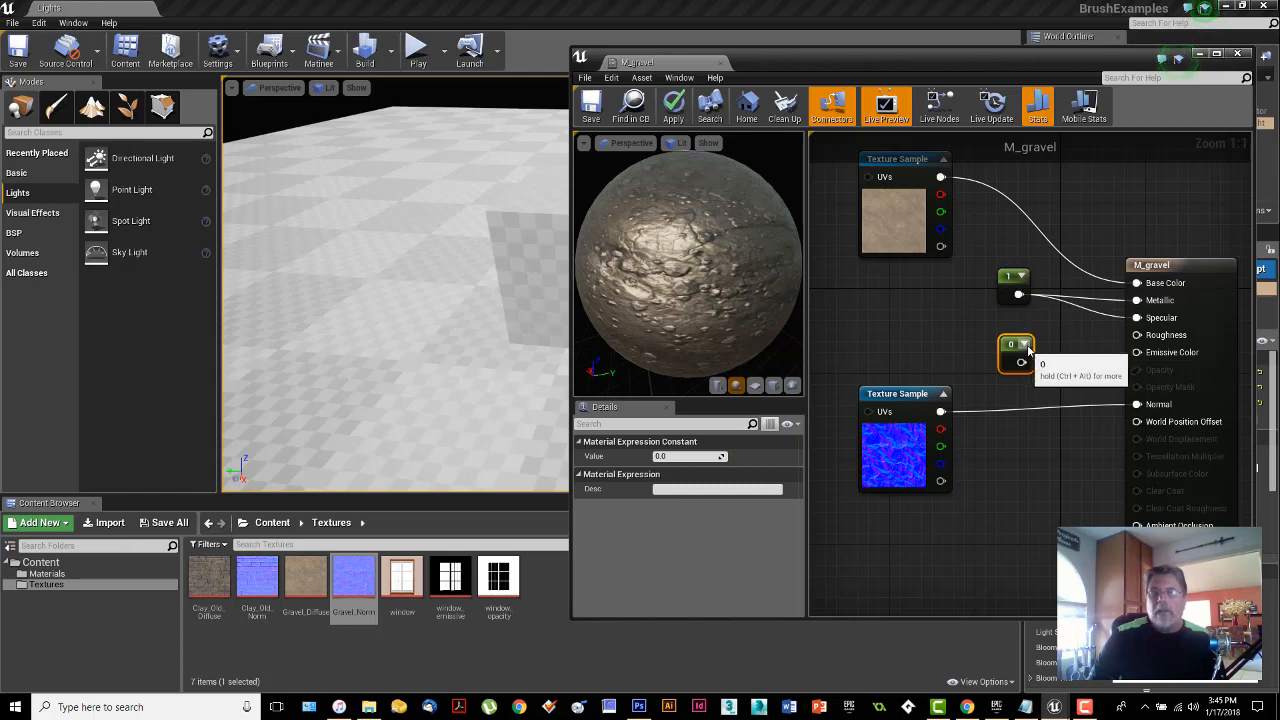
{"action": "left_click", "coordinate": [678, 456]}
{"action": "type", "text": "1"}
{"action": "key", "text": "Return"}
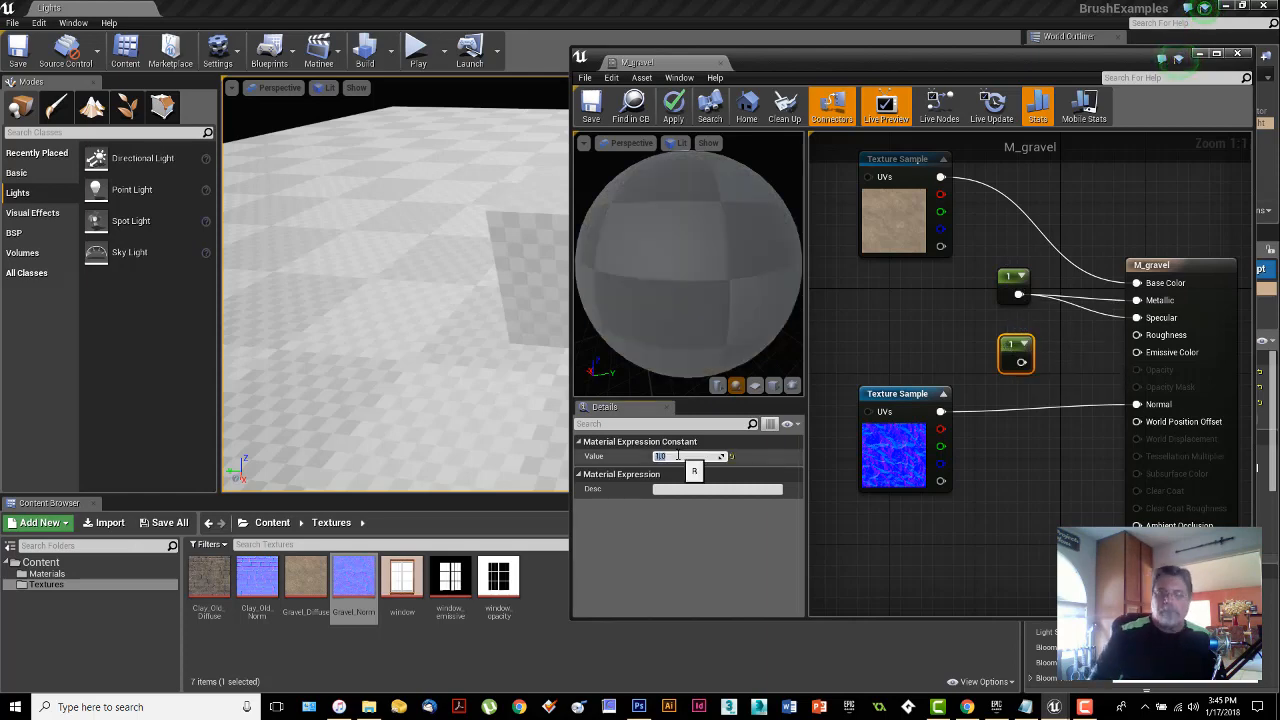
{"action": "left_click_drag", "start_coordinate": [1019, 362], "coordinate": [1138, 336]}
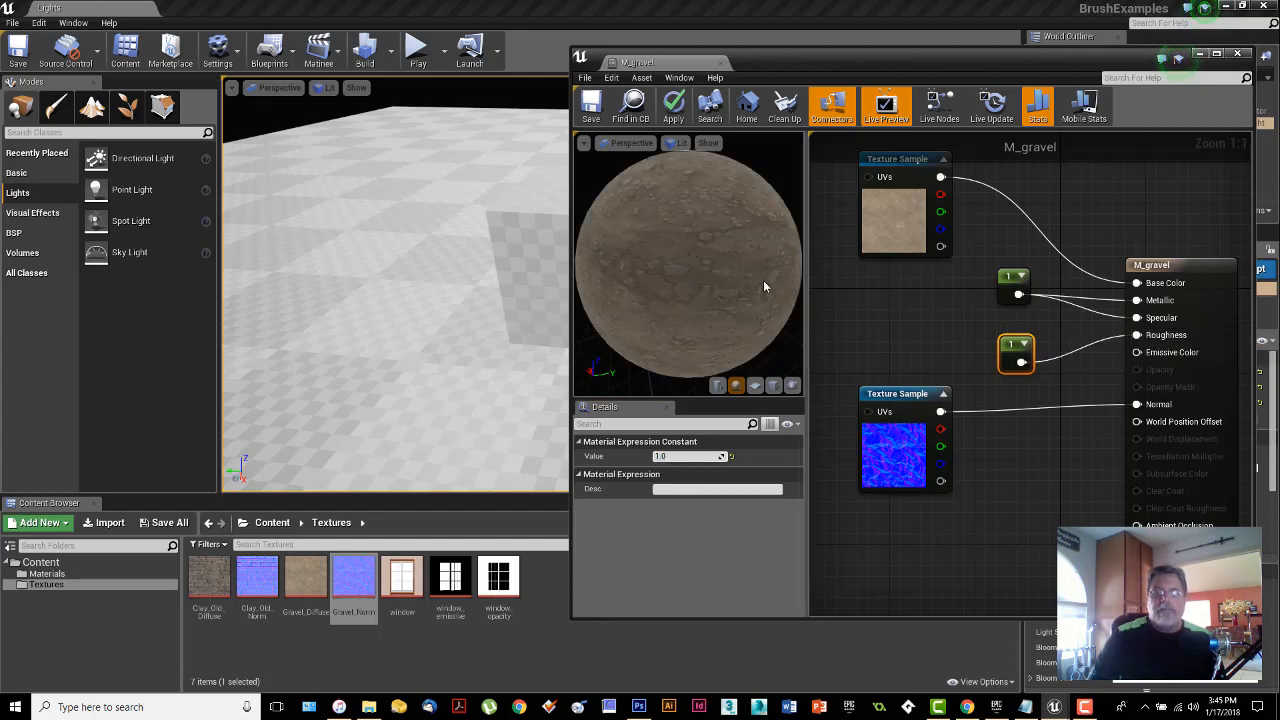
{"action": "left_click_drag", "start_coordinate": [713, 300], "coordinate": [716, 262]}
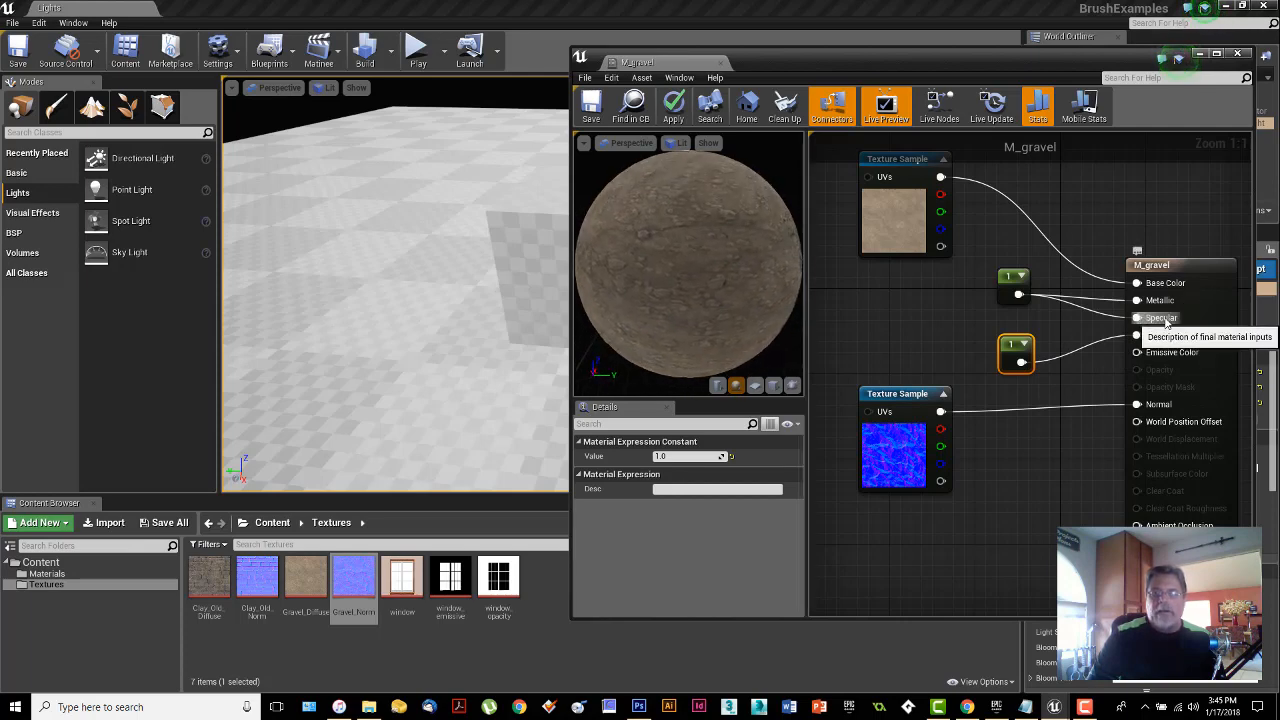
{"action": "left_click_drag", "start_coordinate": [748, 298], "coordinate": [764, 262]}
{"action": "right_click_drag", "start_coordinate": [691, 288], "coordinate": [691, 250]}
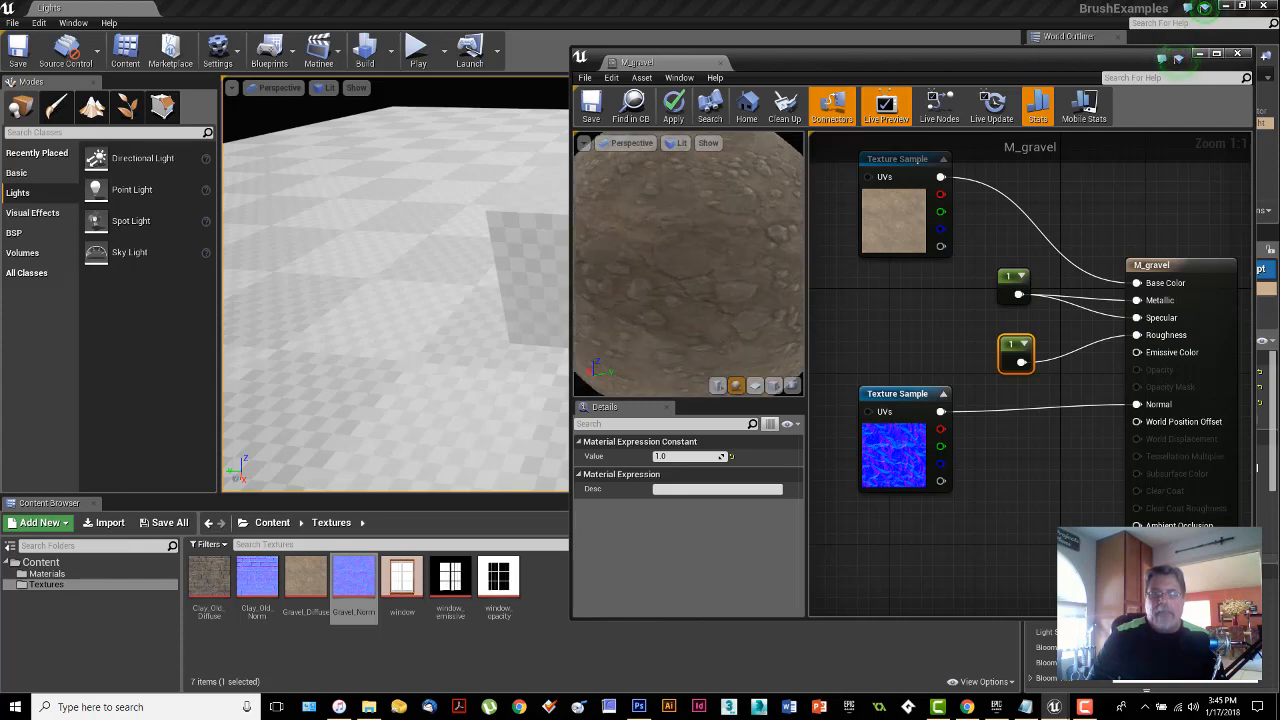
{"action": "left_click_drag", "start_coordinate": [691, 270], "coordinate": [697, 290]}
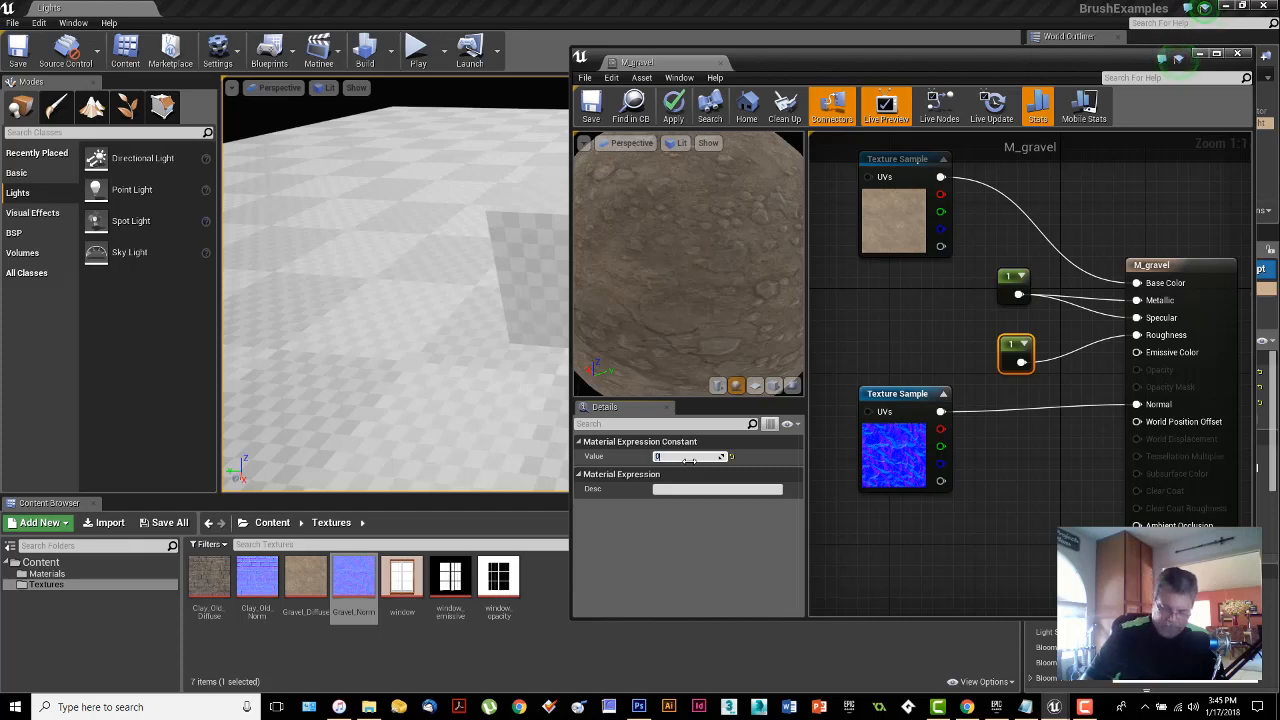
Set the Roughness constant to 0 and inspect the preview sphere both close up and as a whole
{"action": "key", "text": "Return"}
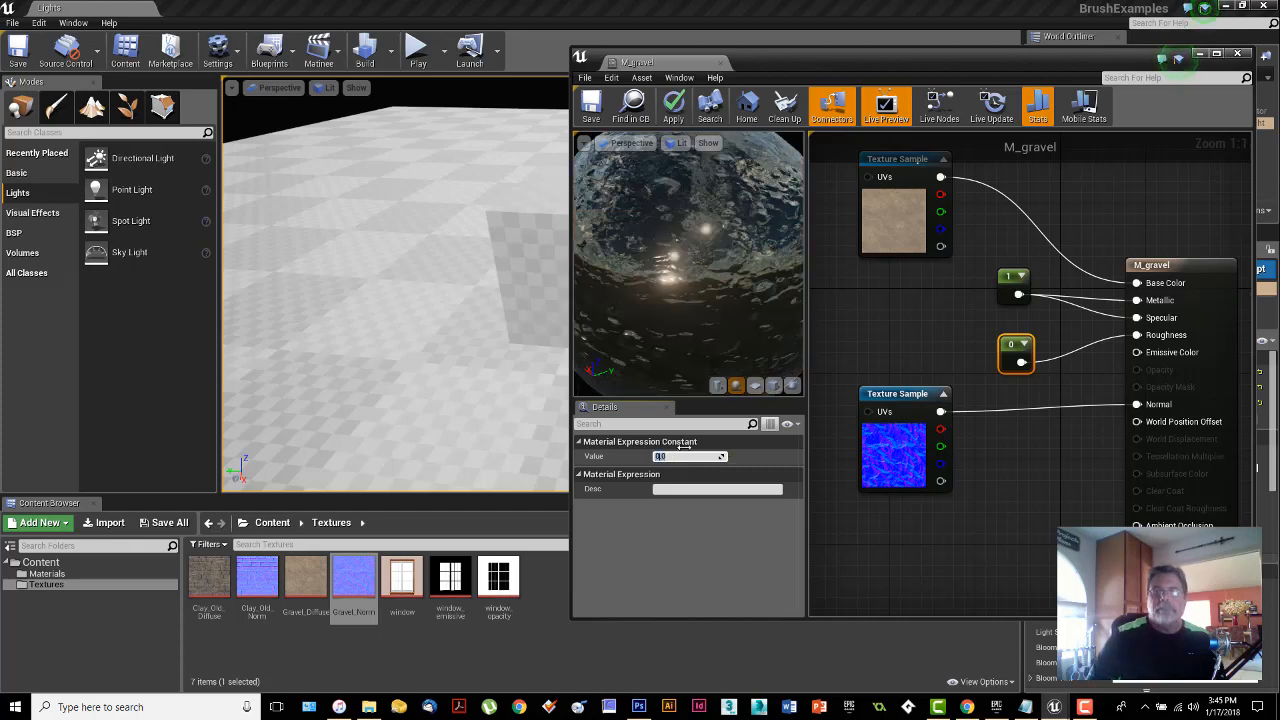
{"action": "left_click_drag", "start_coordinate": [677, 288], "coordinate": [748, 274]}
{"action": "scroll", "coordinate": [677, 288], "scroll_direction": "up", "scroll_amount": 3}
{"action": "scroll", "coordinate": [677, 288], "scroll_direction": "down", "scroll_amount": 7}
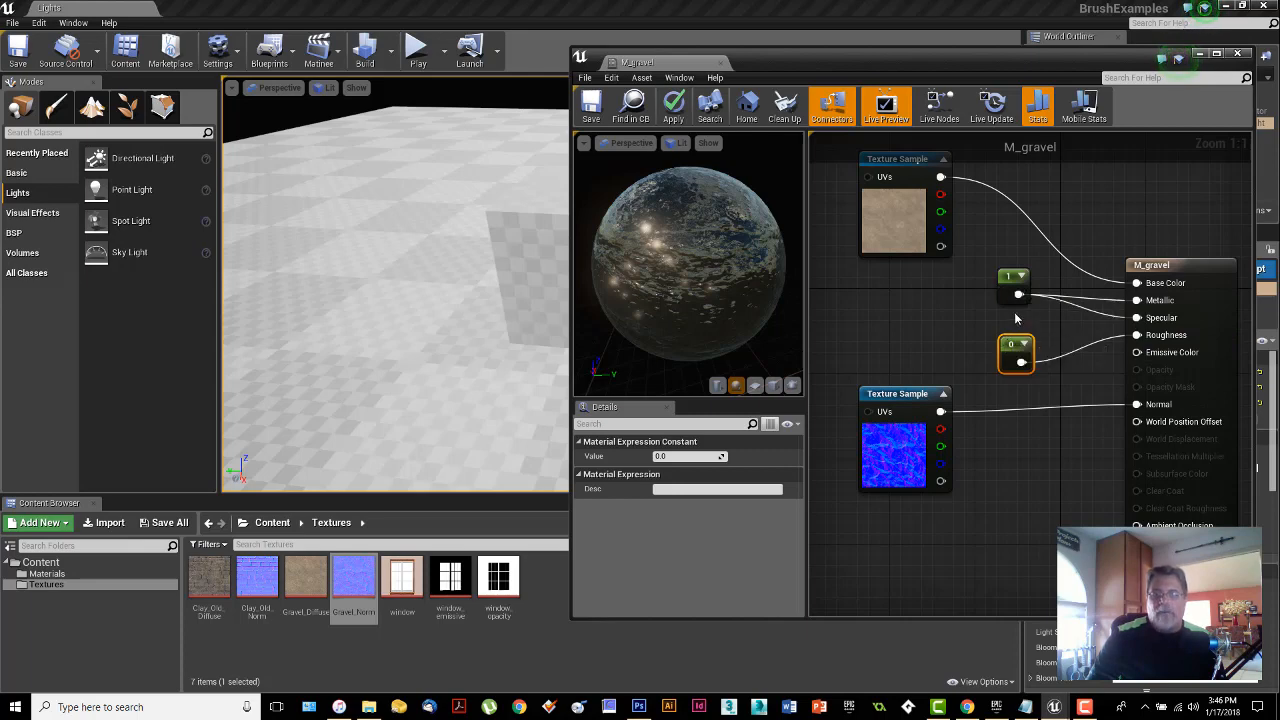
Try Roughness constant values of 0.25, 0.5 and 0.75, comparing the surface on the preview sphere
{"action": "left_click", "coordinate": [679, 457]}
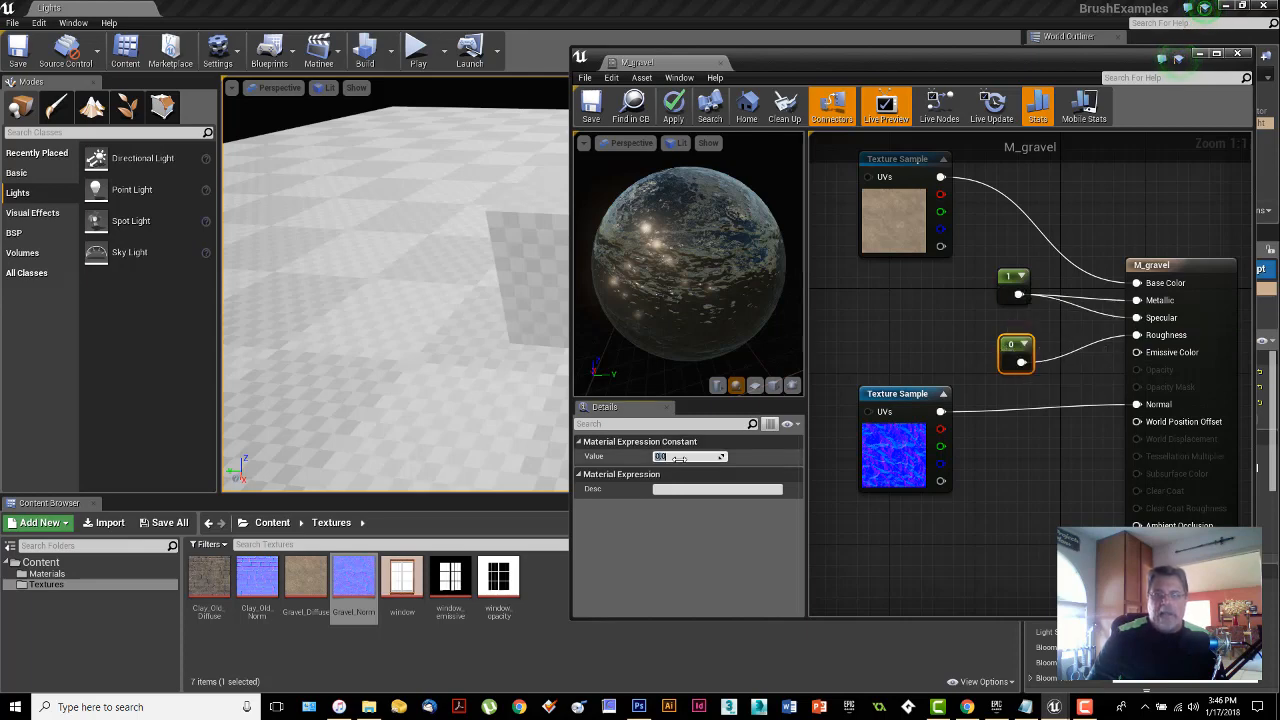
{"action": "type", "text": "0.25"}
{"action": "key", "text": "Return"}
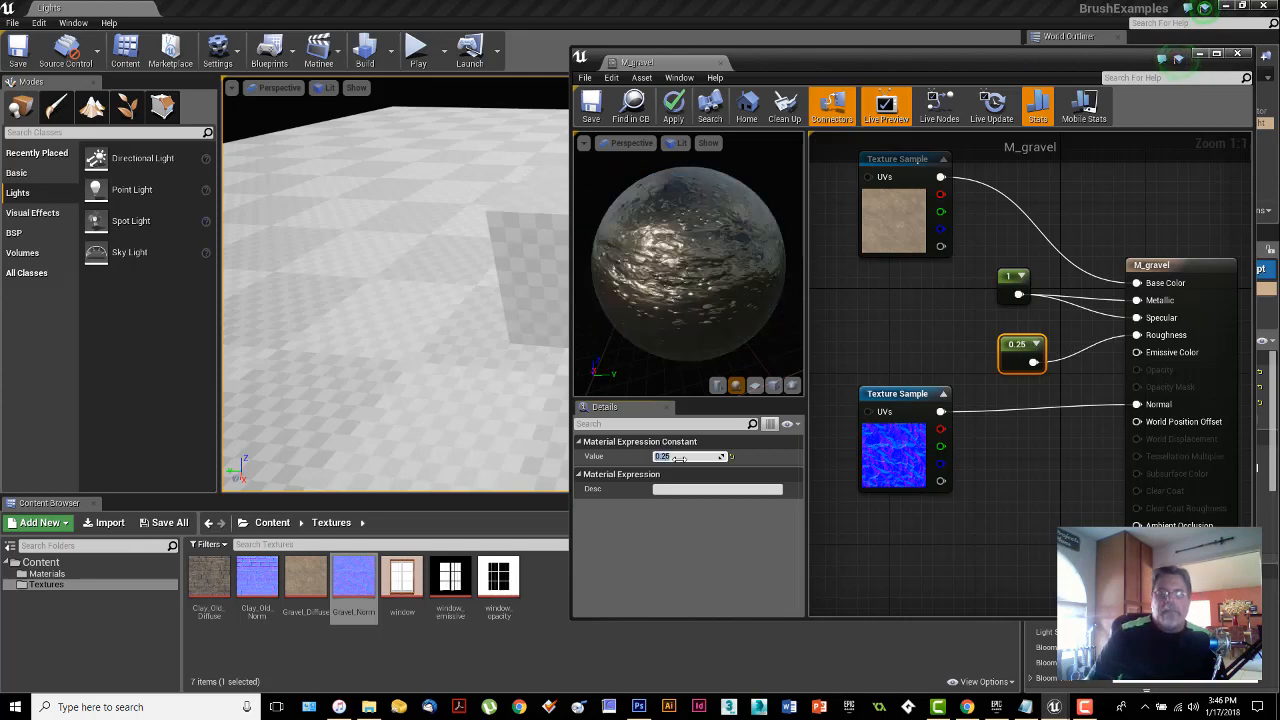
{"action": "type", "text": "0.5"}
{"action": "key", "text": "Return"}
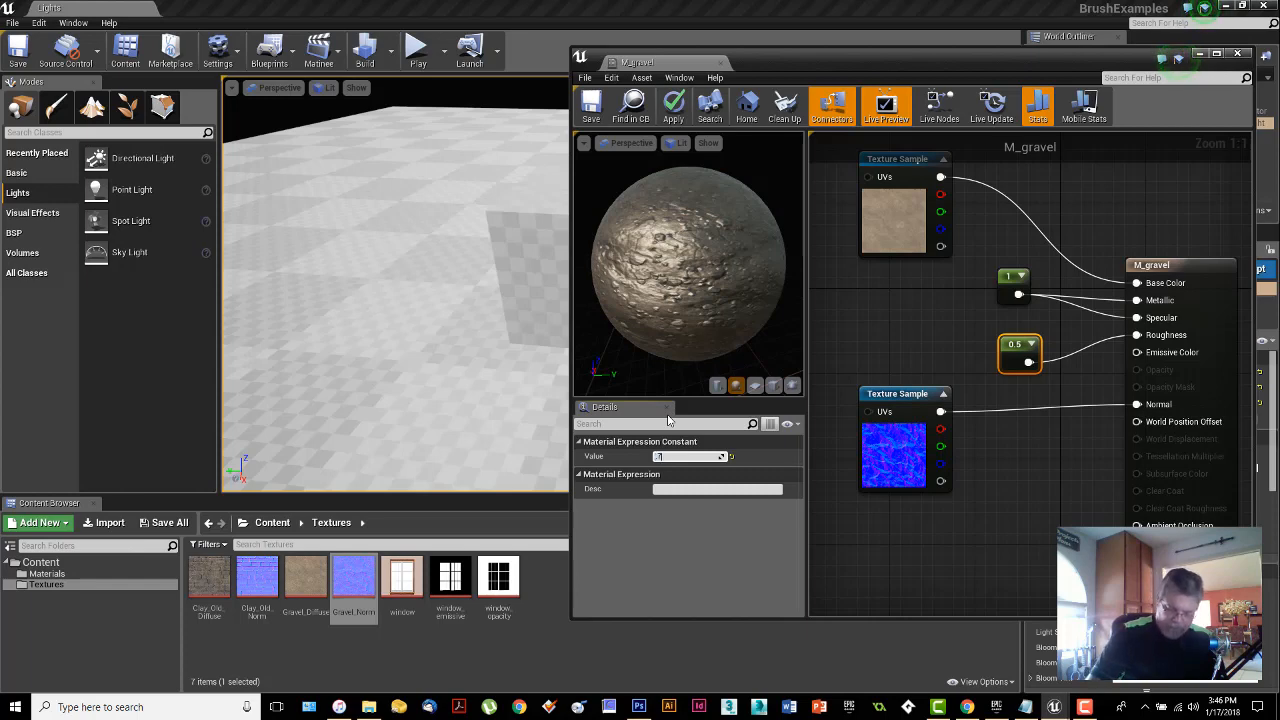
{"action": "key", "text": "Return"}
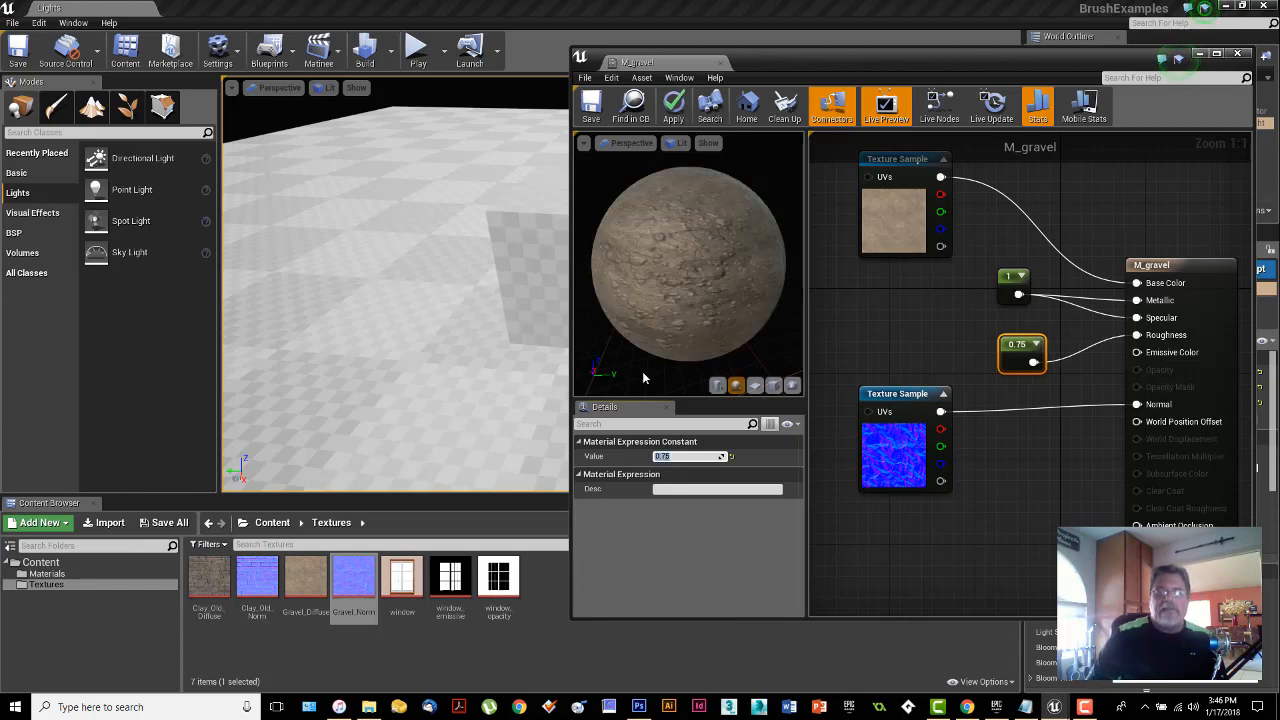
{"action": "left_click_drag", "start_coordinate": [674, 269], "coordinate": [671, 226]}
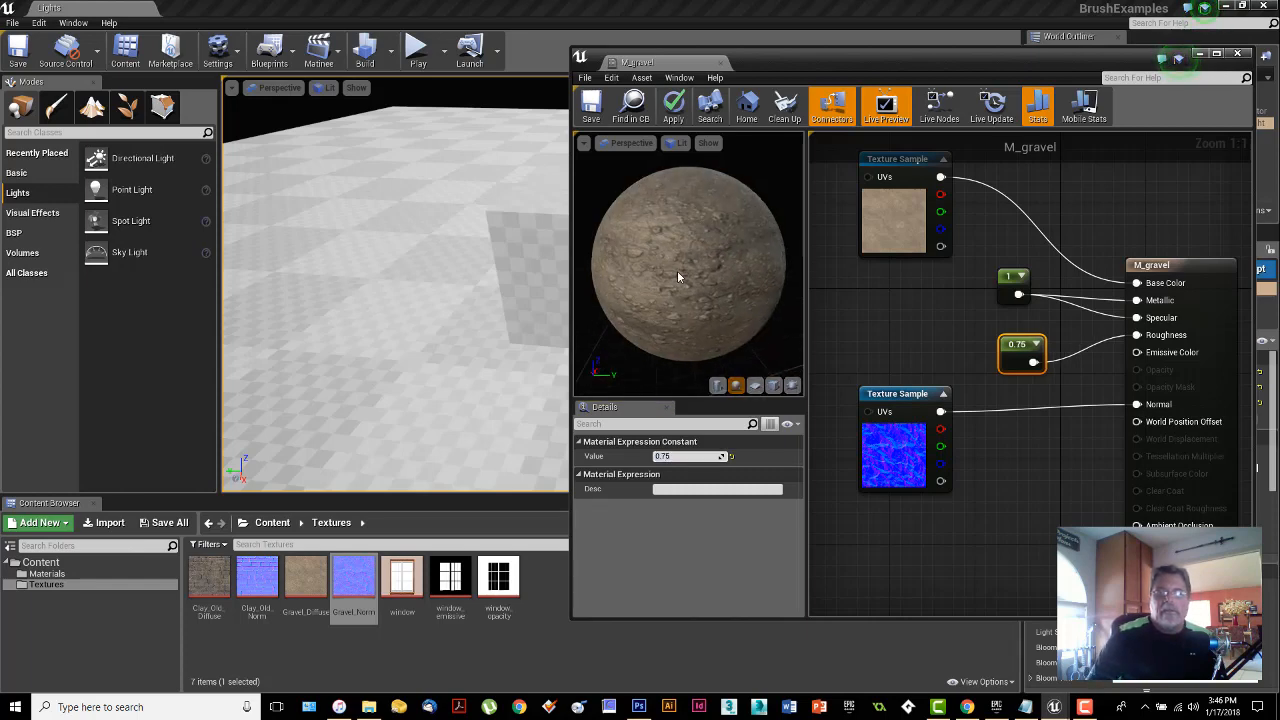
{"action": "mouse_move", "coordinate": [677, 270]}
{"action": "right_mouse_down"}
{"action": "mouse_move", "coordinate": [677, 330]}
{"action": "mouse_move", "coordinate": [677, 270]}
{"action": "right_mouse_up"}
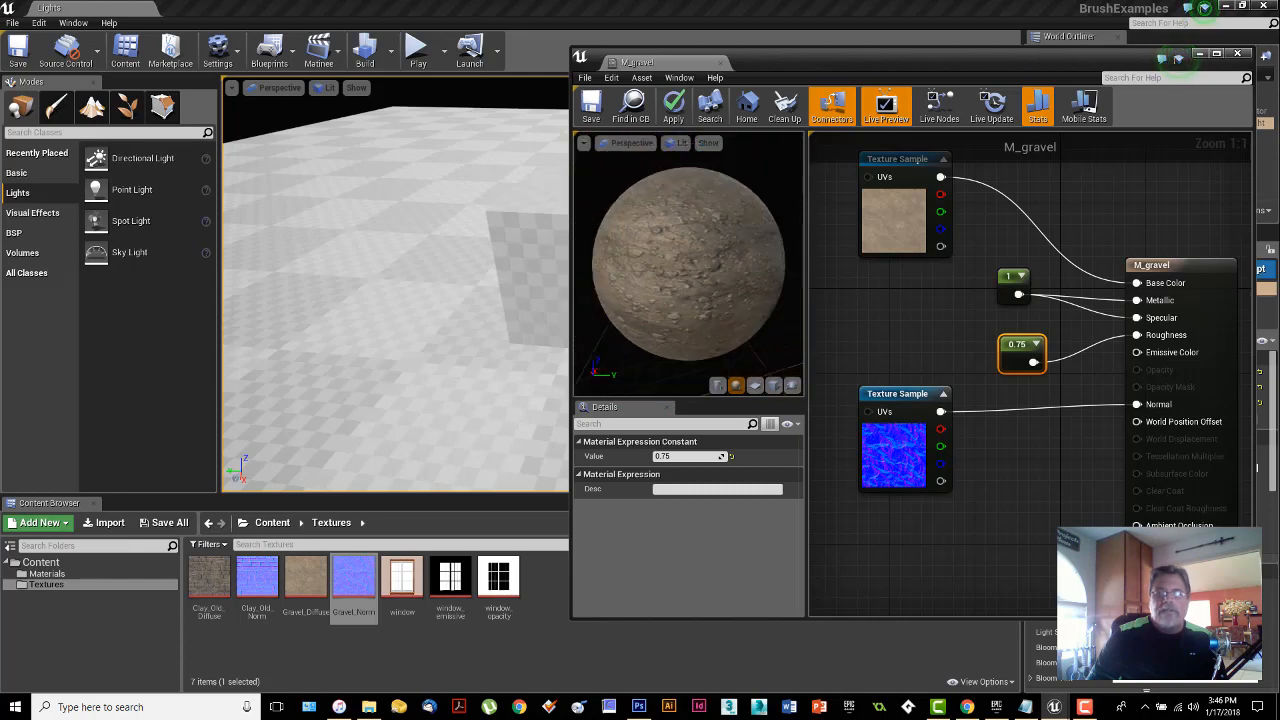
Delete the constant node feeding the Roughness input of M_gravel
{"action": "left_click_drag", "start_coordinate": [1014, 347], "coordinate": [1011, 343]}
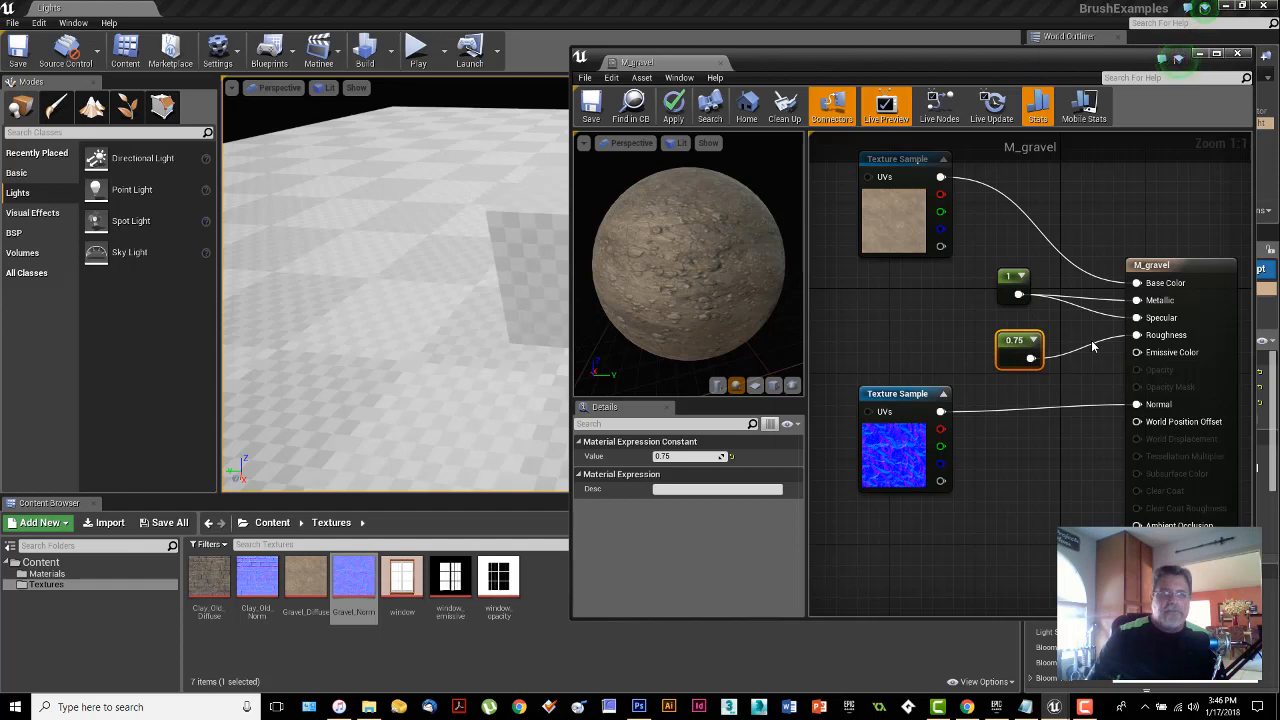
{"action": "left_click", "coordinate": [1006, 329]}
{"action": "left_click", "coordinate": [1005, 337]}
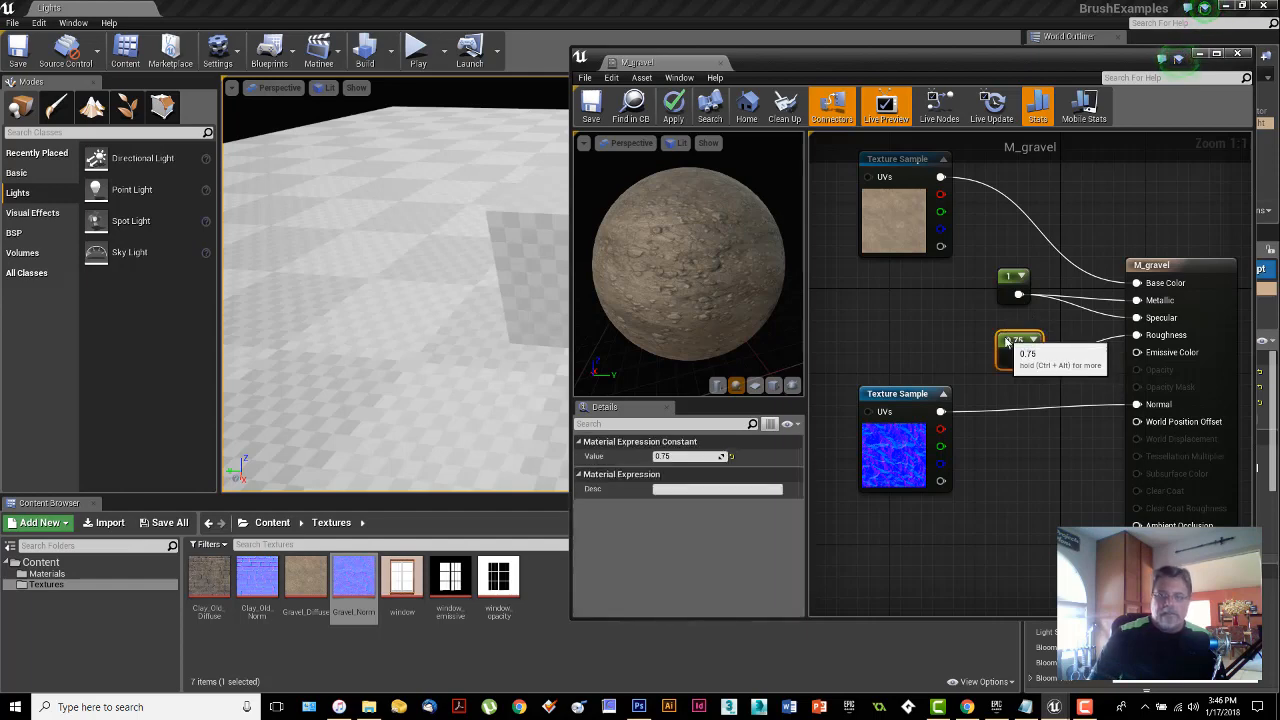
{"action": "key", "text": "Delete"}
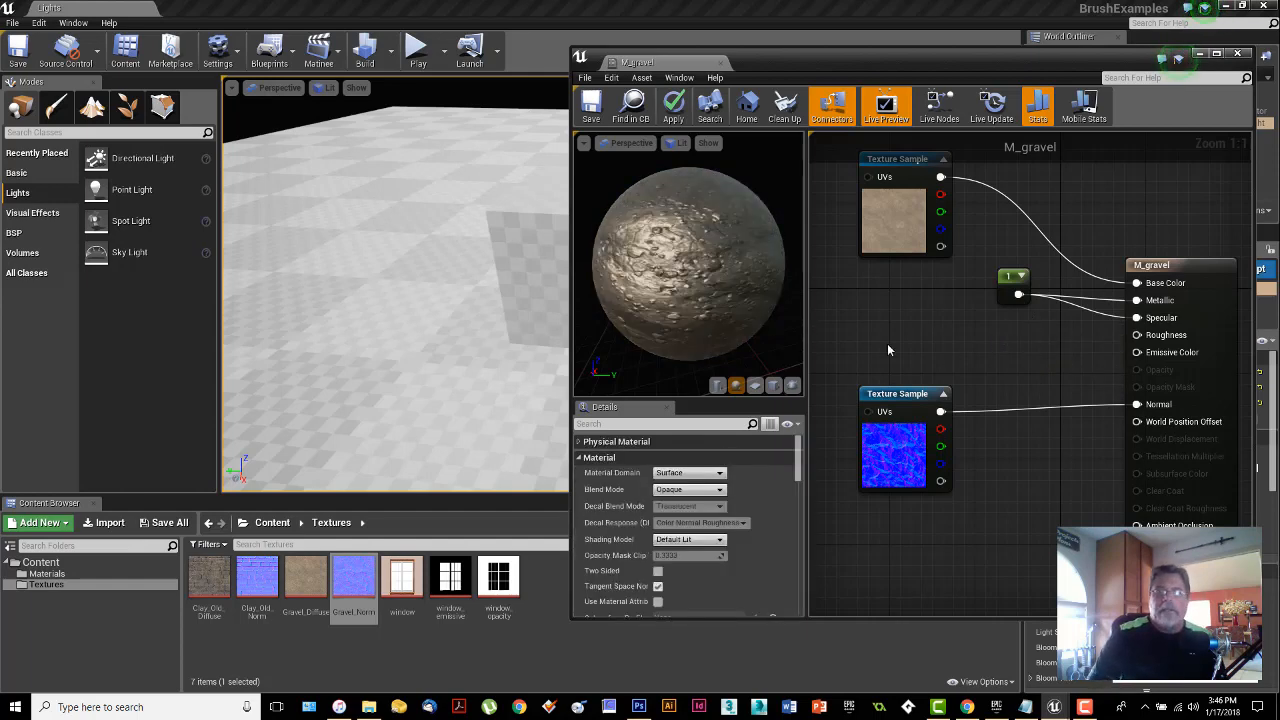
Set the constant feeding Metallic and Specular to 0 and save M_gravel
{"action": "left_click", "coordinate": [1018, 282]}
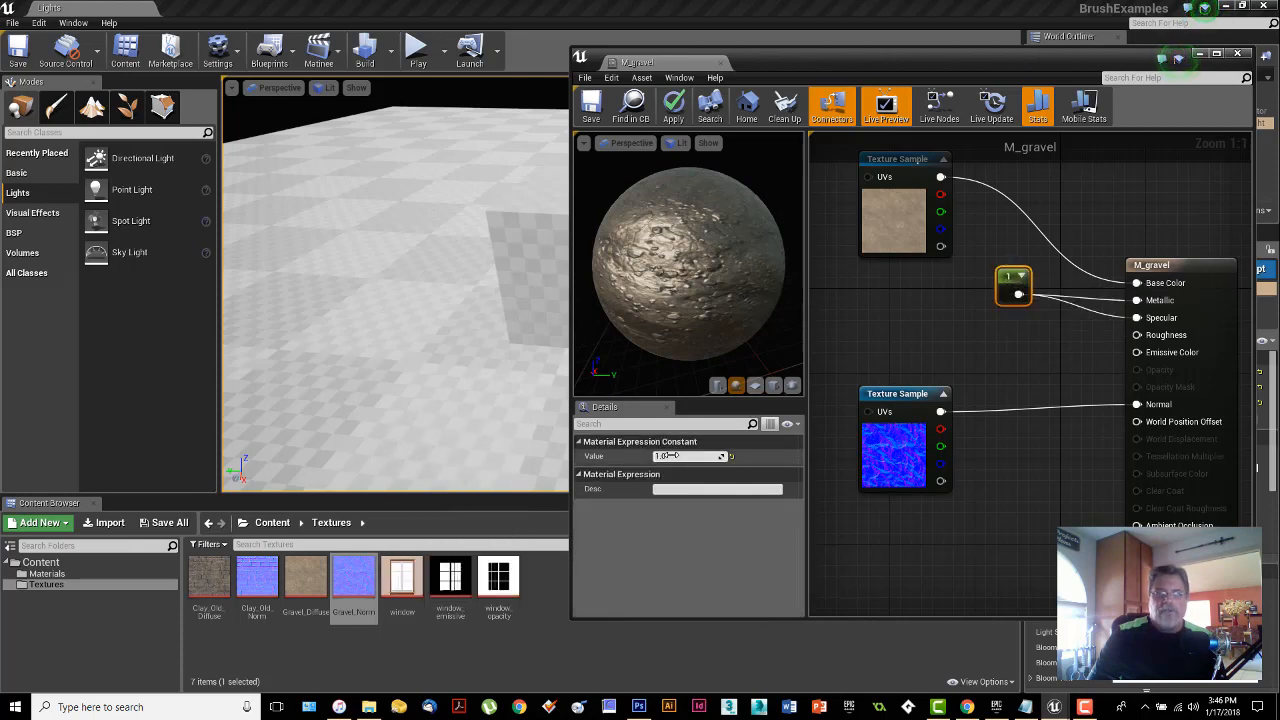
{"action": "key", "text": "Return"}
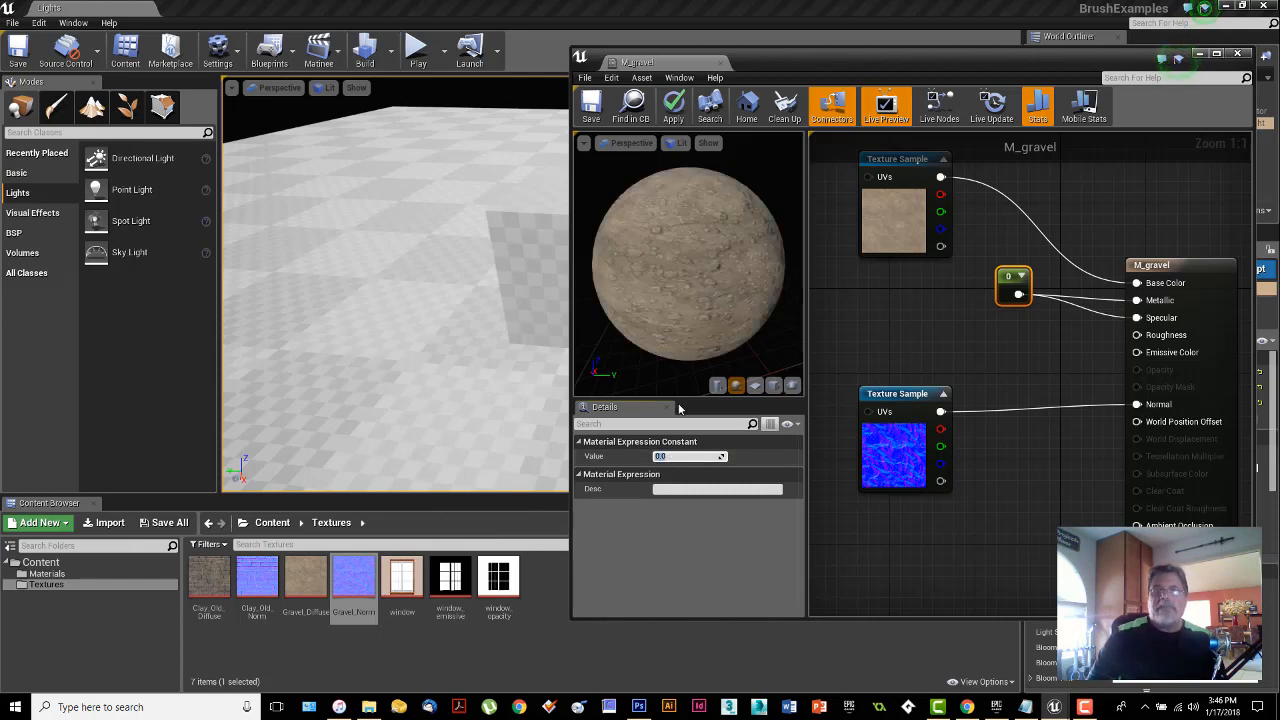
{"action": "left_click", "coordinate": [591, 108]}
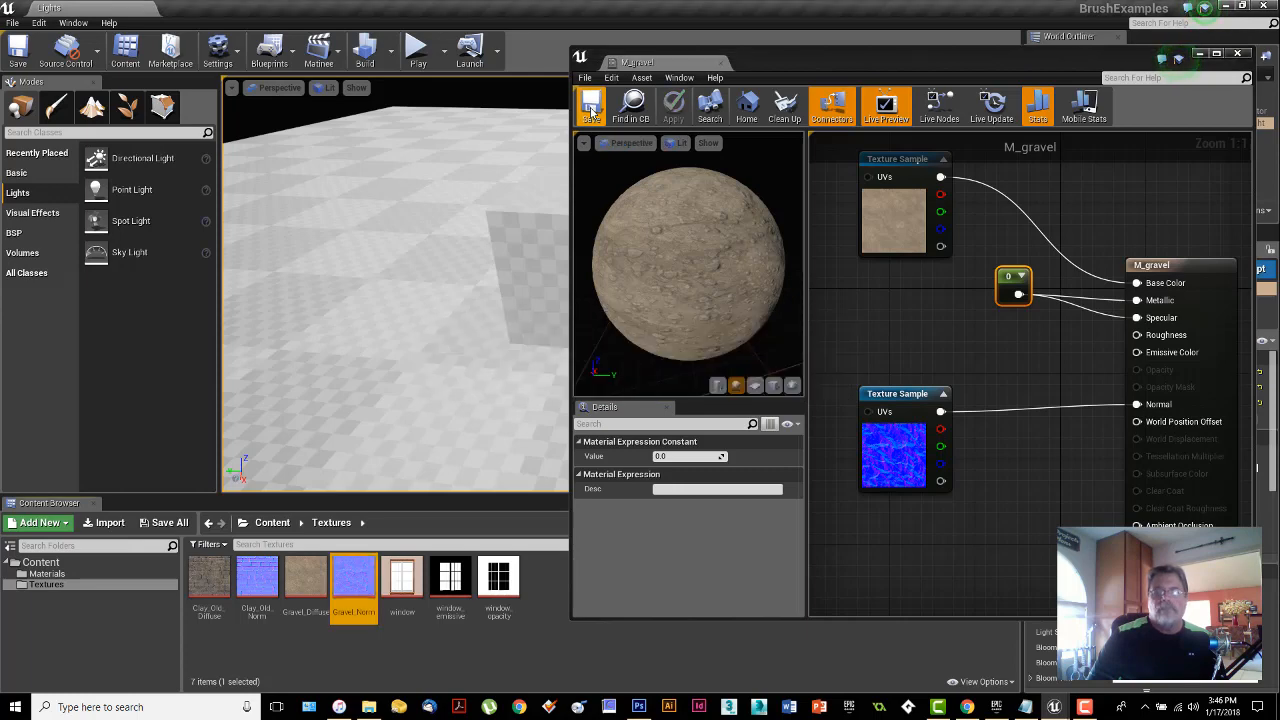
Close the M_gravel editor and apply M_gravel from the Materials folder to the floor in the level
{"action": "left_click_drag", "start_coordinate": [1127, 62], "coordinate": [1073, 67]}
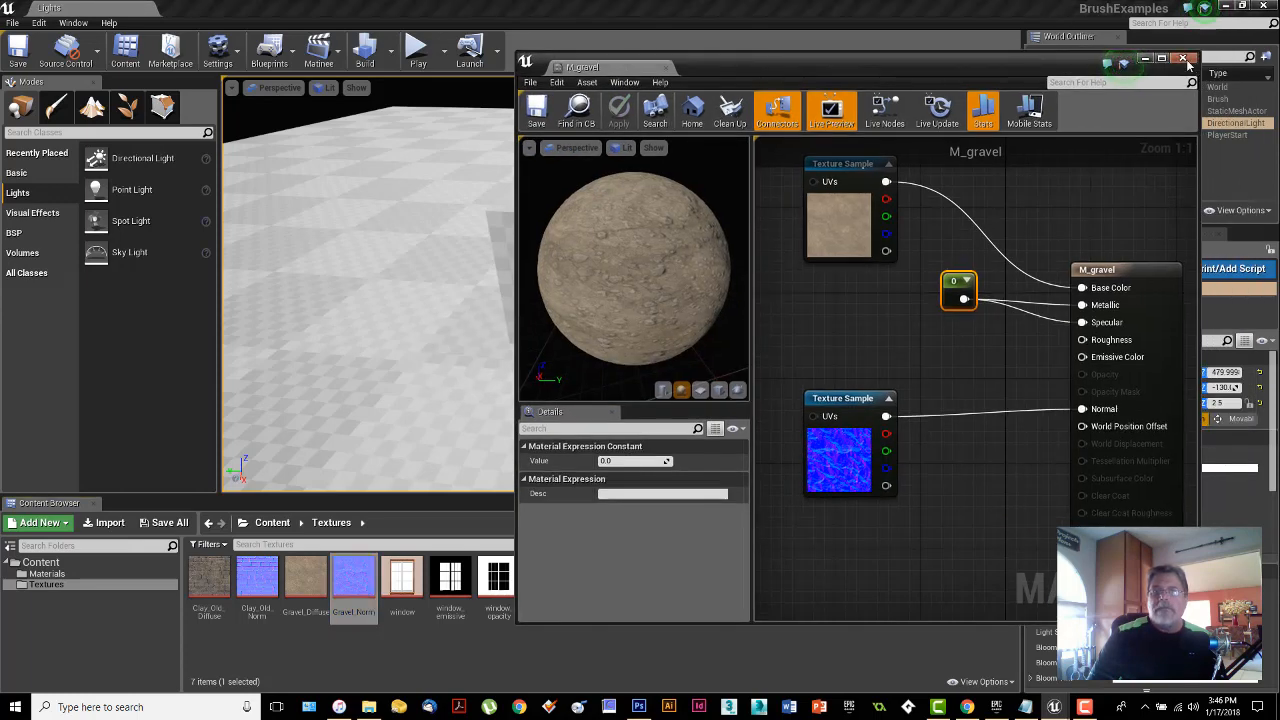
{"action": "left_click", "coordinate": [1184, 59]}
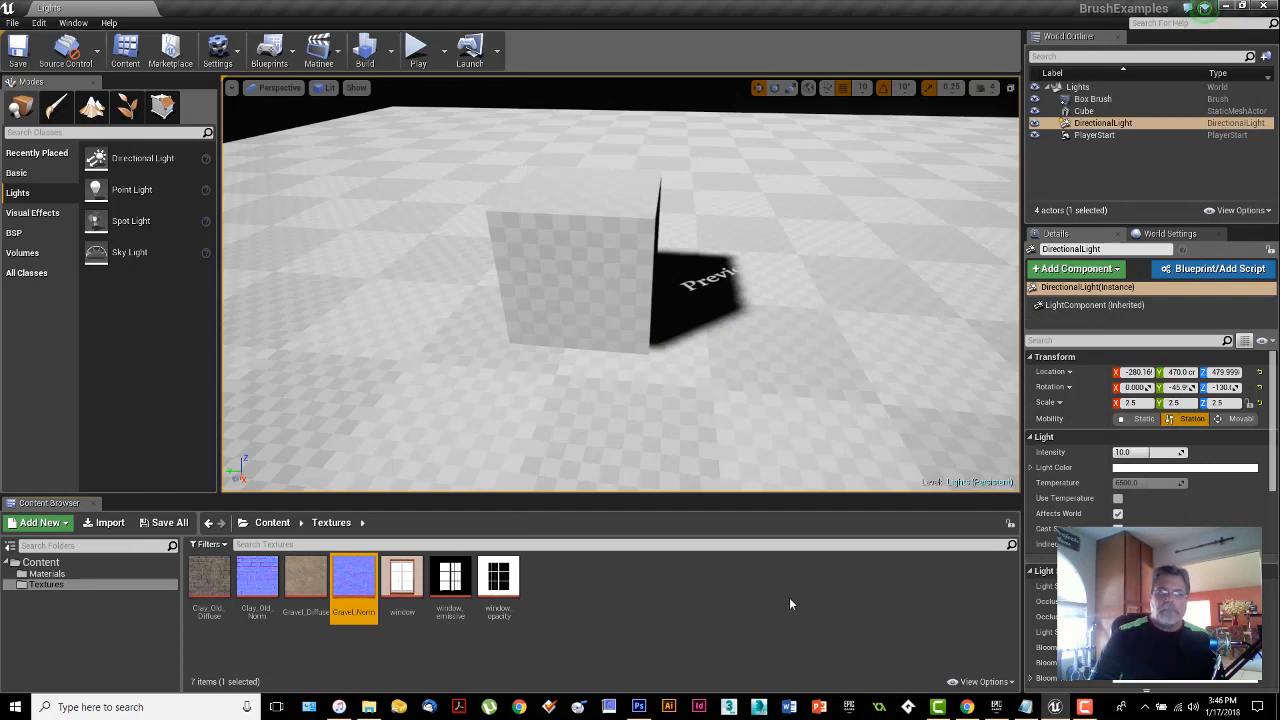
{"action": "left_click", "coordinate": [46, 576]}
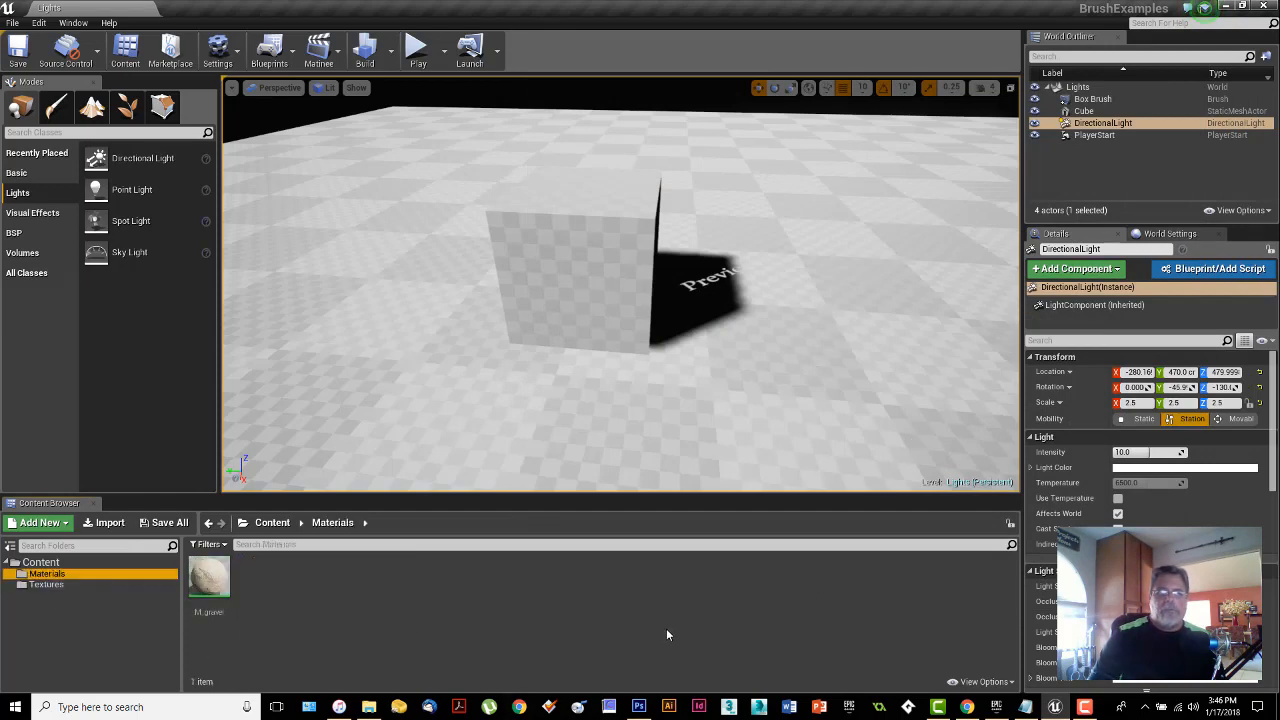
{"action": "mouse_move", "coordinate": [210, 580]}
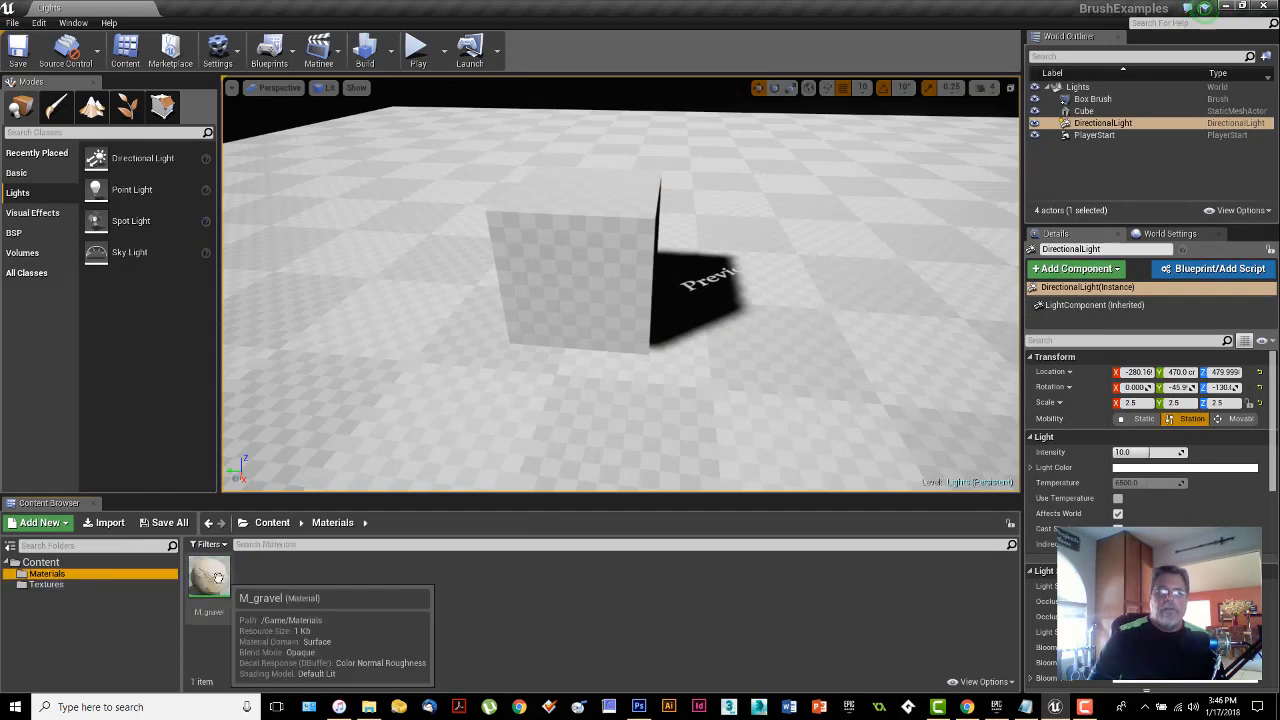
{"action": "left_click_drag", "start_coordinate": [210, 580], "coordinate": [414, 386]}
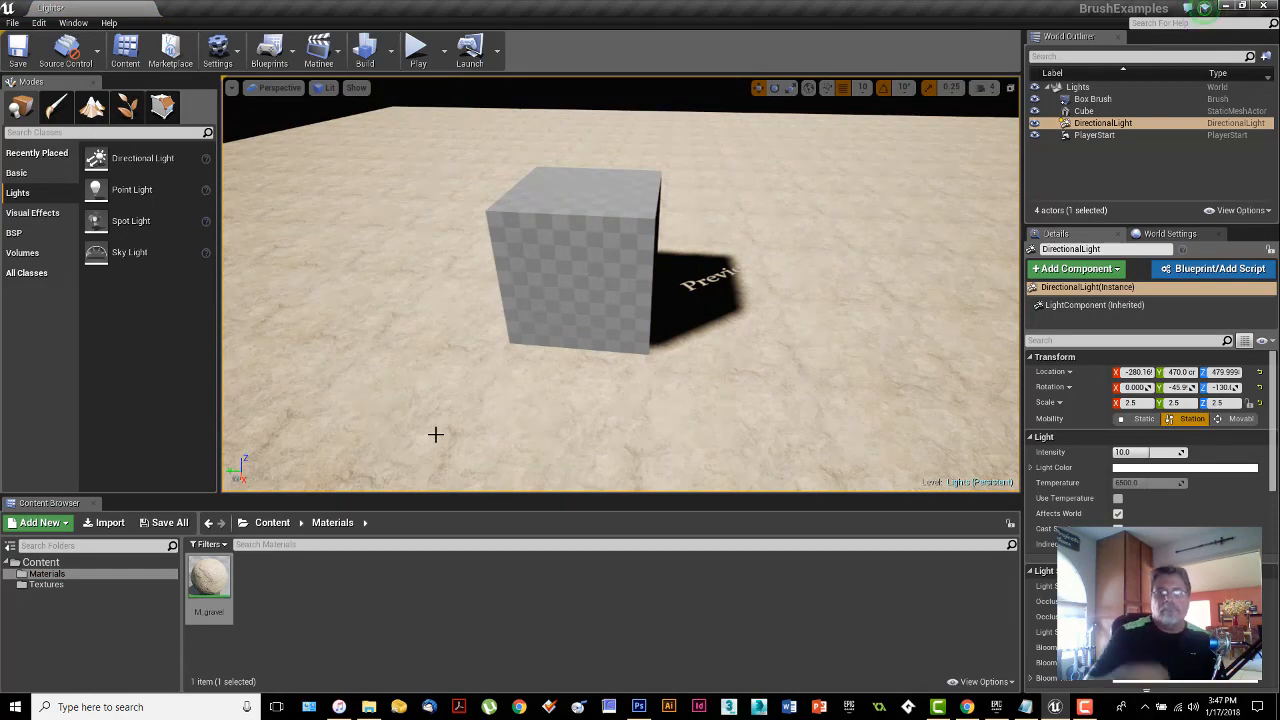
{"action": "right_click_drag", "start_coordinate": [467, 413], "coordinate": [508, 350]}
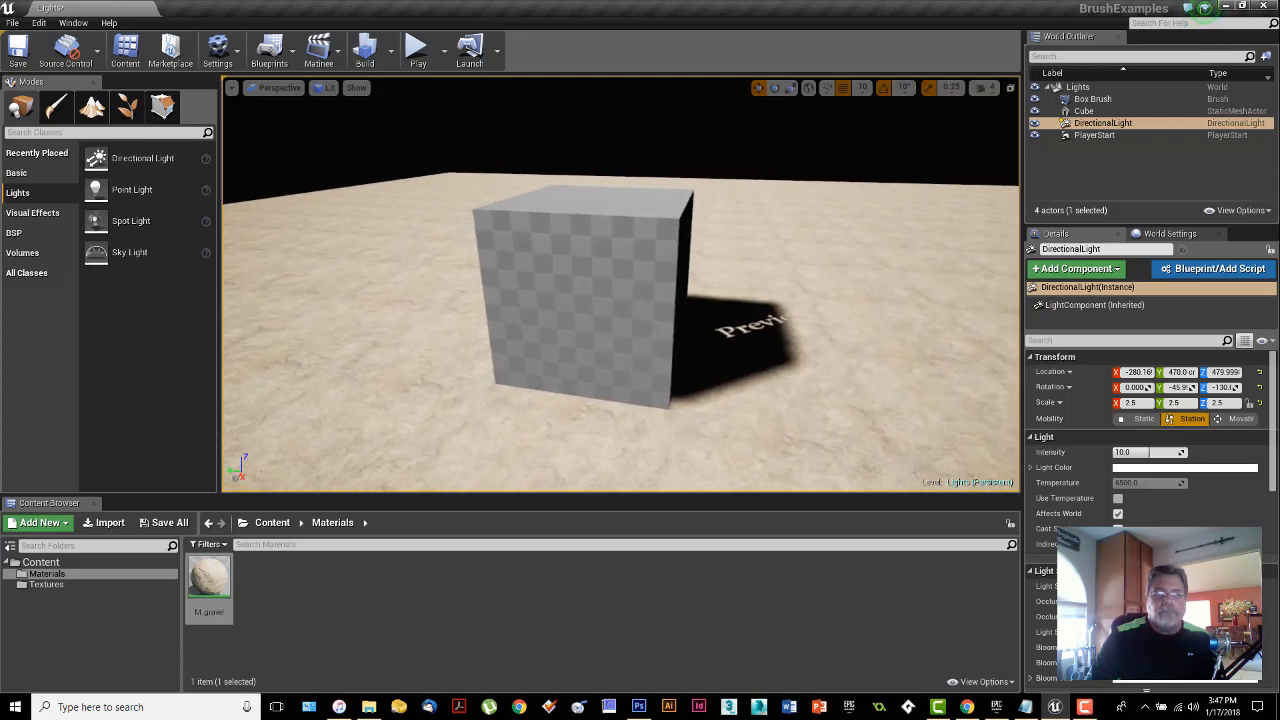
Create a new material named M_brick in the Materials folder and open it for editing
{"action": "right_click", "coordinate": [303, 585]}
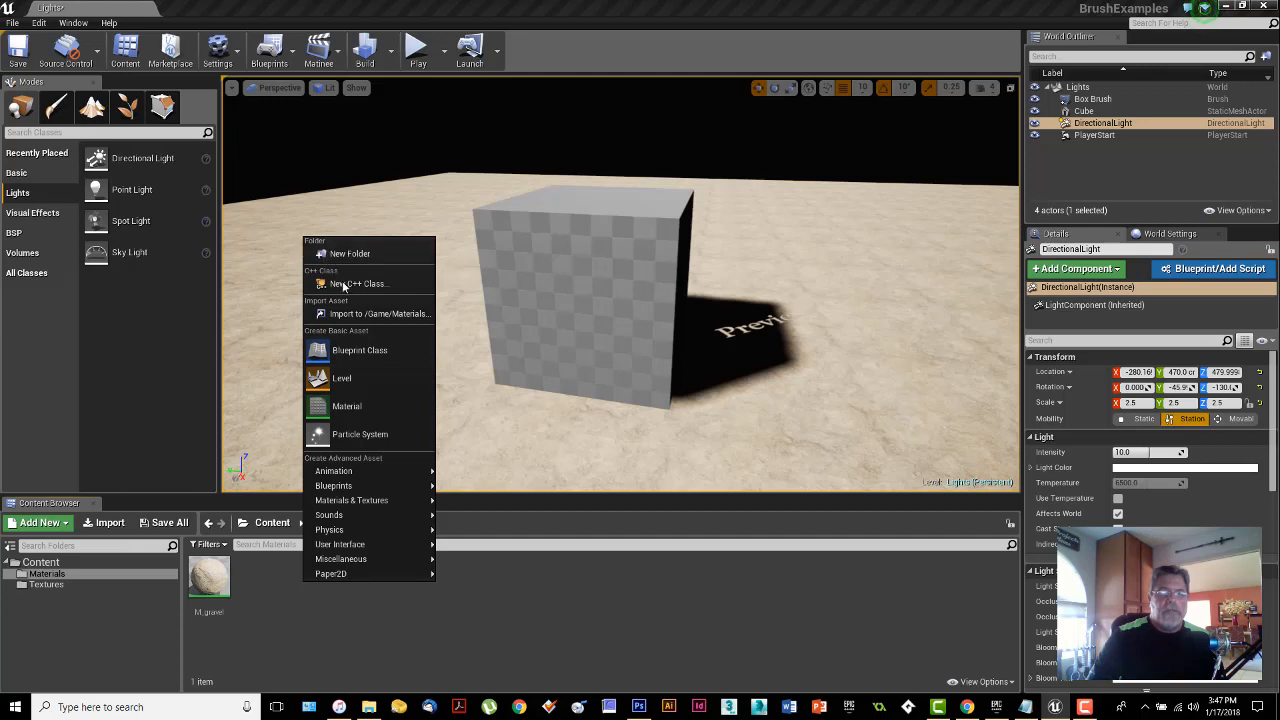
{"action": "left_click", "coordinate": [349, 407]}
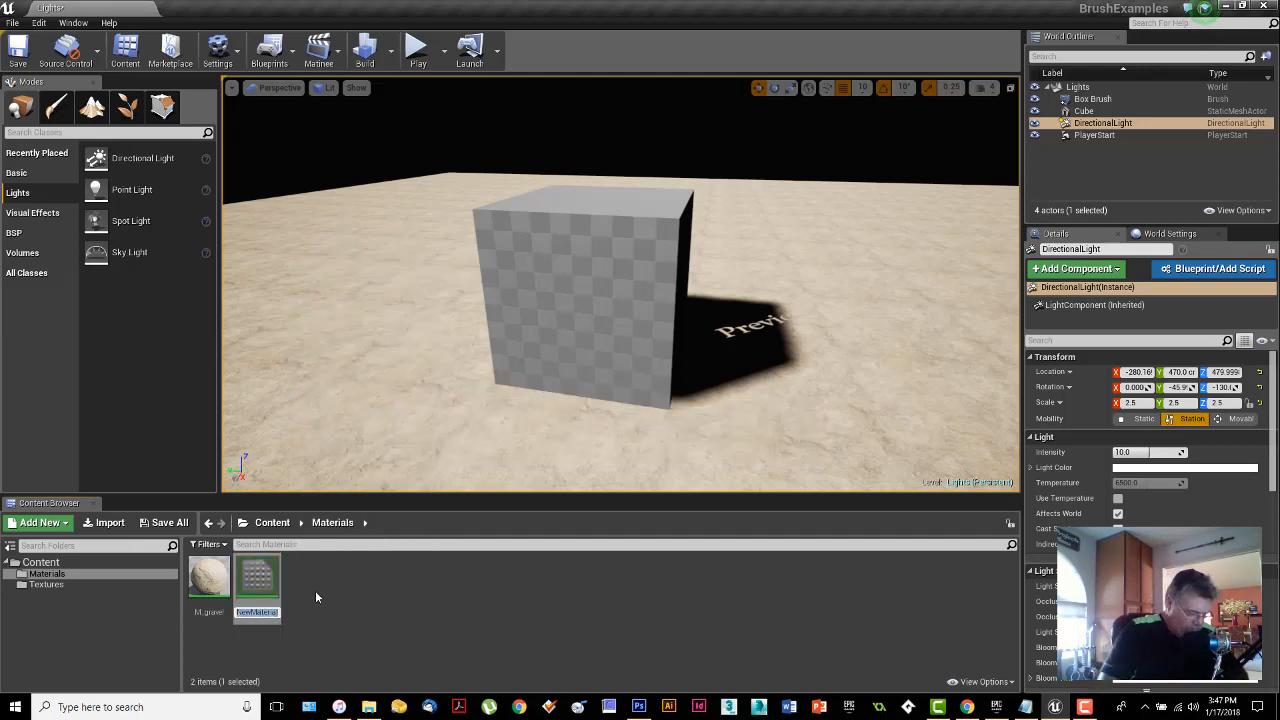
{"action": "type", "text": "M_"}
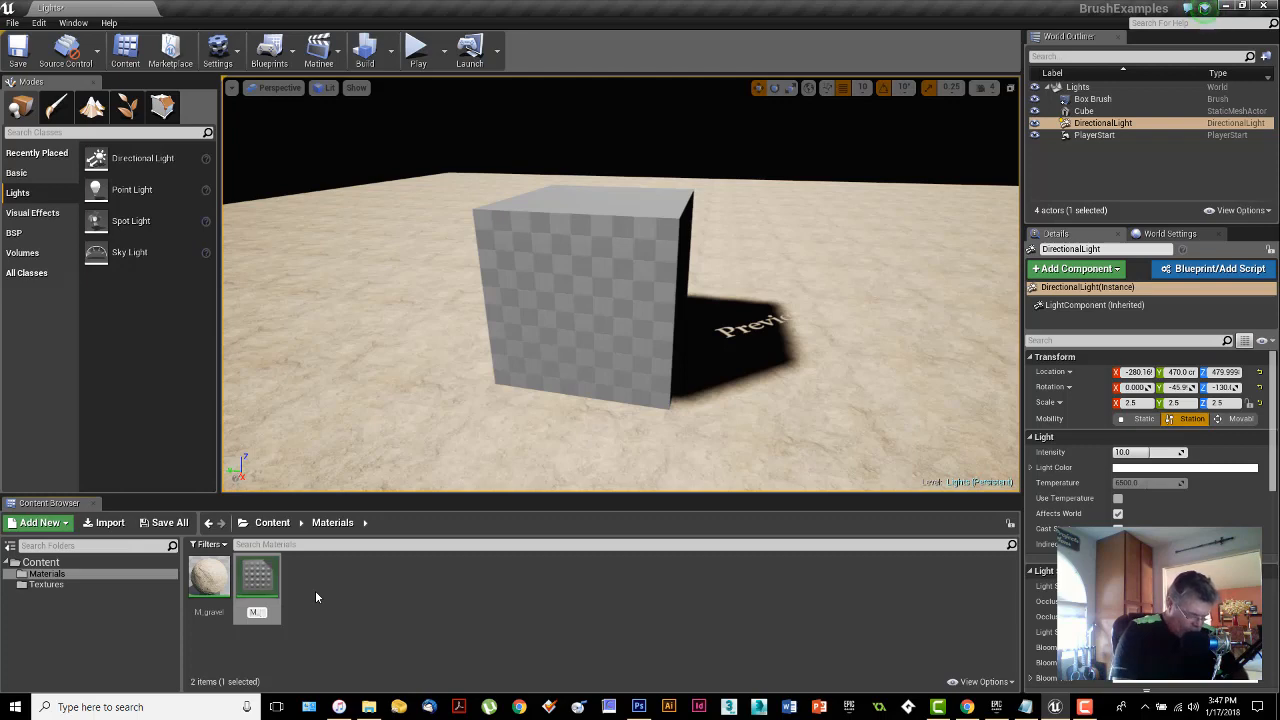
{"action": "type", "text": "brick"}
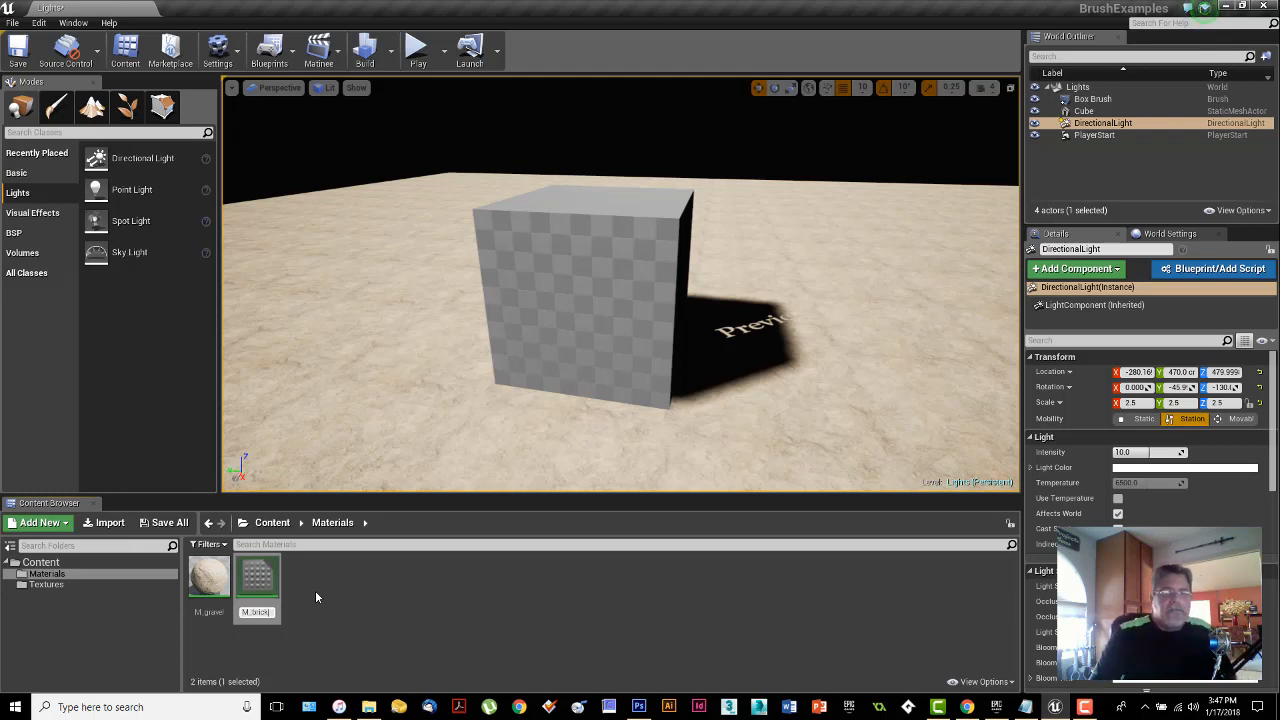
{"action": "key", "text": "Return"}
{"action": "double_click", "coordinate": [209, 580]}
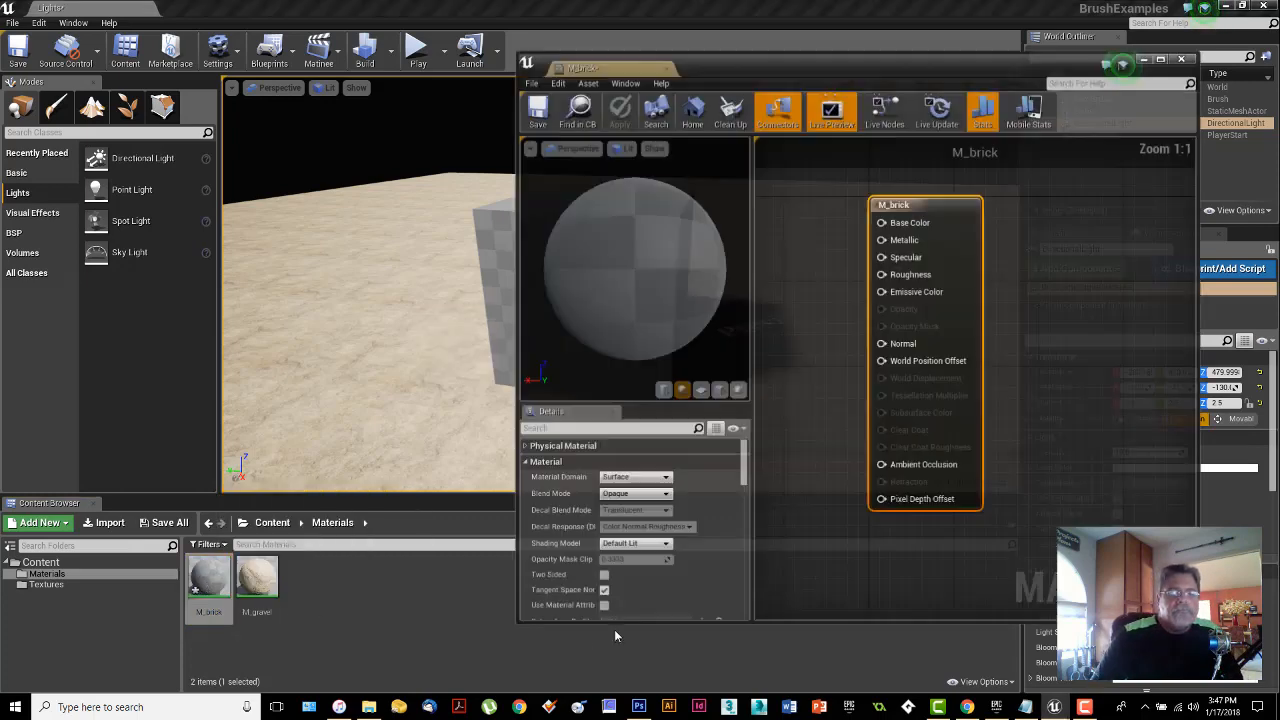
Add the Clay_Old_Diffuse and Clay_Old_Norm textures to the M_brick graph and connect them to Base Color and Normal
{"action": "left_click_drag", "start_coordinate": [965, 248], "coordinate": [1061, 237]}
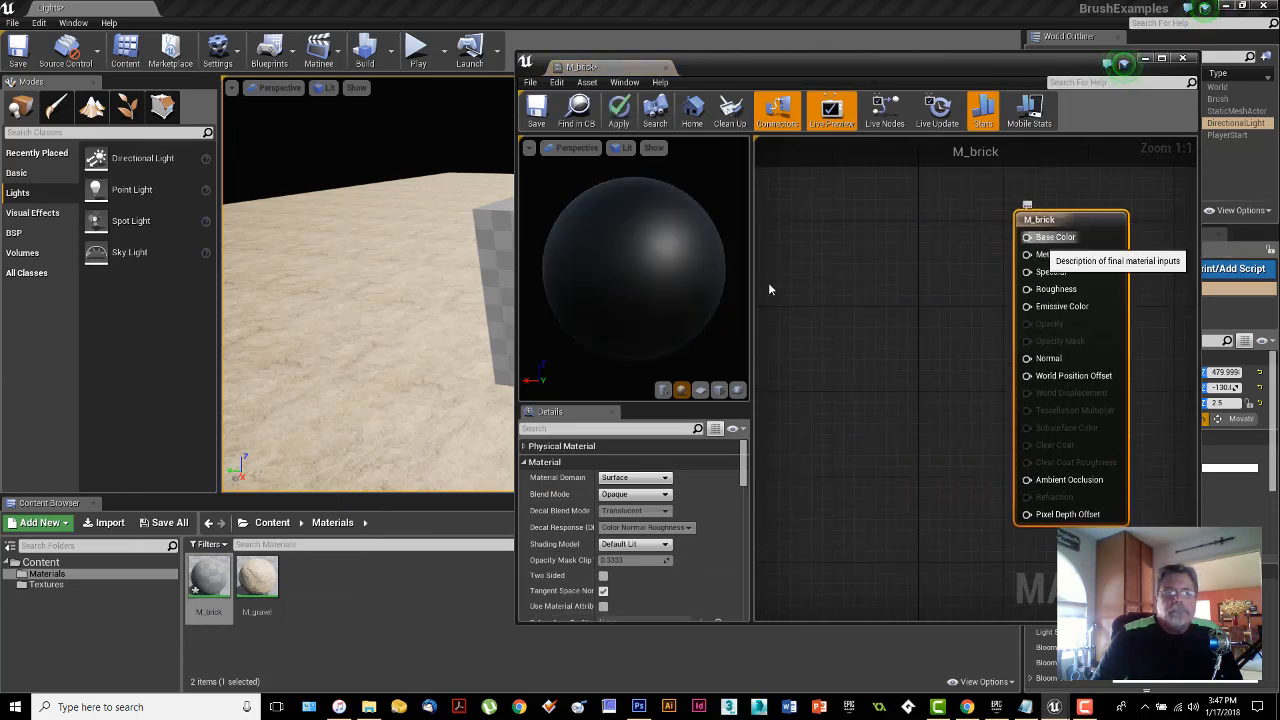
{"action": "left_click", "coordinate": [46, 584]}
{"action": "left_click", "coordinate": [226, 585]}
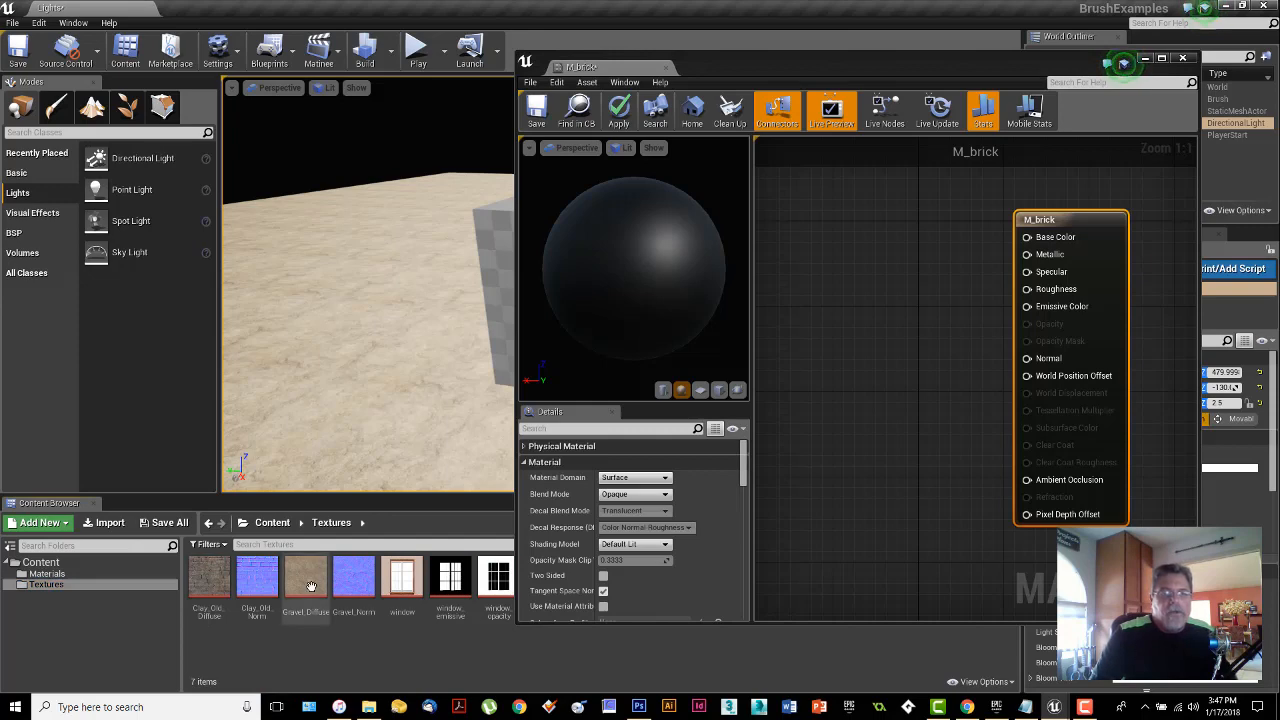
{"action": "left_click", "coordinate": [257, 585], "text": "ctrl"}
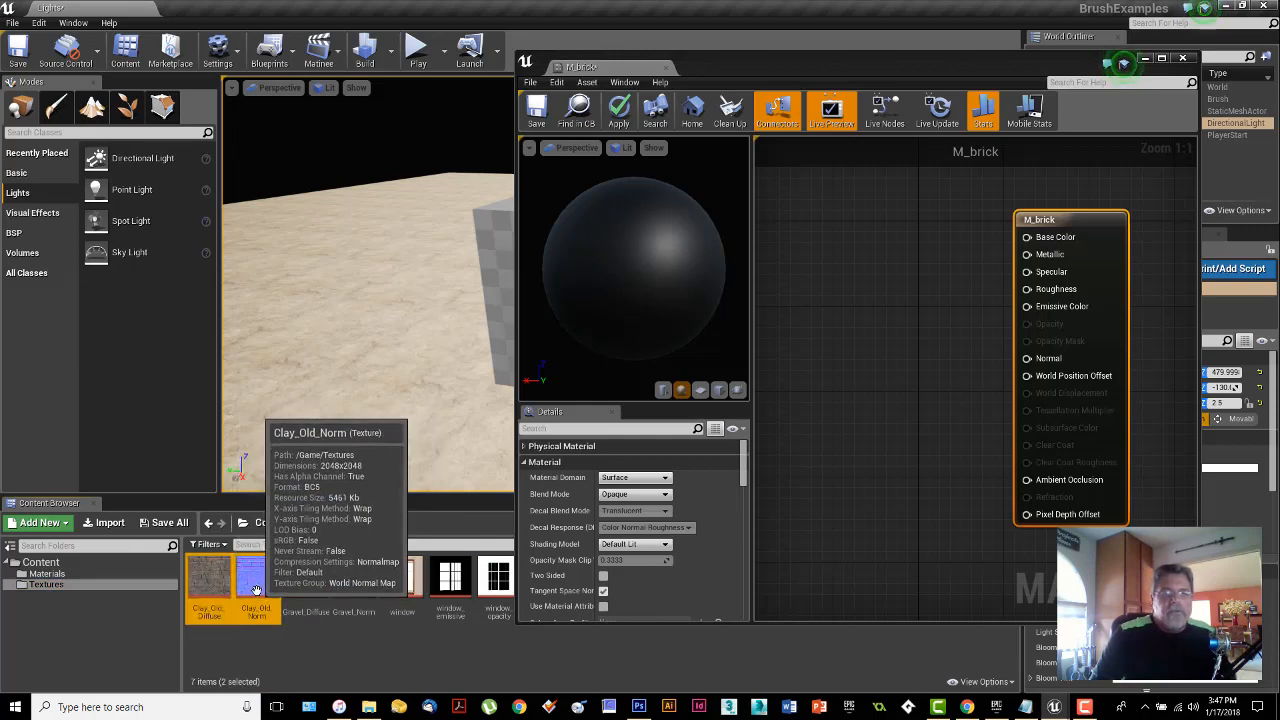
{"action": "left_click_drag", "start_coordinate": [257, 585], "coordinate": [1027, 237]}
{"action": "left_click_drag", "start_coordinate": [918, 434], "coordinate": [1027, 358]}
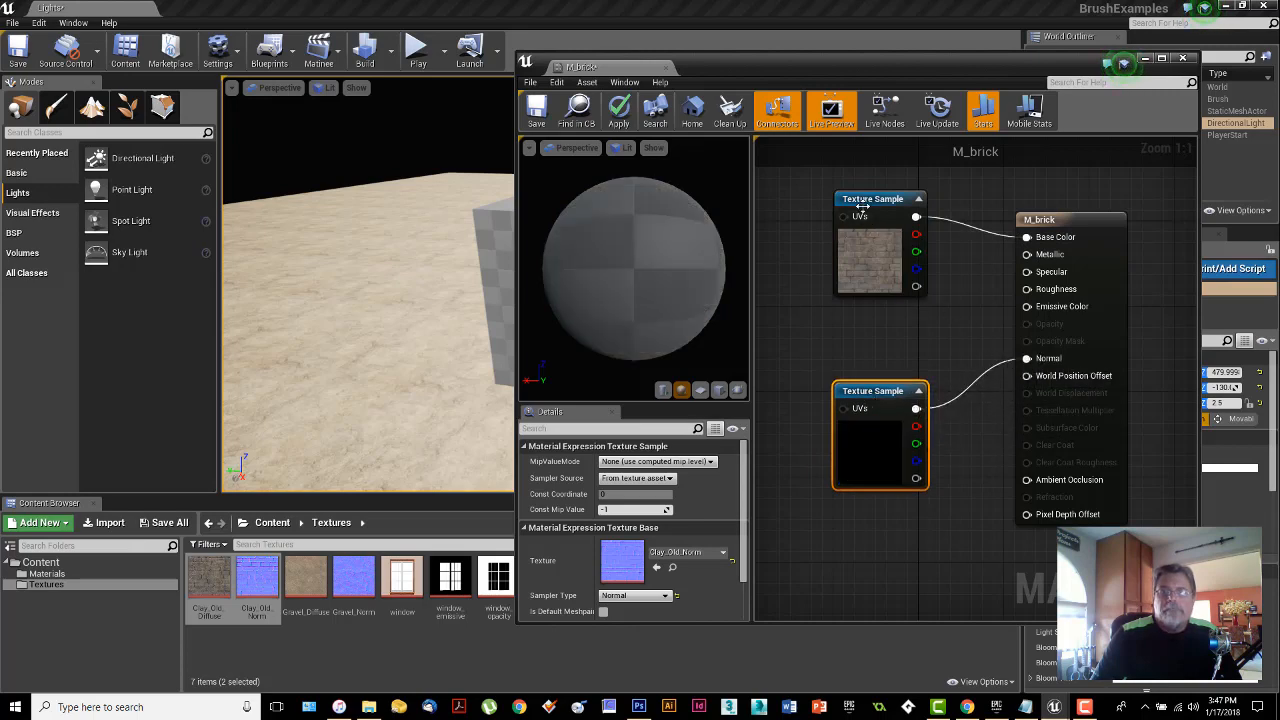
{"action": "left_click_drag", "start_coordinate": [861, 205], "coordinate": [816, 205]}
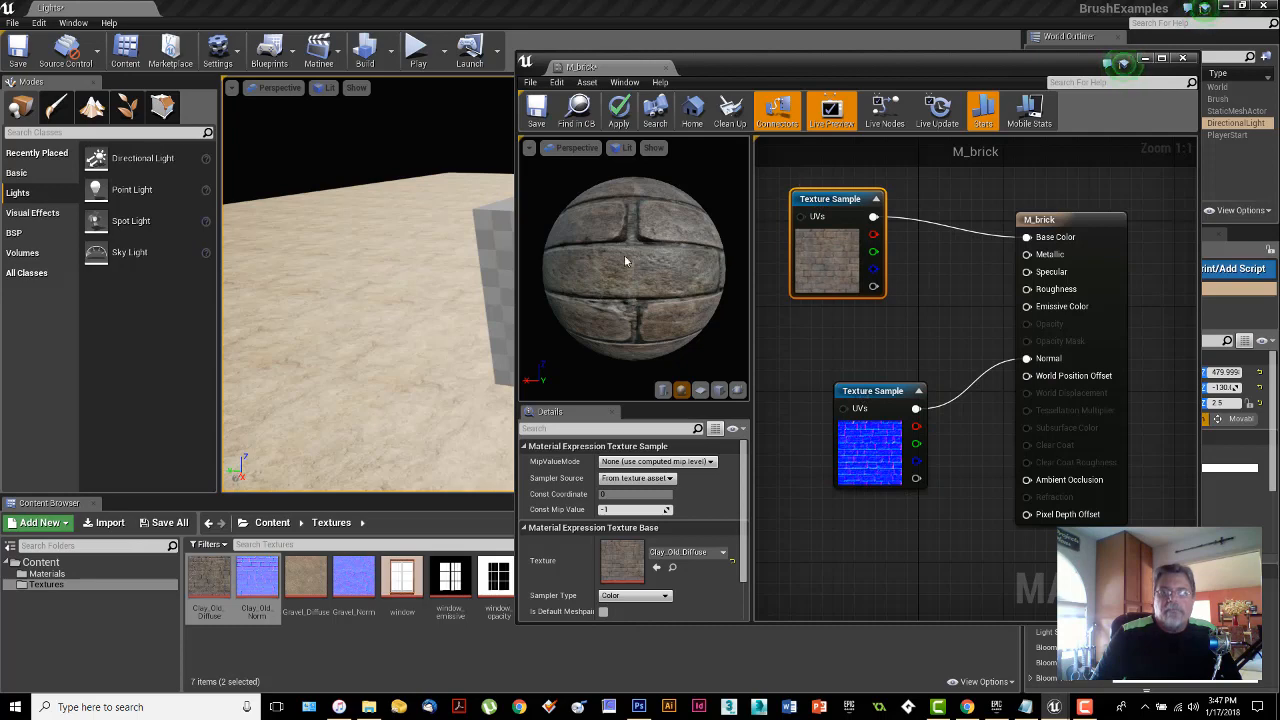
Break and restore the Clay_Old_Norm sample's link to Normal to compare the brick relief on the preview sphere
{"action": "right_click_drag", "start_coordinate": [625, 261], "coordinate": [625, 285]}
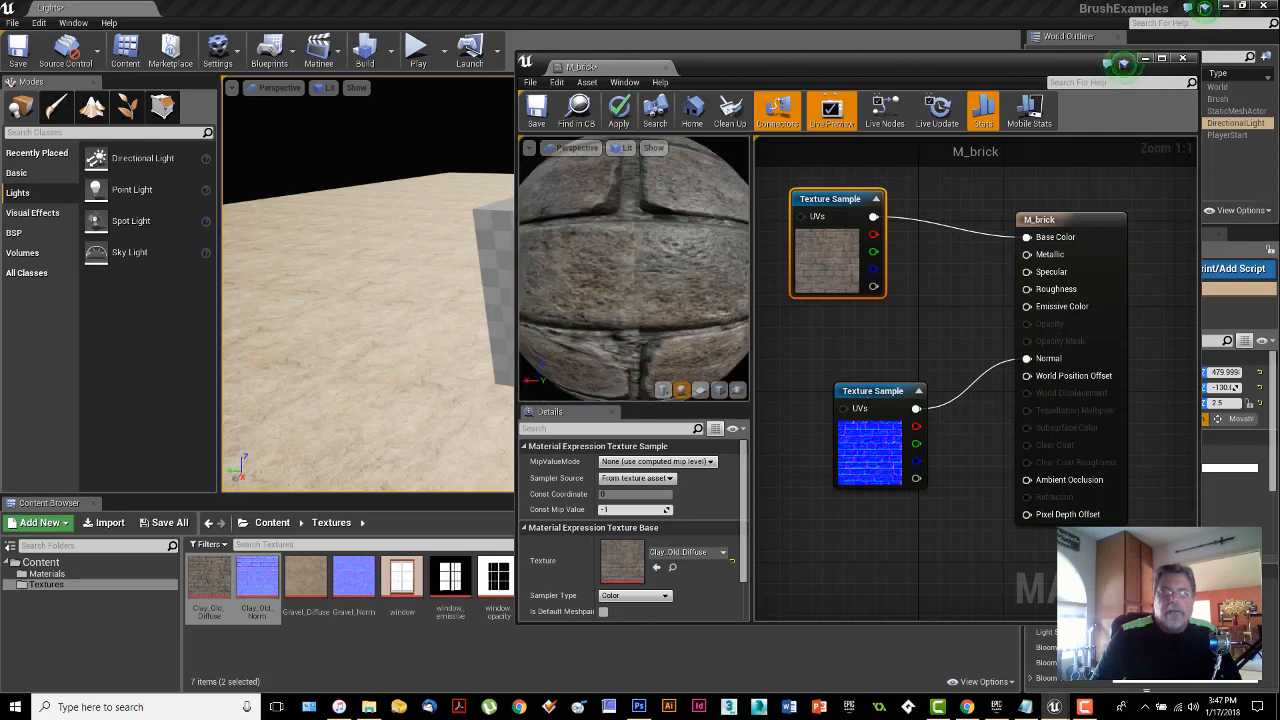
{"action": "left_click_drag", "start_coordinate": [625, 285], "coordinate": [652, 258]}
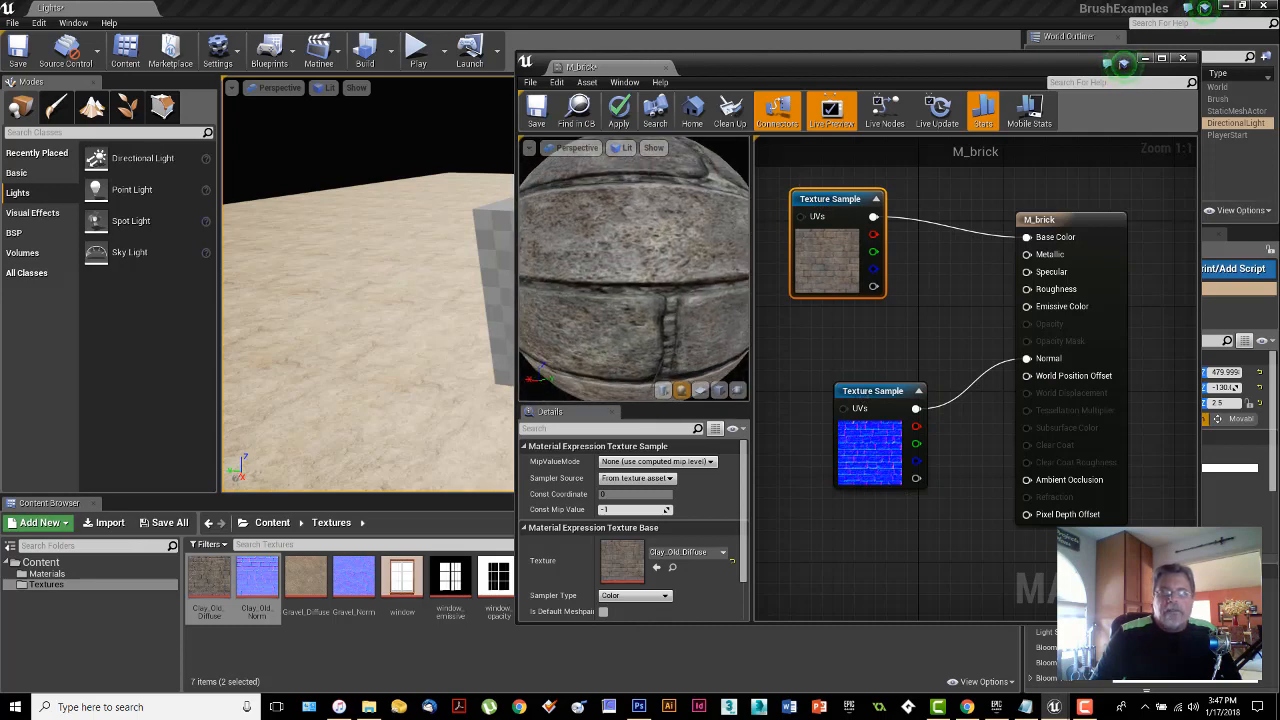
{"action": "right_click", "coordinate": [915, 408]}
{"action": "left_click", "coordinate": [952, 183]}
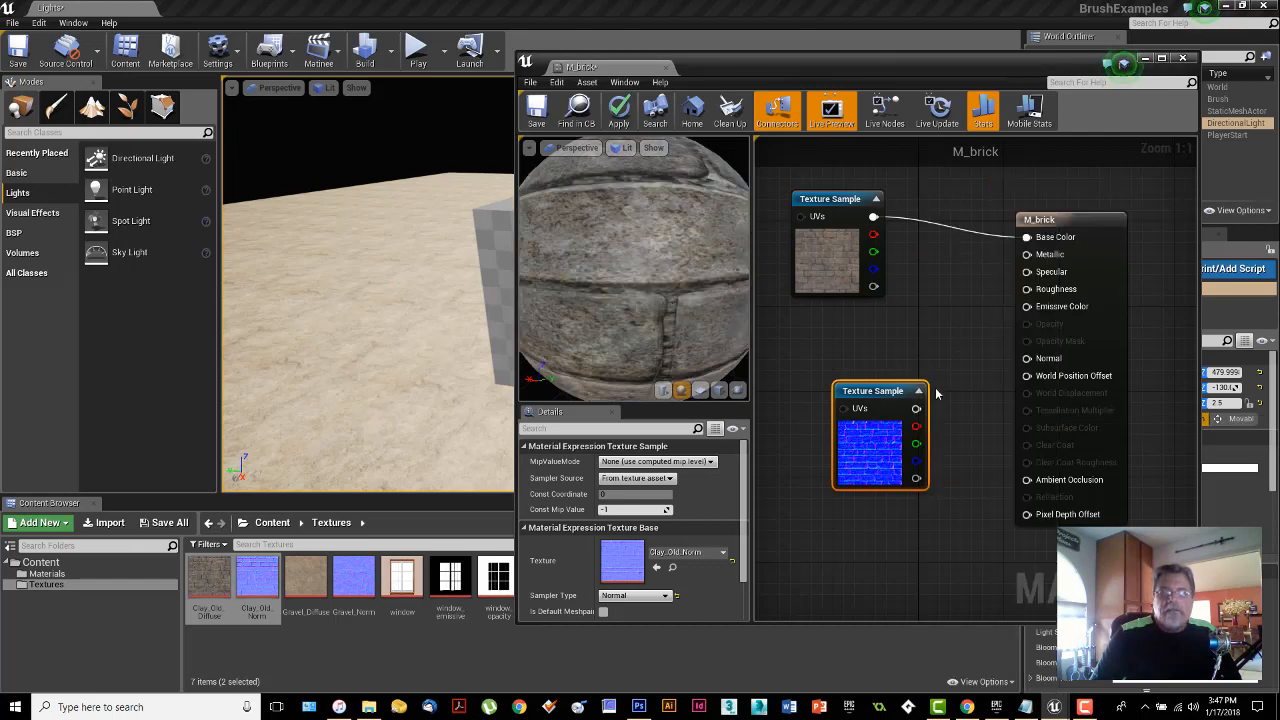
{"action": "left_click_drag", "start_coordinate": [916, 408], "coordinate": [1027, 360]}
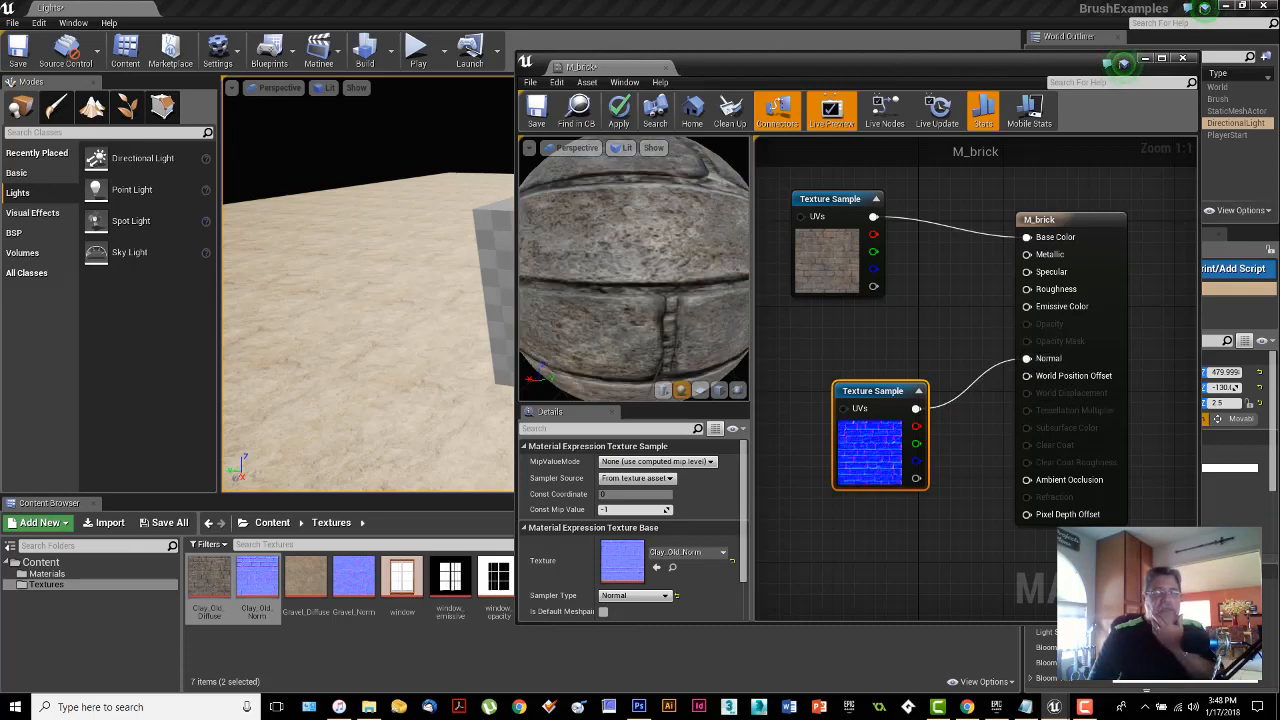
{"action": "mouse_move", "coordinate": [680, 272]}
{"action": "left_mouse_down"}
{"action": "mouse_move", "coordinate": [650, 285]}
{"action": "mouse_move", "coordinate": [666, 277]}
{"action": "left_mouse_up"}
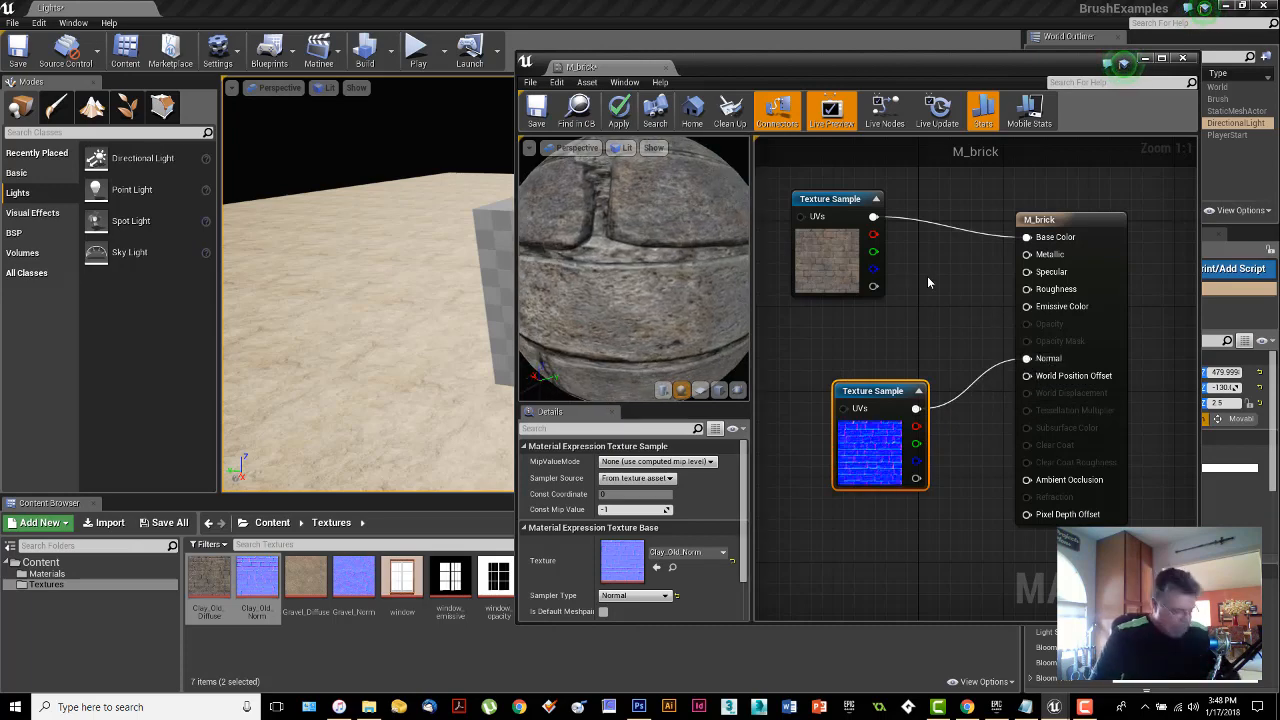
Add a constant node with value 0 and connect it to both Metallic and Specular of M_brick
{"action": "left_click", "coordinate": [944, 274]}
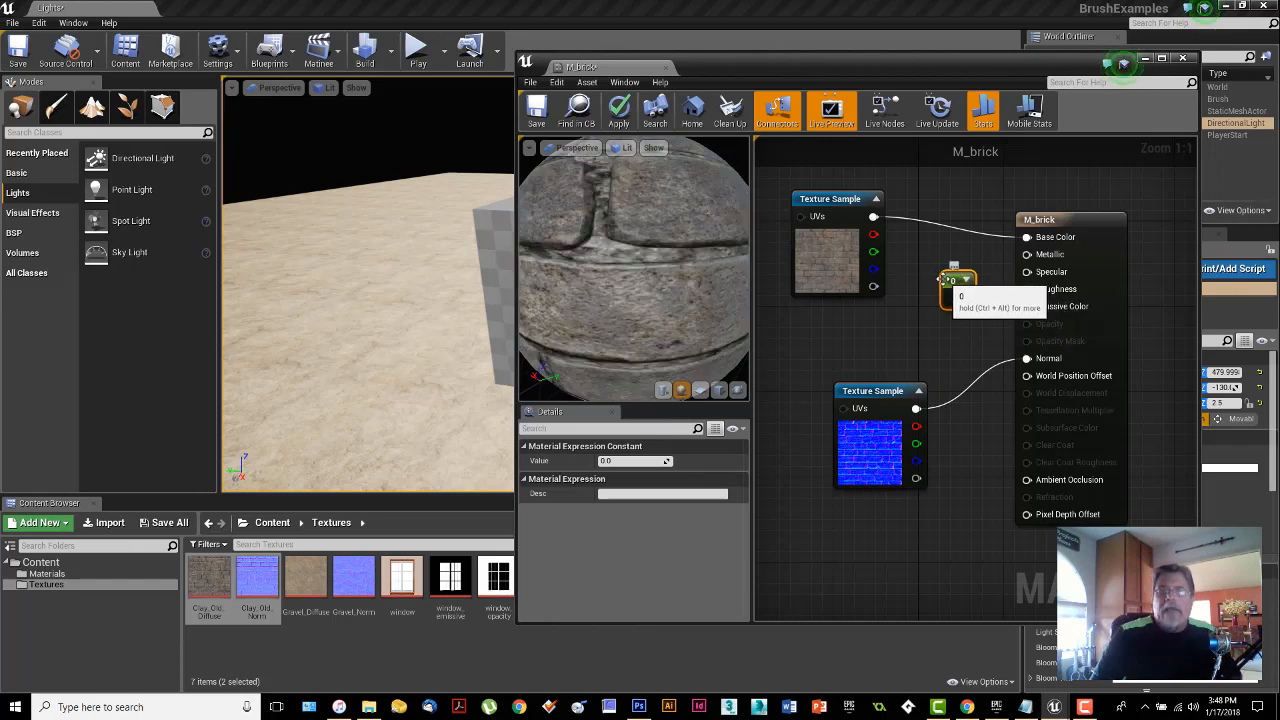
{"action": "left_click_drag", "start_coordinate": [942, 279], "coordinate": [1027, 254]}
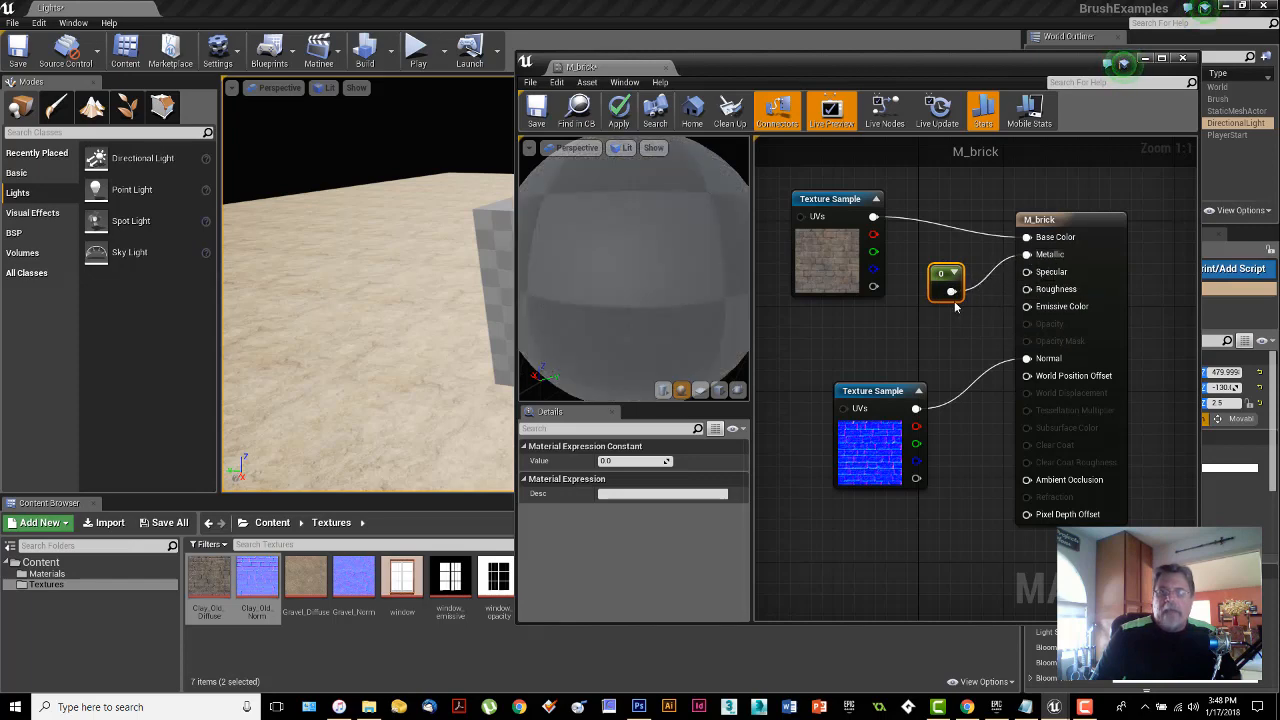
{"action": "left_click_drag", "start_coordinate": [951, 291], "coordinate": [1027, 272]}
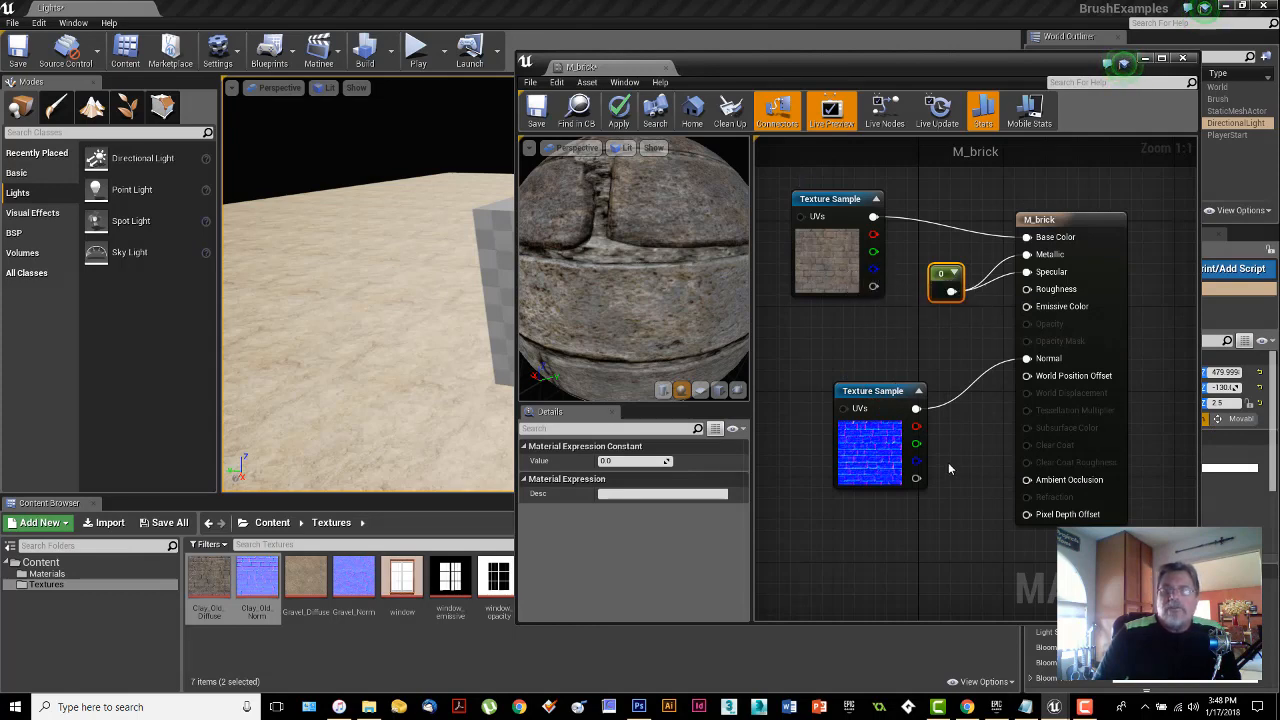
{"action": "left_click_drag", "start_coordinate": [856, 396], "coordinate": [821, 406]}
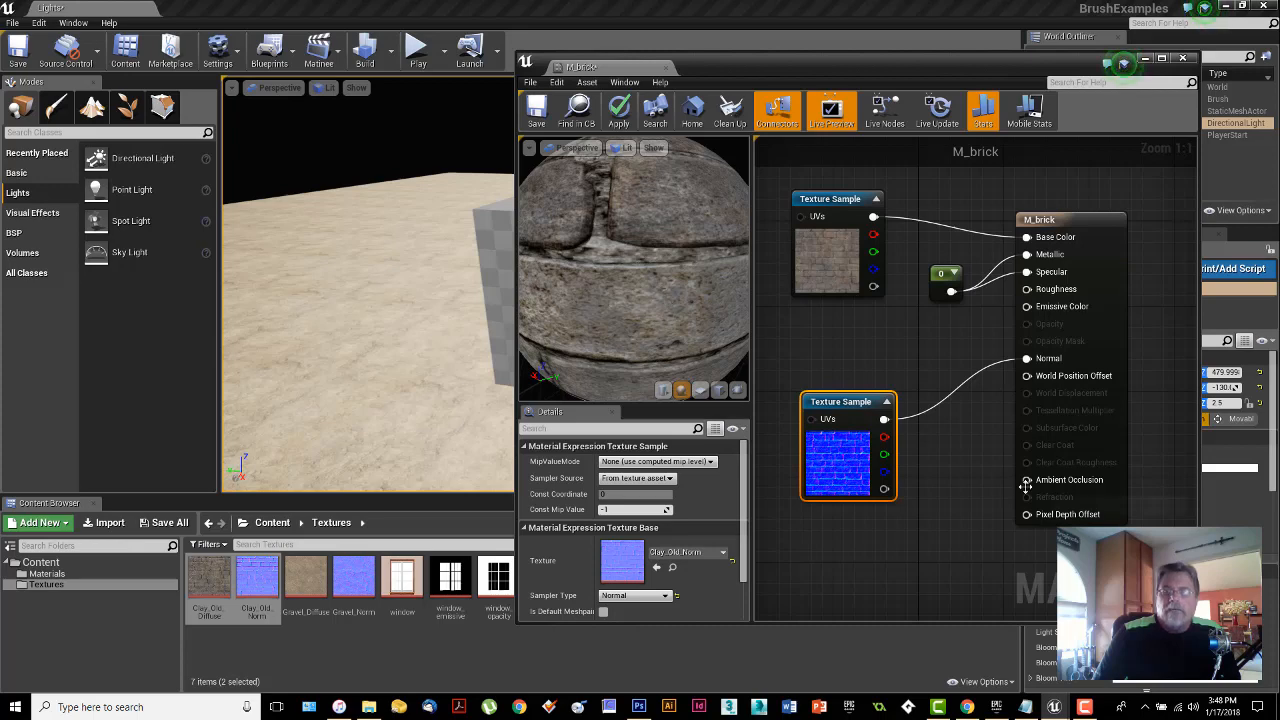
Disconnect the Clay_Old_Diffuse sample from Base Color and try its red and combined colour outputs in Ambient Occlusion
{"action": "right_click", "coordinate": [871, 216]}
{"action": "left_click", "coordinate": [1050, 199]}
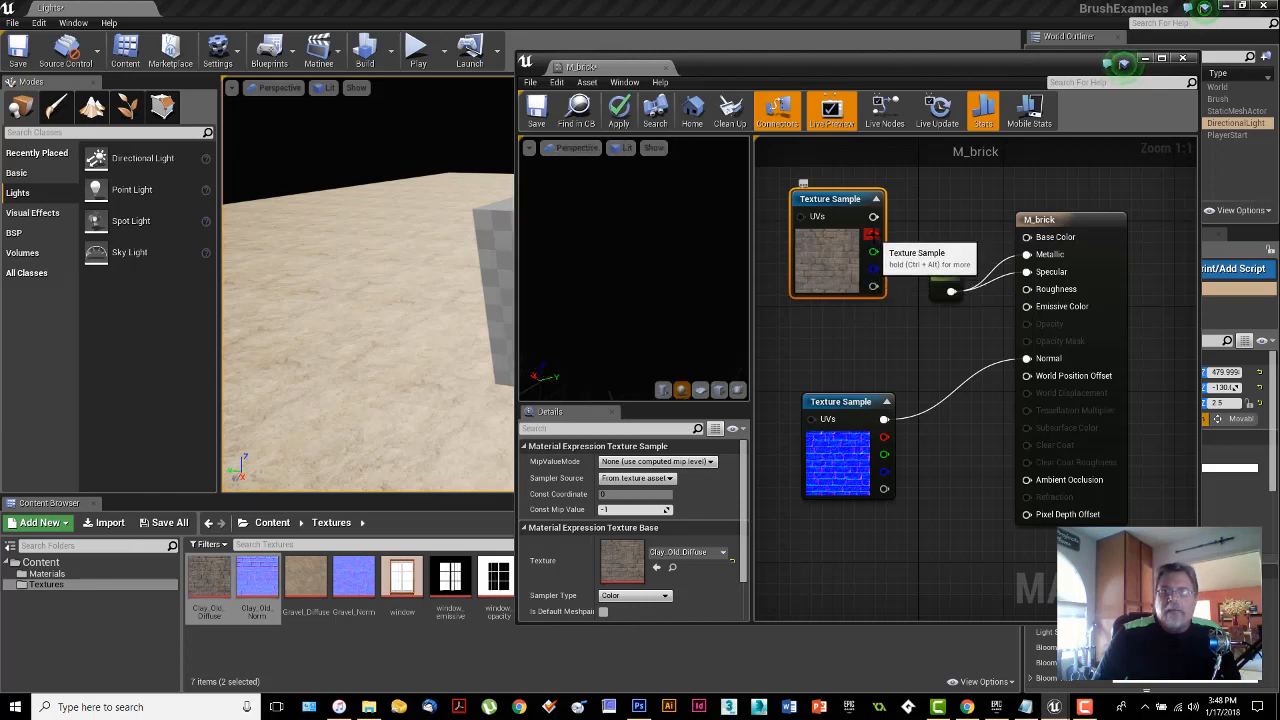
{"action": "left_click_drag", "start_coordinate": [871, 234], "coordinate": [1025, 482]}
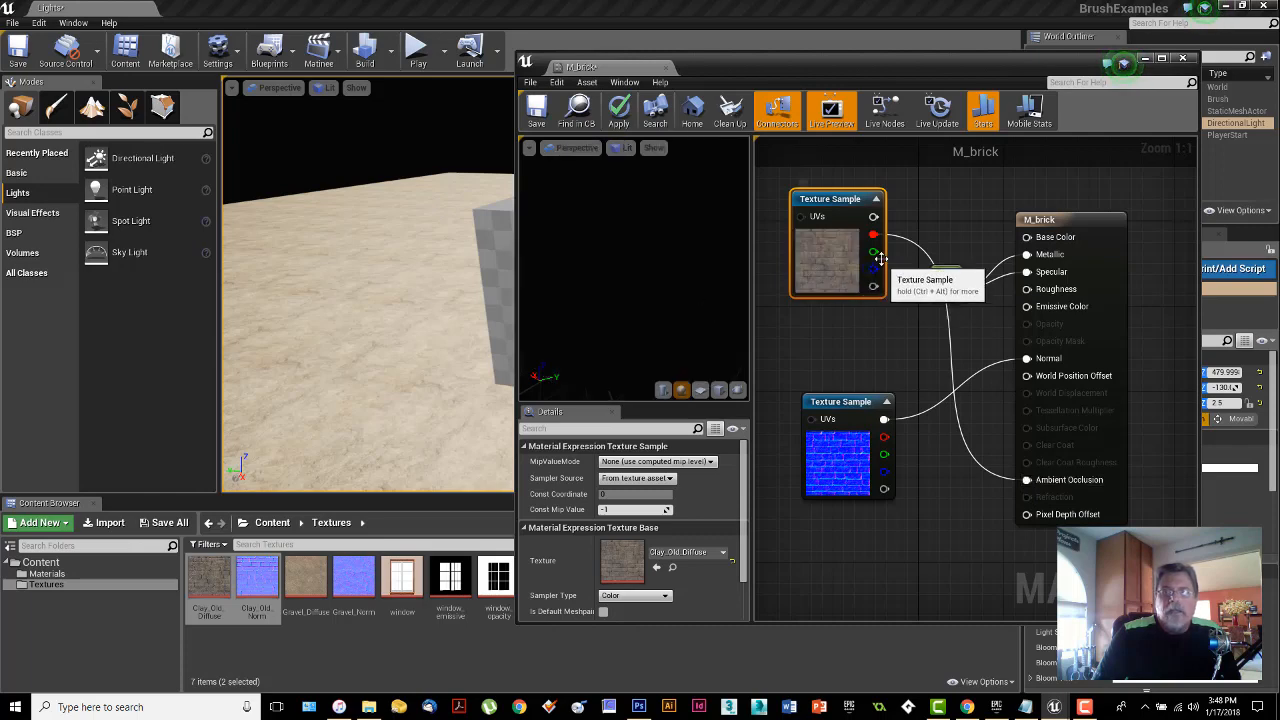
{"action": "left_click_drag", "start_coordinate": [873, 217], "coordinate": [1026, 480]}
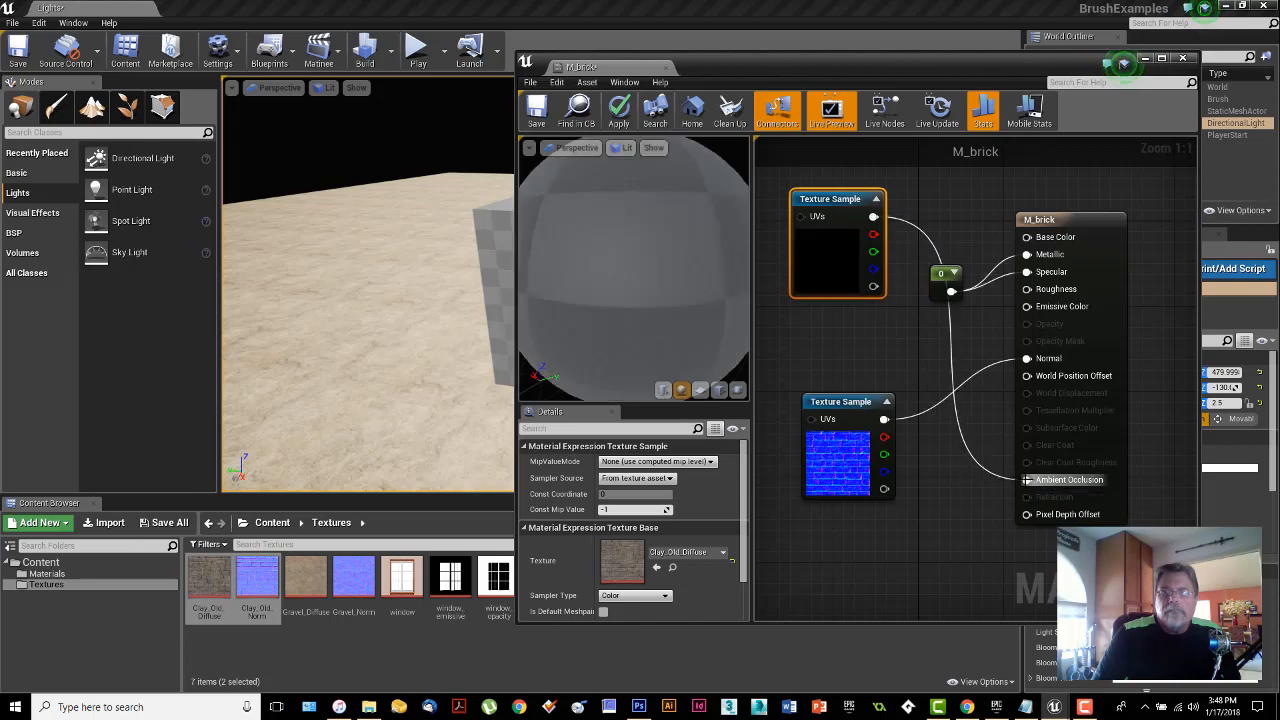
{"action": "left_click_drag", "start_coordinate": [839, 204], "coordinate": [829, 215]}
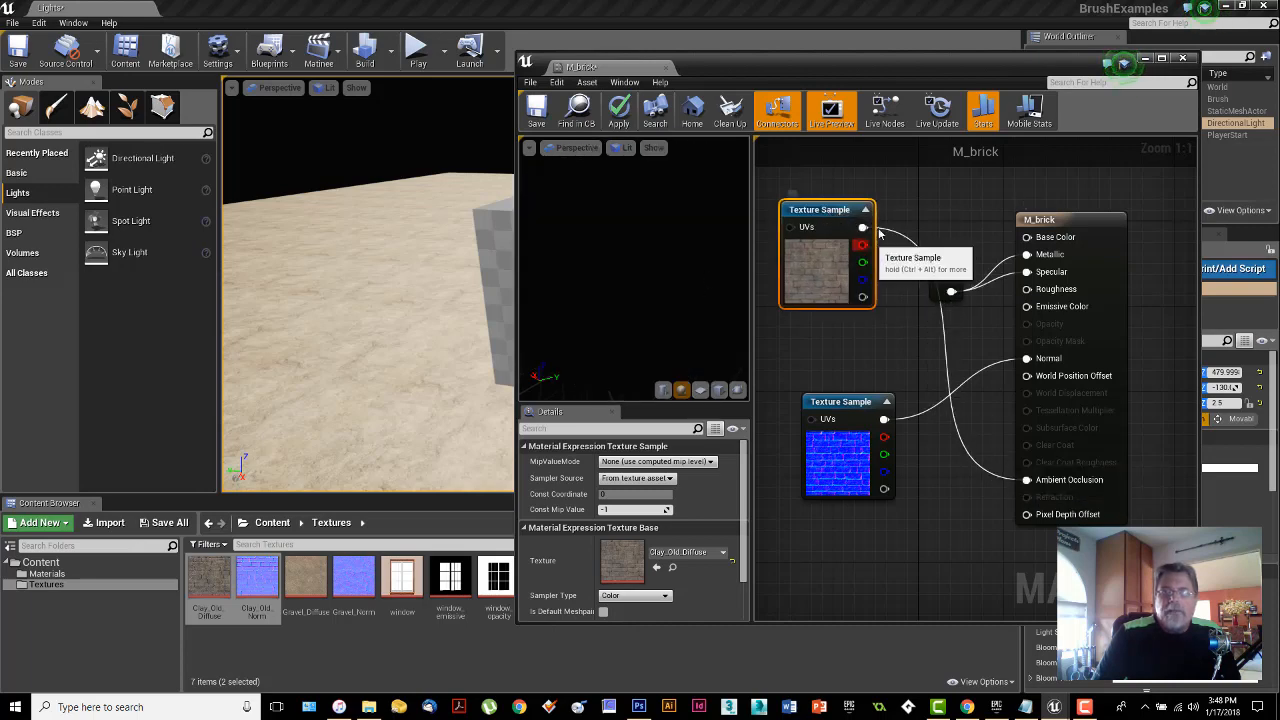
Break the Ambient Occlusion link and reconnect the Clay_Old_Diffuse sample to Base Color
{"action": "right_click", "coordinate": [1027, 480]}
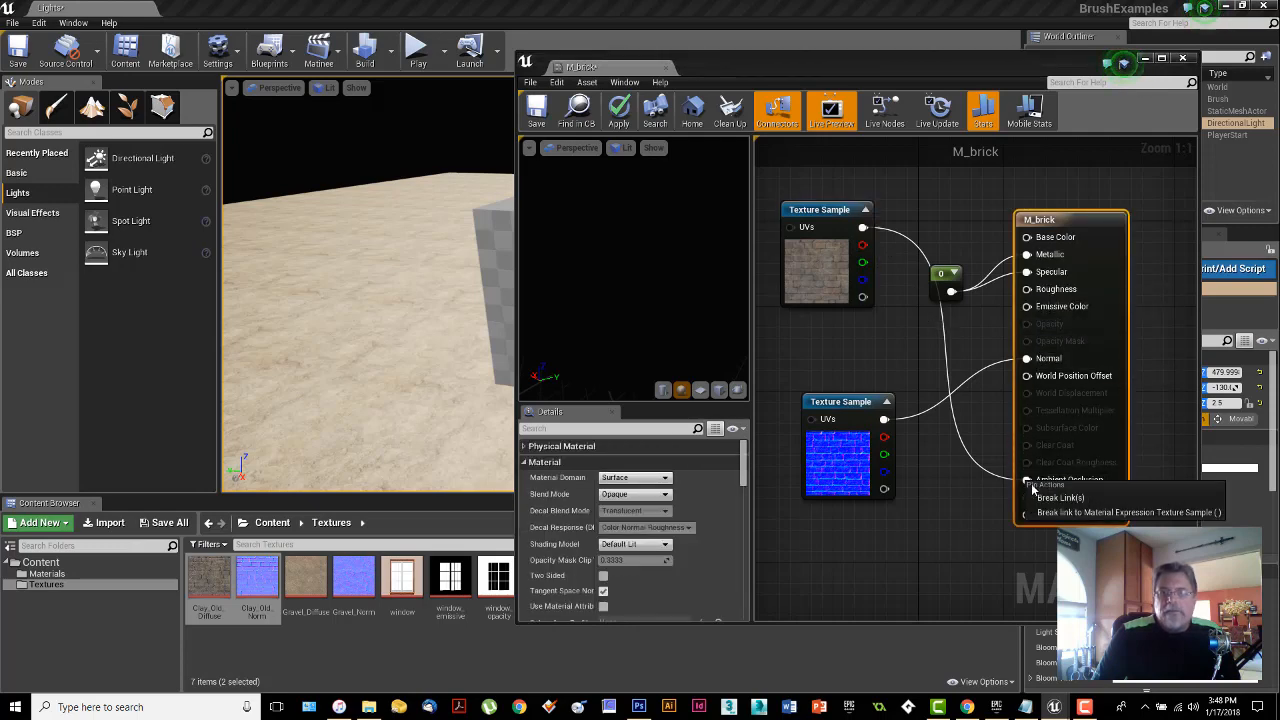
{"action": "left_click", "coordinate": [1060, 497]}
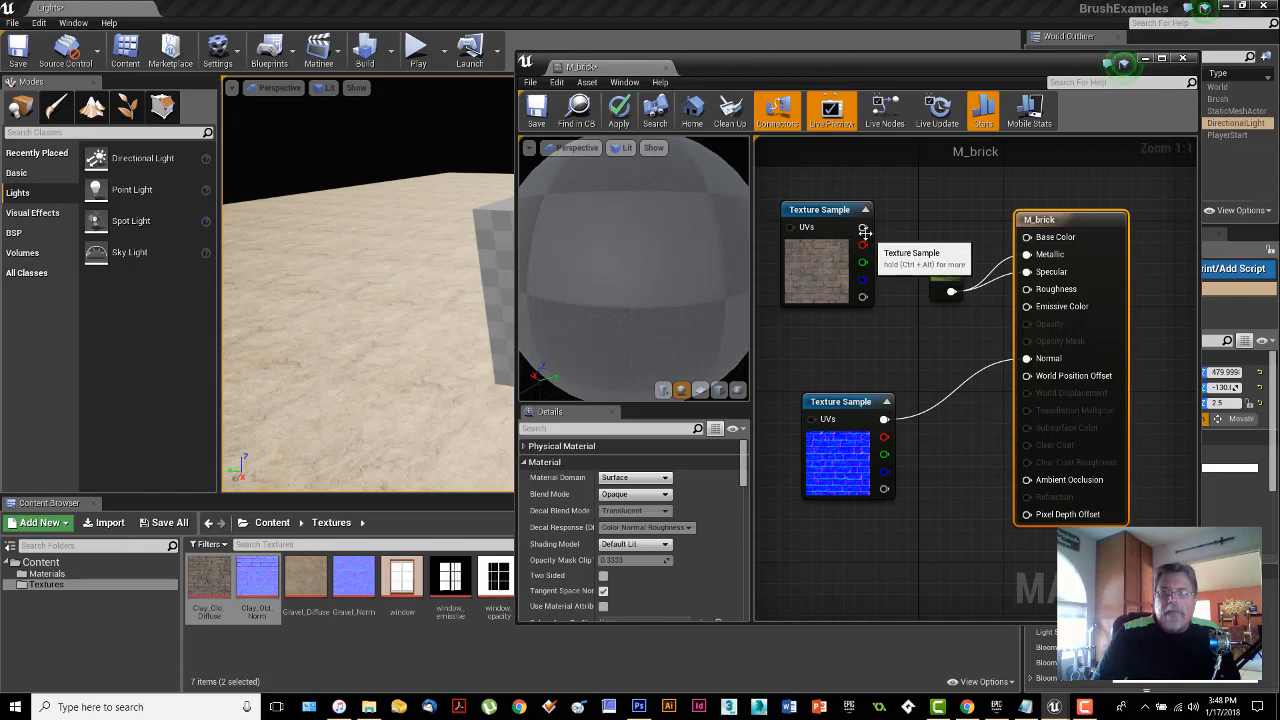
{"action": "left_click_drag", "start_coordinate": [862, 227], "coordinate": [1012, 236]}
{"action": "left_click_drag", "start_coordinate": [838, 218], "coordinate": [848, 208]}
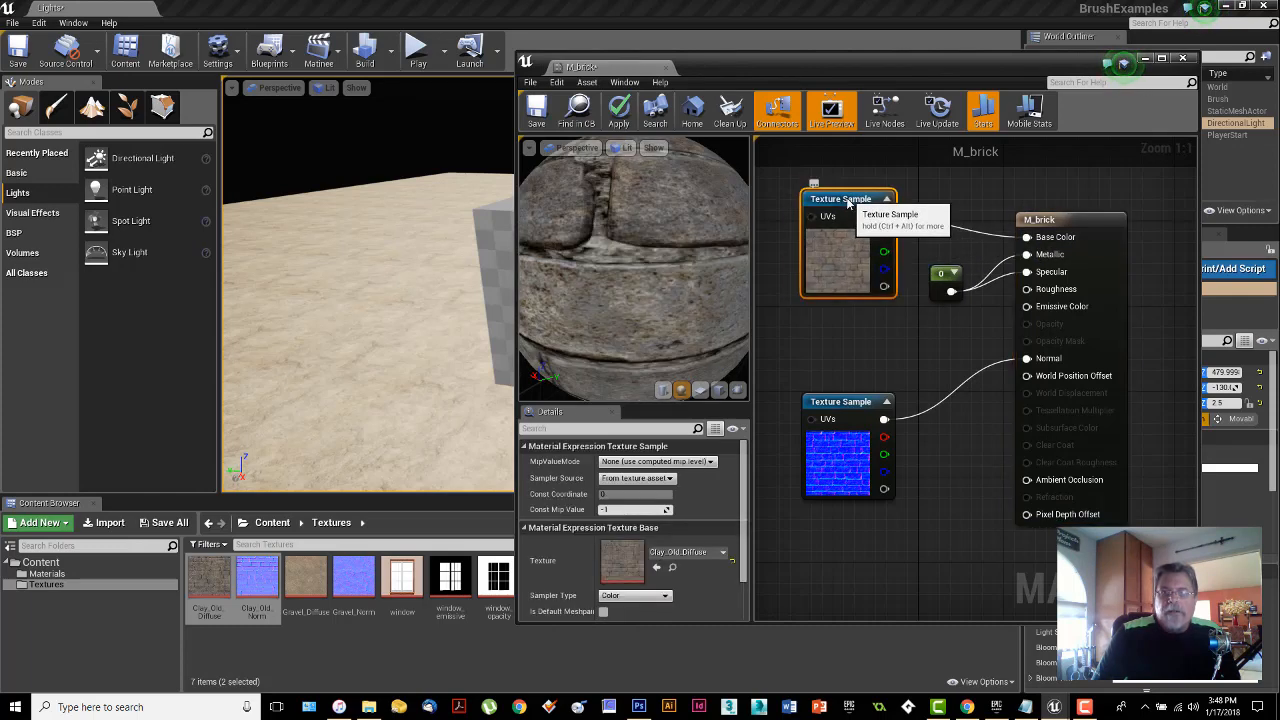
Save M_brick, close its editor and apply M_brick from the Materials folder to the cube in the level
{"action": "left_click", "coordinate": [538, 112]}
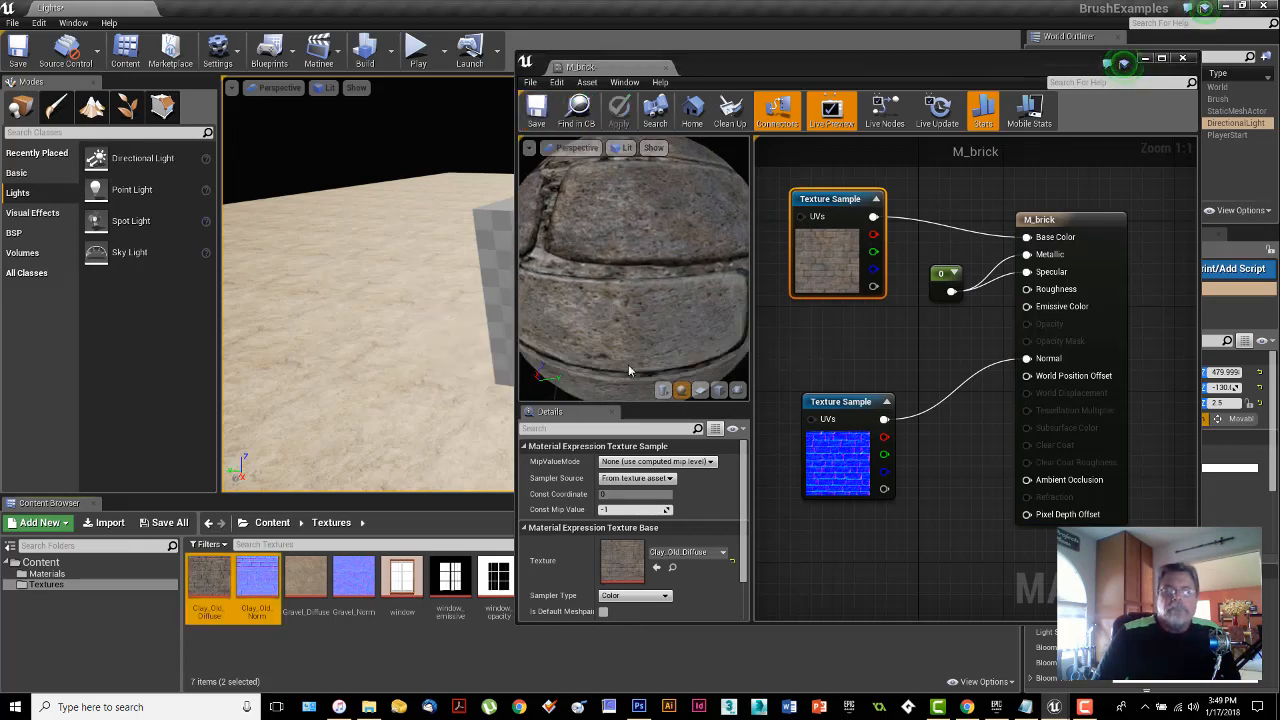
{"action": "left_click", "coordinate": [1185, 59]}
{"action": "left_click", "coordinate": [46, 574]}
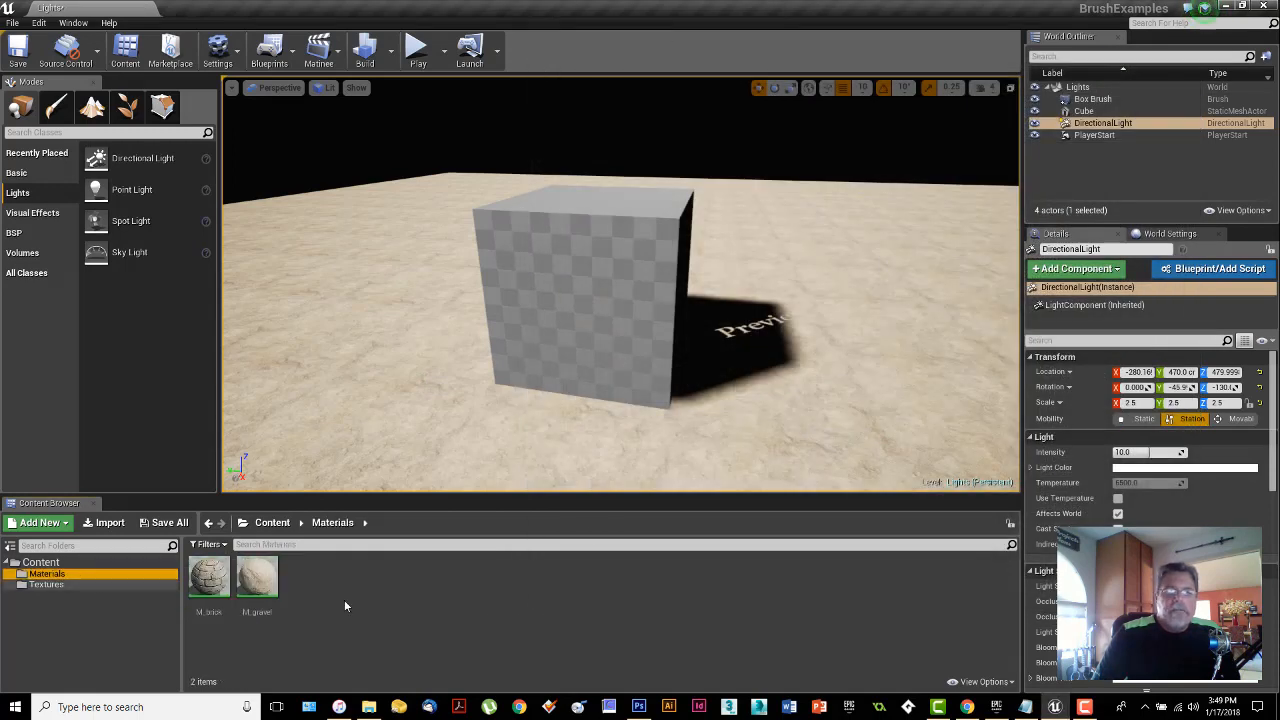
{"action": "left_click_drag", "start_coordinate": [208, 578], "coordinate": [600, 300]}
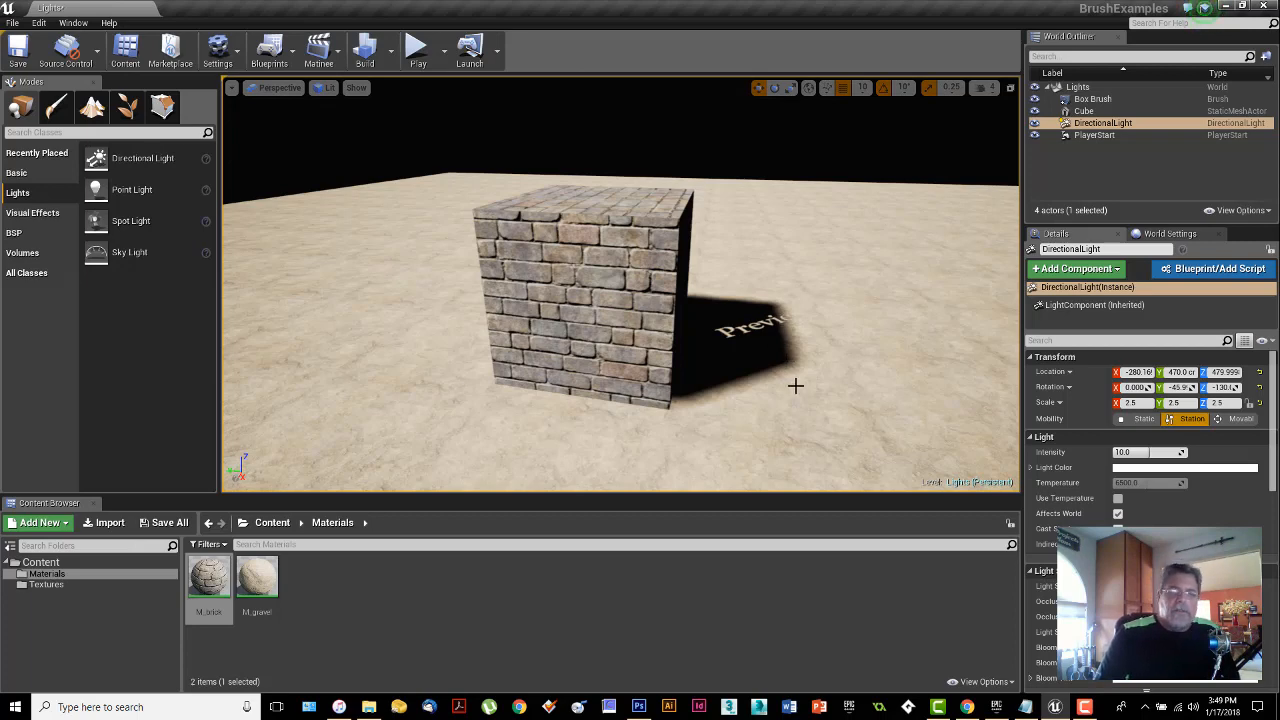
Select the floor Box Brush and change the scale of its gravel texture in the surface properties
{"action": "right_click_drag", "start_coordinate": [795, 386], "coordinate": [808, 327]}
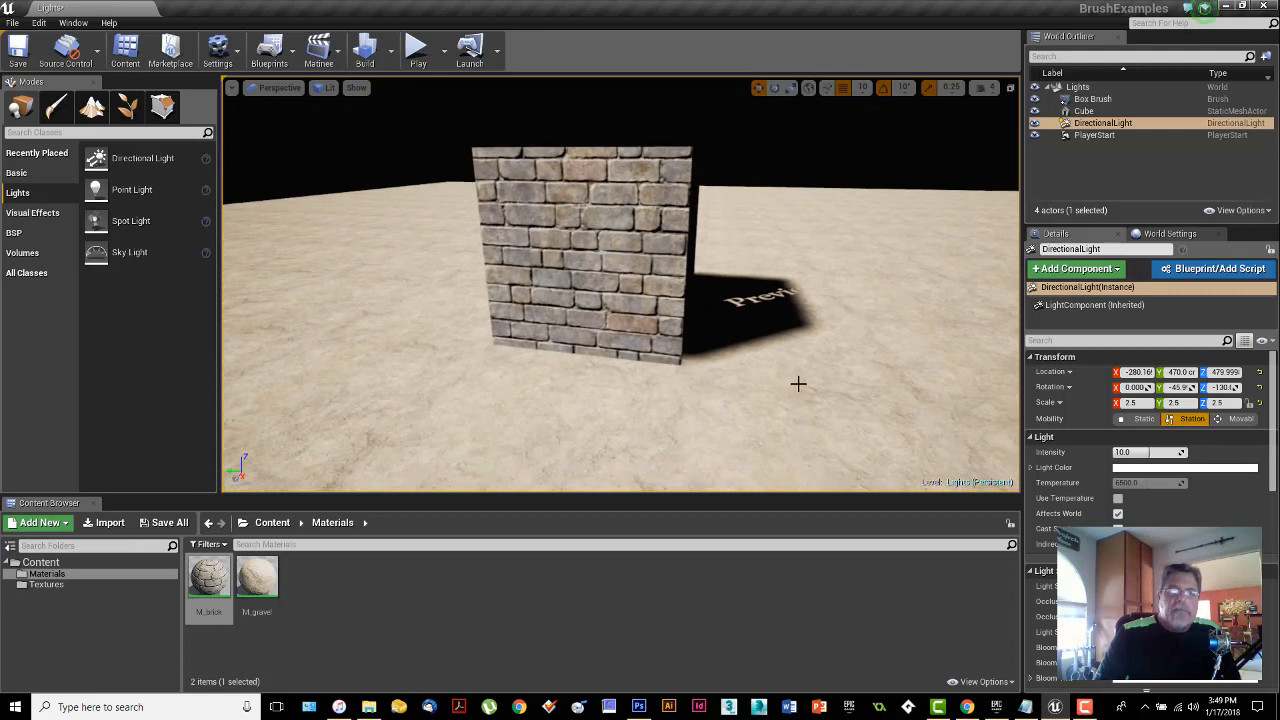
{"action": "right_click_drag", "start_coordinate": [798, 383], "coordinate": [798, 405]}
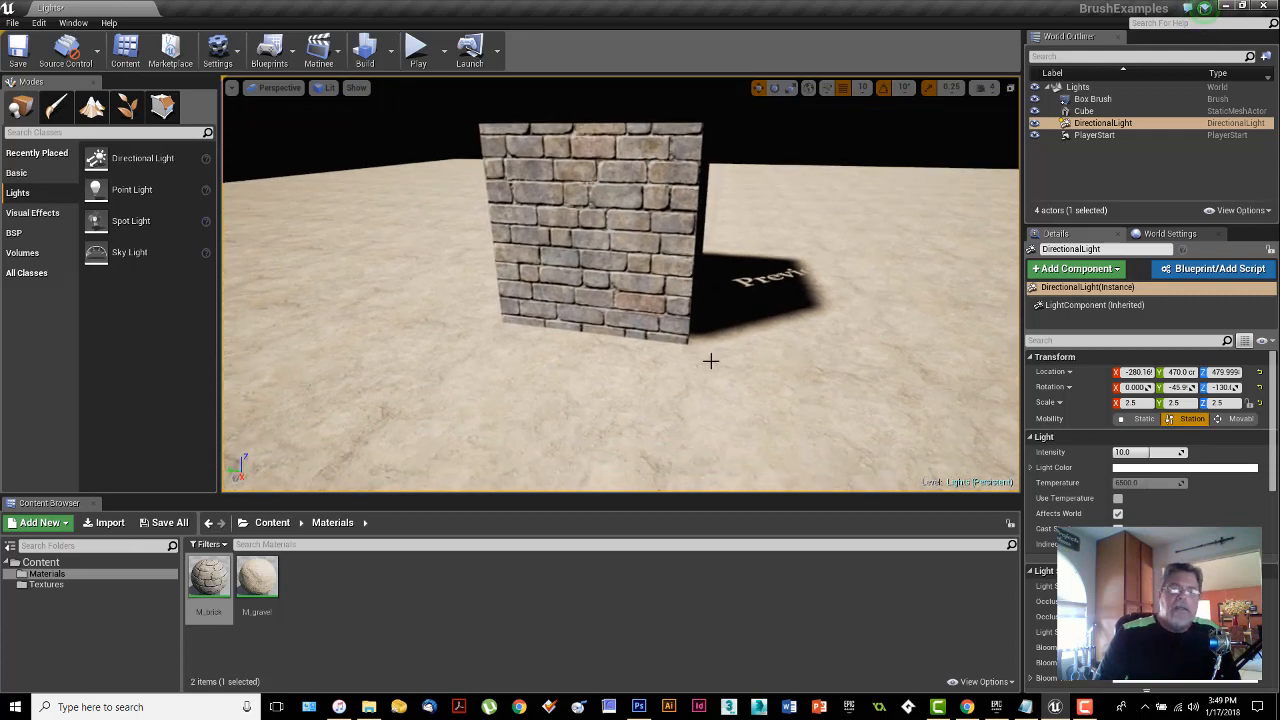
{"action": "left_click", "coordinate": [564, 383]}
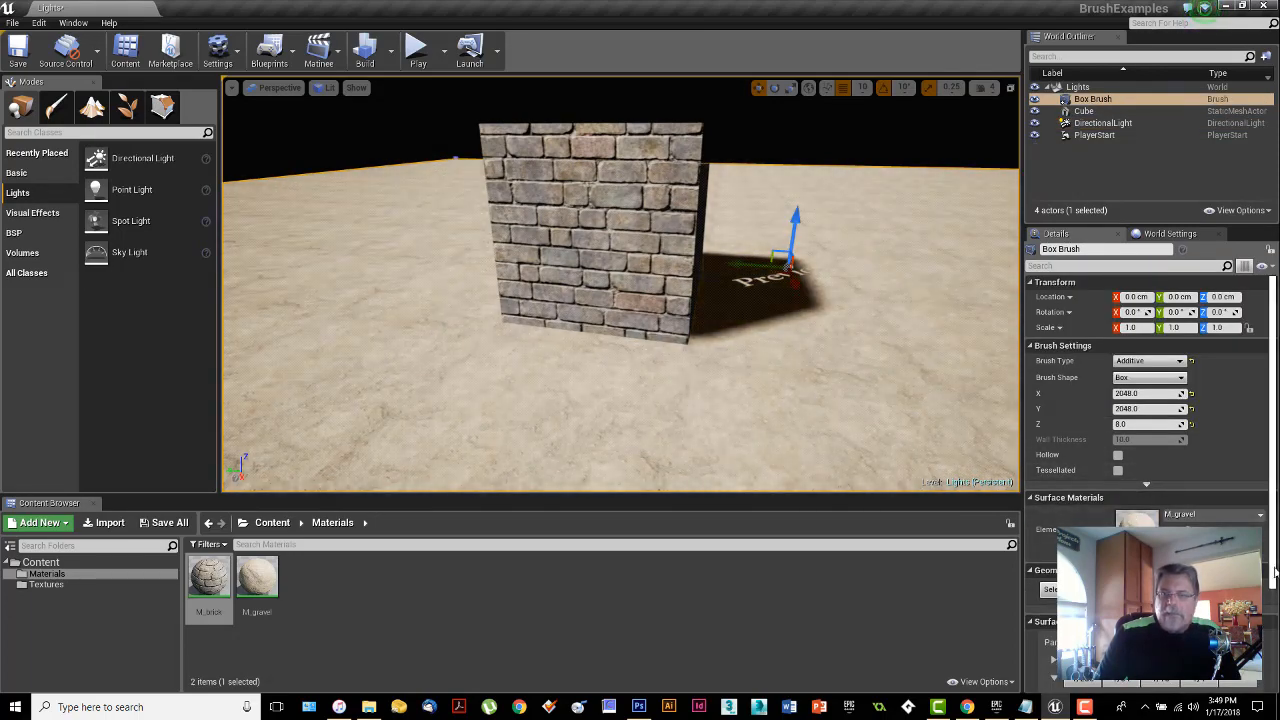
{"action": "scroll", "coordinate": [1140, 420], "scroll_direction": "down", "scroll_amount": 3}
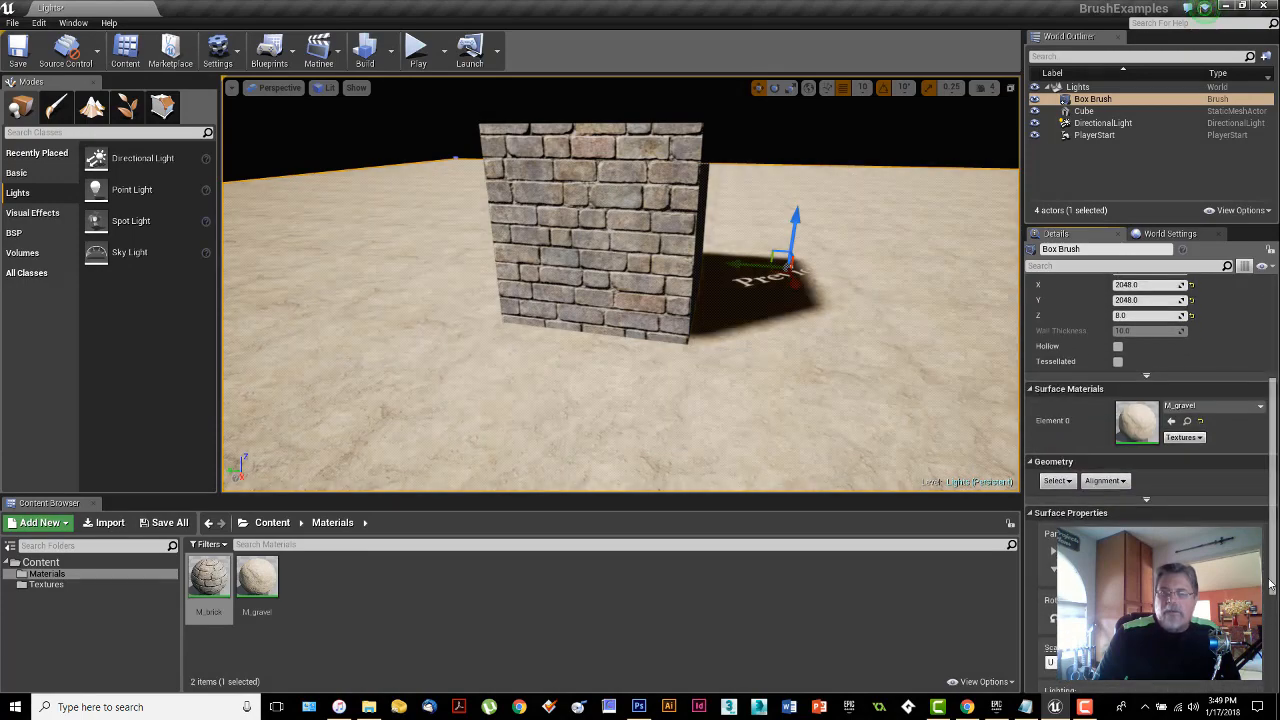
{"action": "scroll", "coordinate": [1274, 678], "scroll_direction": "down", "scroll_amount": 3}
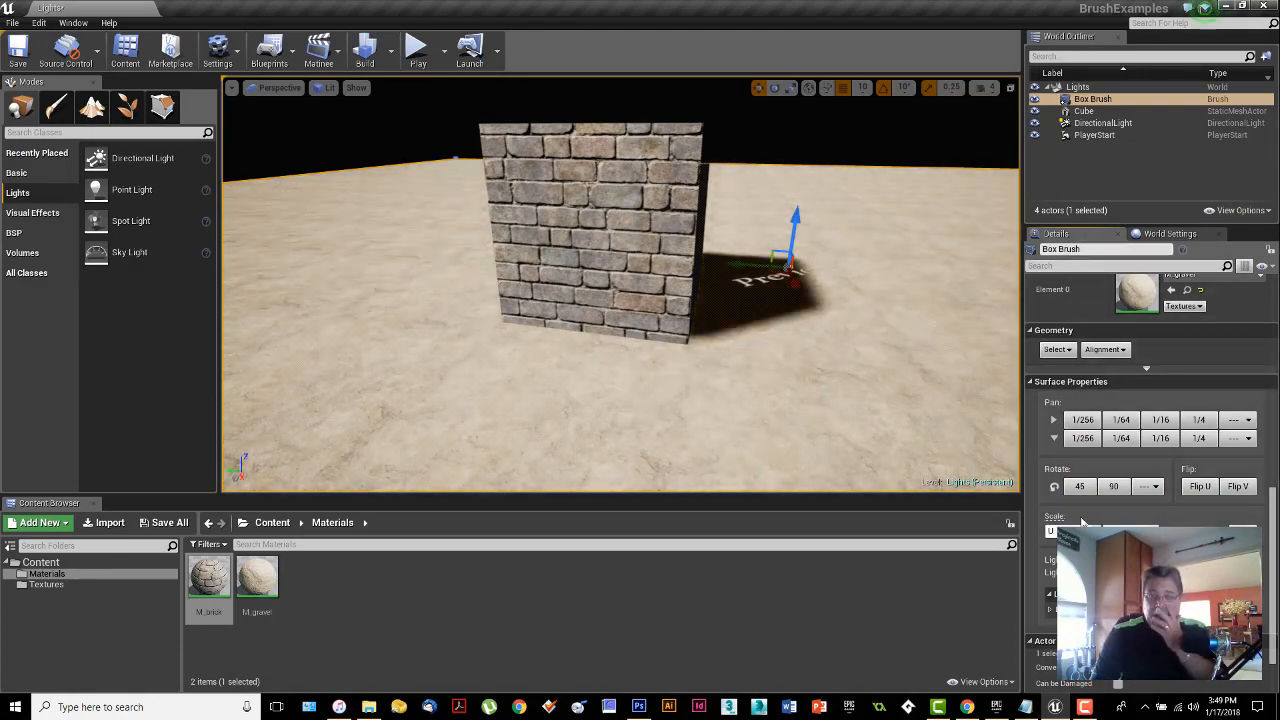
{"action": "right_click_drag", "start_coordinate": [657, 387], "coordinate": [634, 445]}
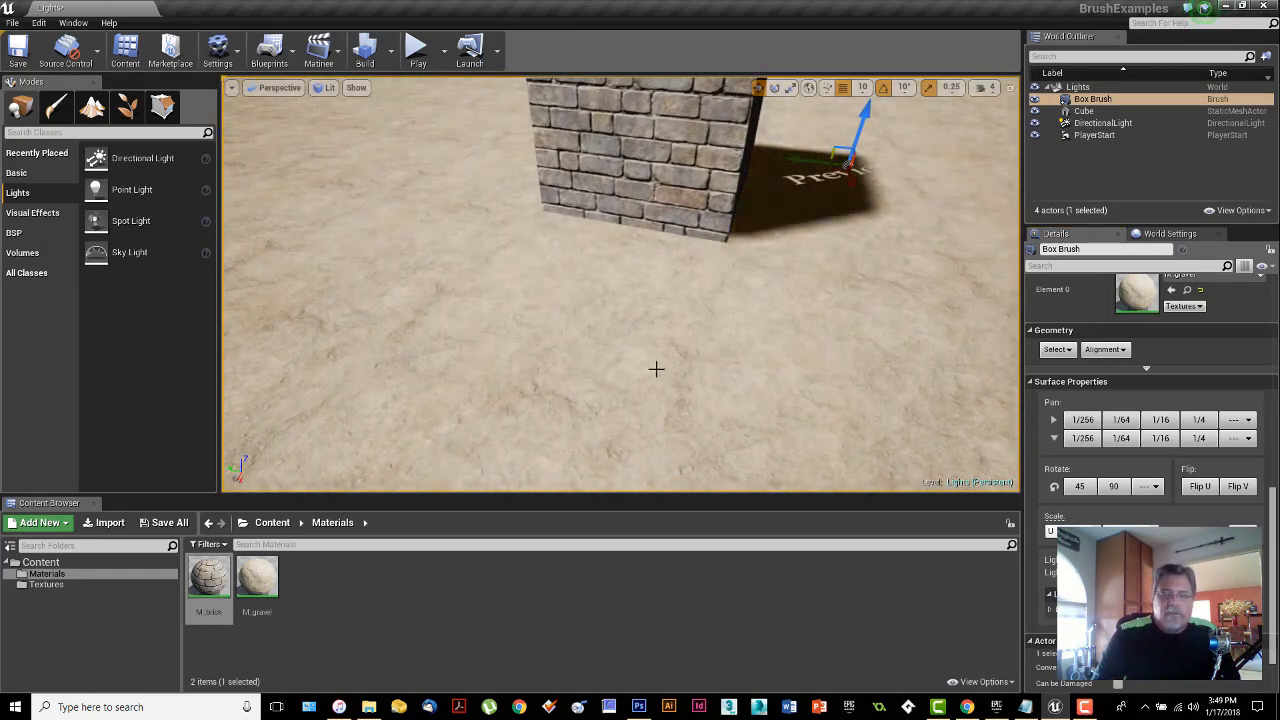
{"action": "left_click", "coordinate": [1092, 532]}
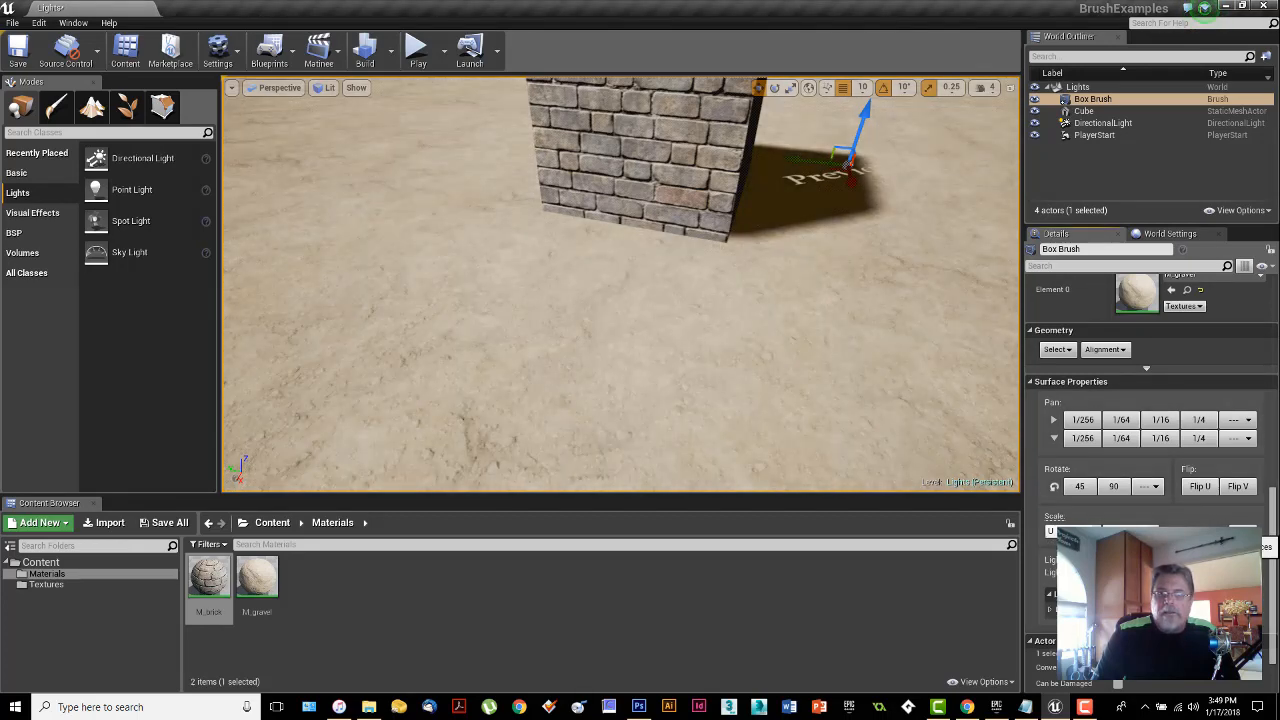
Pan the floor's gravel texture by 1/256 four times along U and once along V
{"action": "right_click_drag", "start_coordinate": [811, 384], "coordinate": [744, 378]}
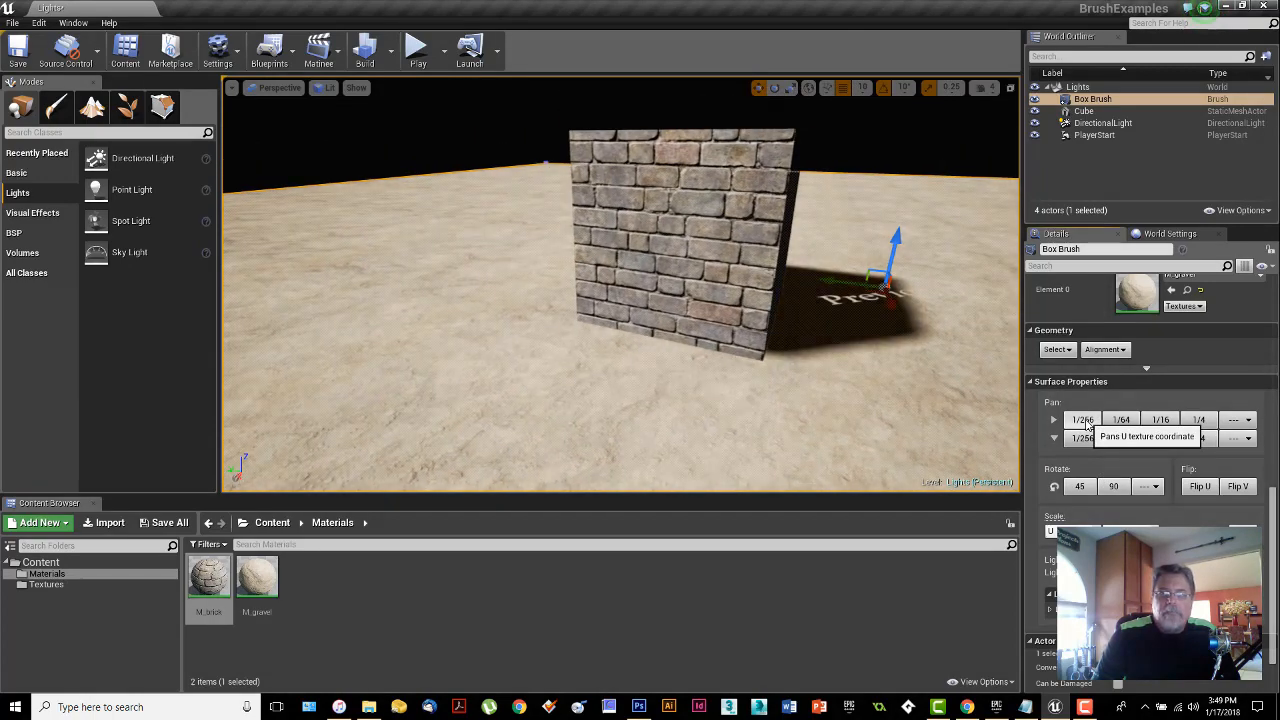
{"action": "left_click", "coordinate": [1087, 425]}
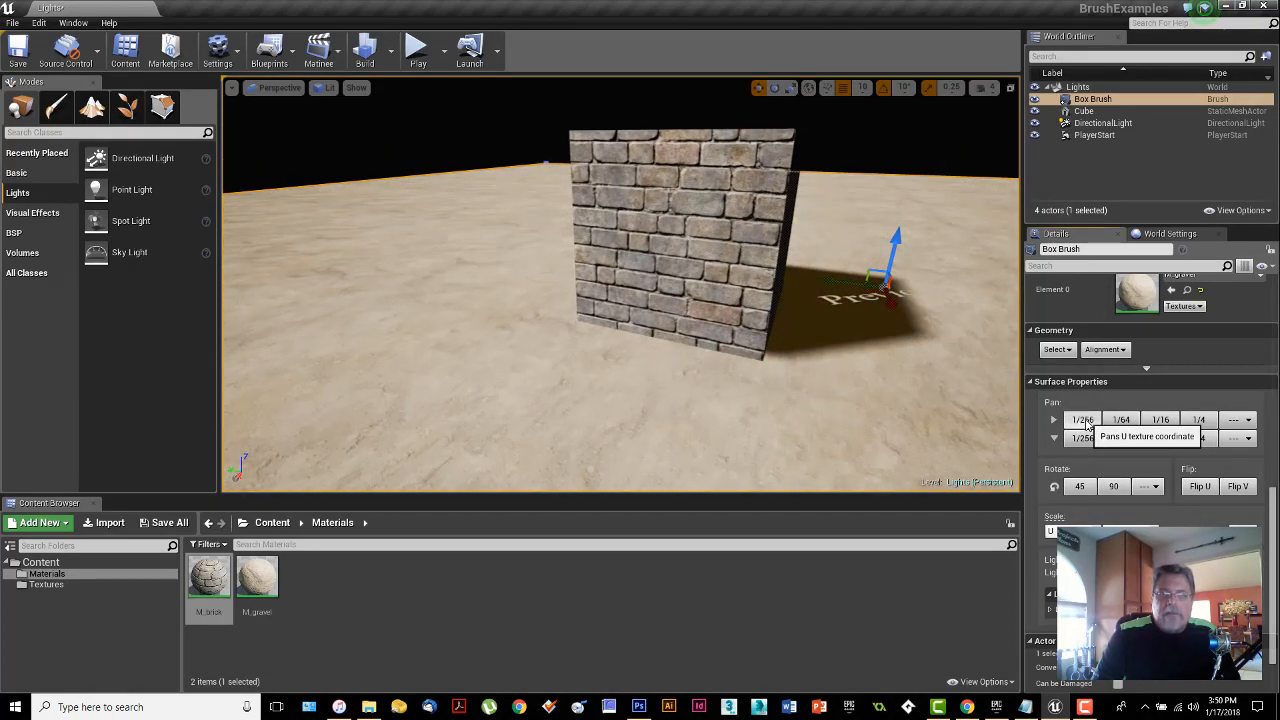
{"action": "left_click", "coordinate": [1087, 425]}
{"action": "left_click", "coordinate": [1086, 425]}
{"action": "left_click", "coordinate": [1087, 425]}
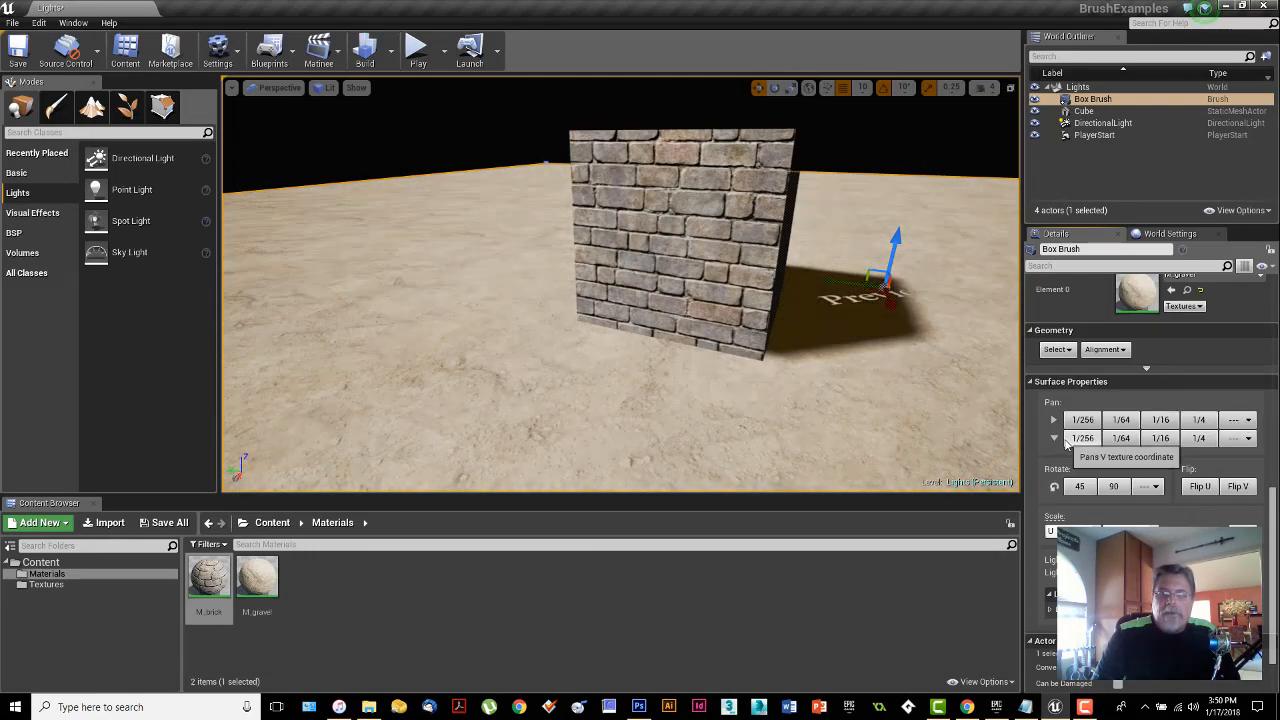
{"action": "left_click", "coordinate": [1077, 447]}
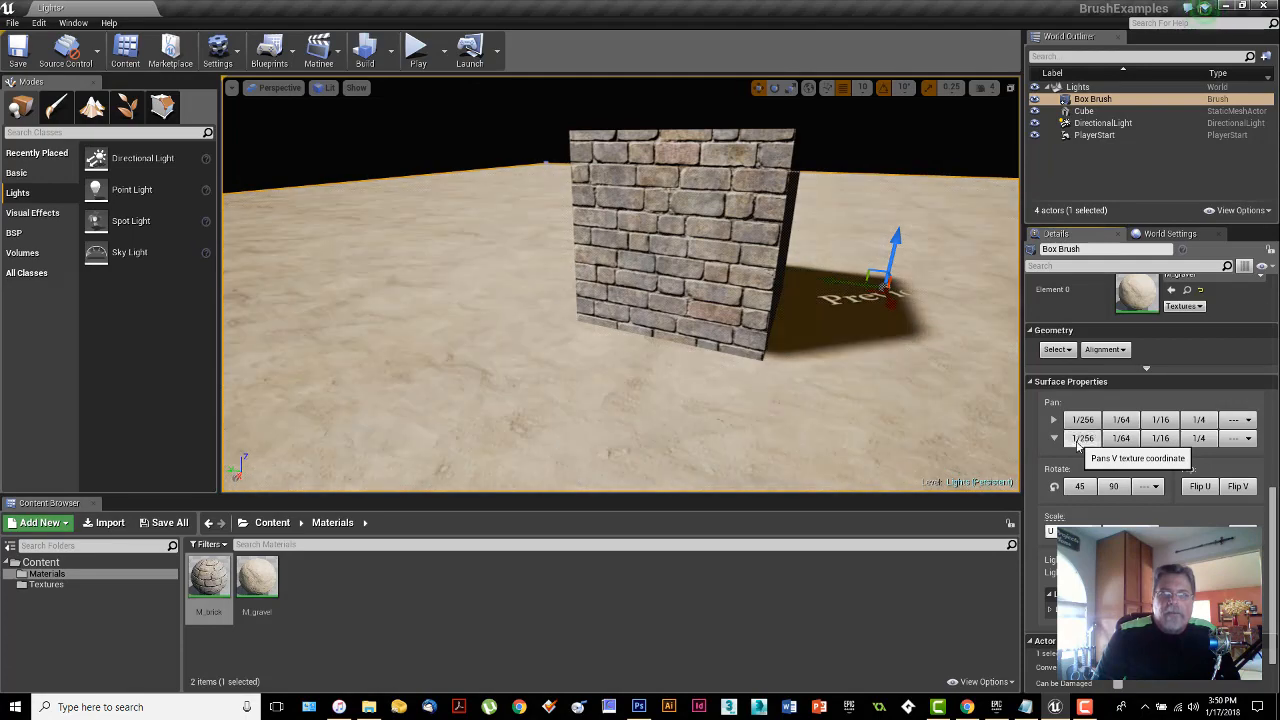
Pan the floor's gravel texture along V, once by 1/256 and thirteen times by 1/64
{"action": "left_click", "coordinate": [1077, 447]}
{"action": "left_click", "coordinate": [1122, 444]}
{"action": "left_click", "coordinate": [1122, 444]}
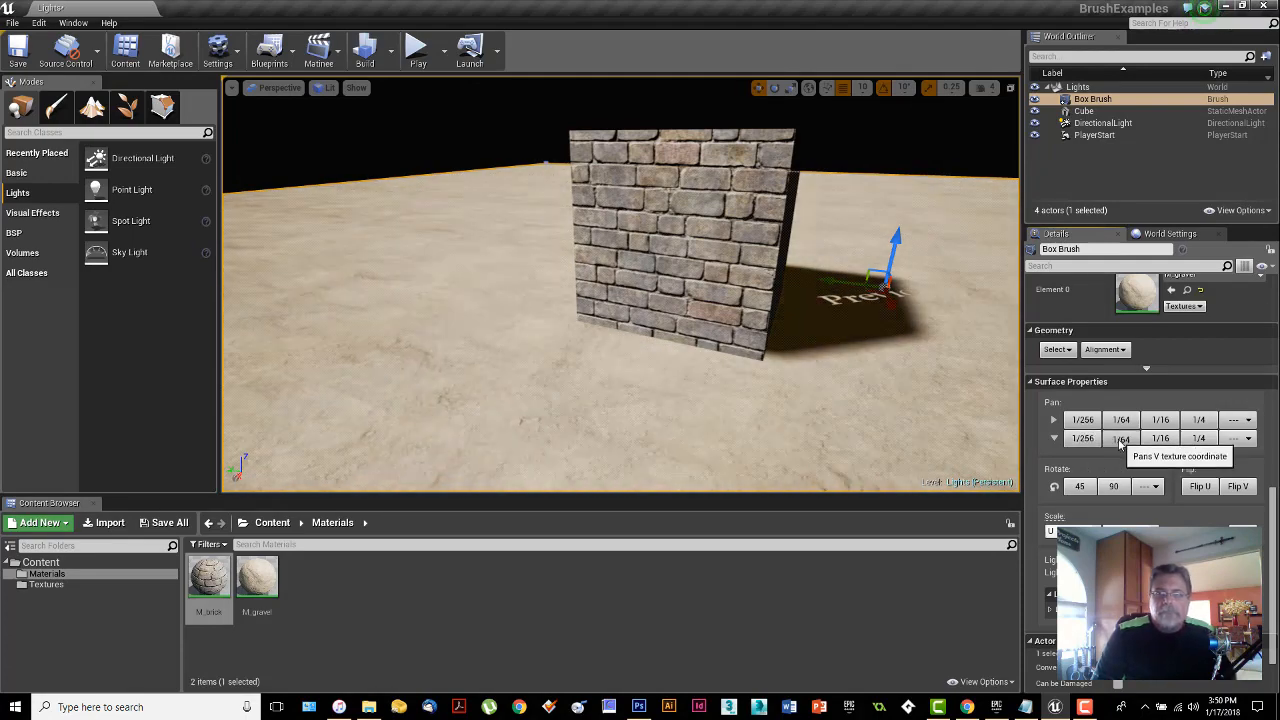
{"action": "left_click", "coordinate": [1124, 443]}
{"action": "left_click", "coordinate": [1126, 441]}
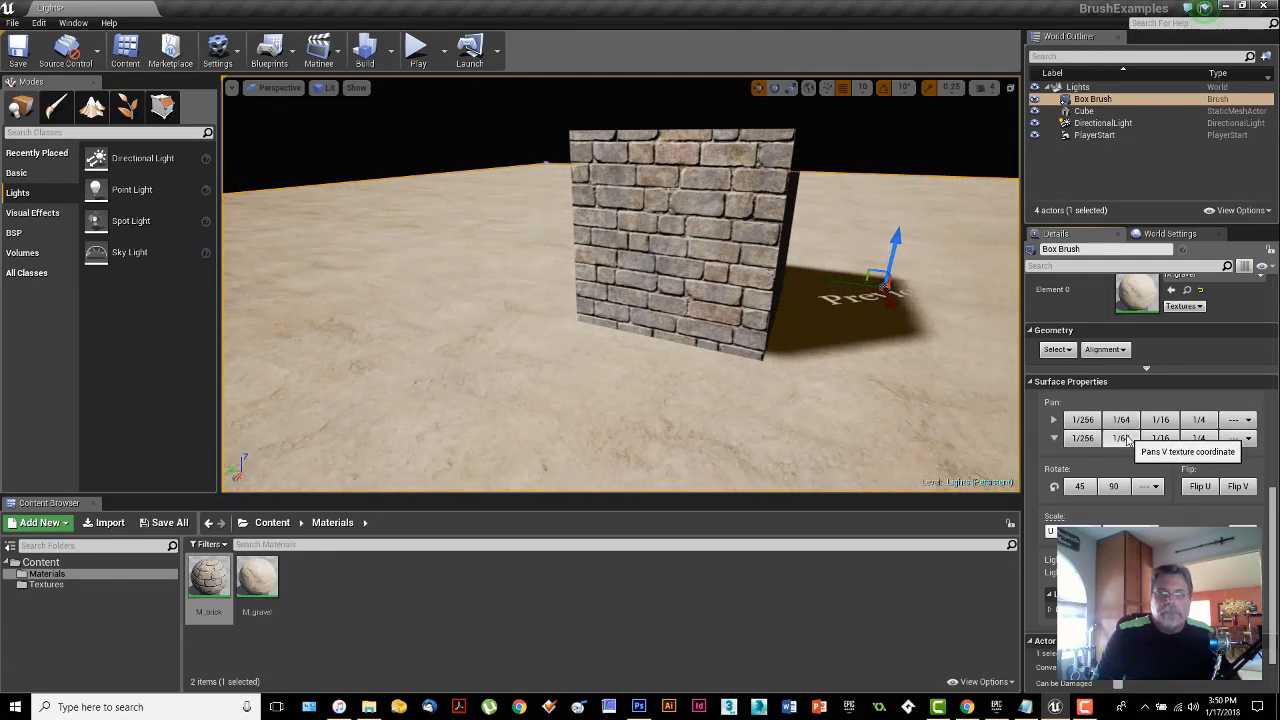
{"action": "left_click", "coordinate": [1127, 440]}
{"action": "left_click", "coordinate": [1127, 440]}
{"action": "left_click", "coordinate": [1127, 440]}
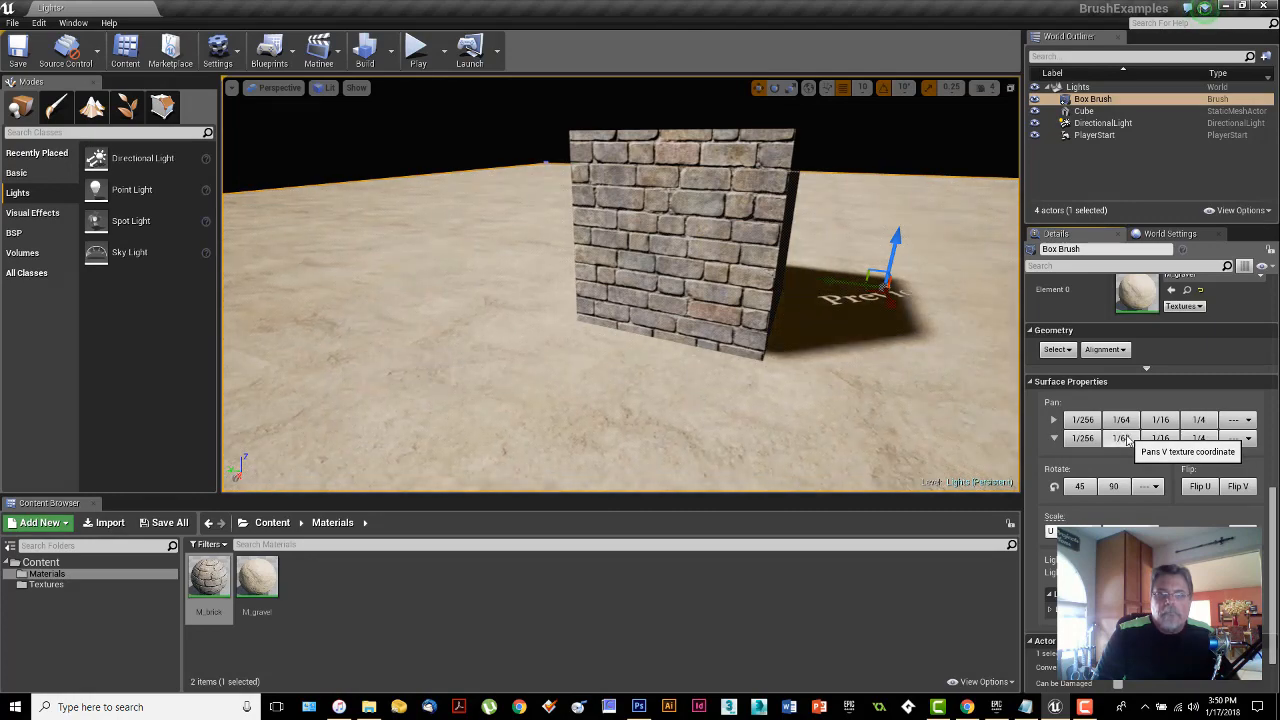
{"action": "left_click", "coordinate": [1127, 440]}
{"action": "left_click", "coordinate": [1127, 440]}
{"action": "left_click", "coordinate": [1127, 440]}
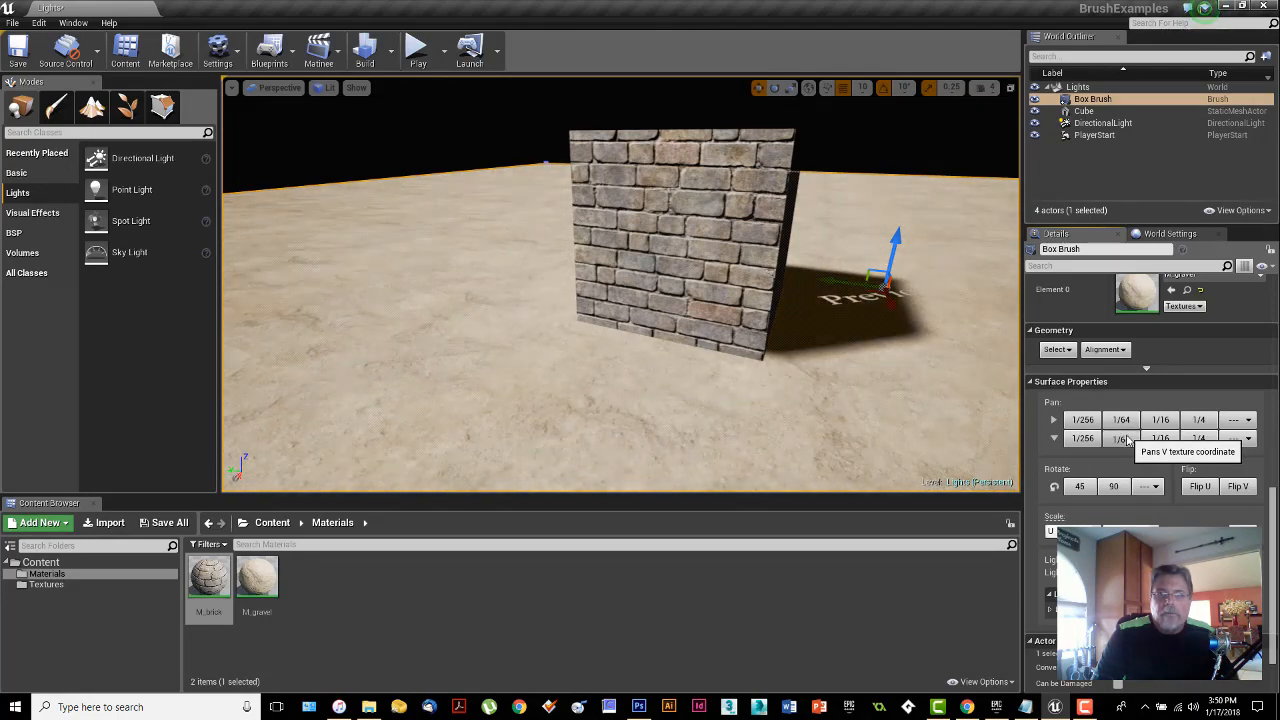
{"action": "left_click", "coordinate": [1127, 440]}
{"action": "left_click", "coordinate": [1125, 441]}
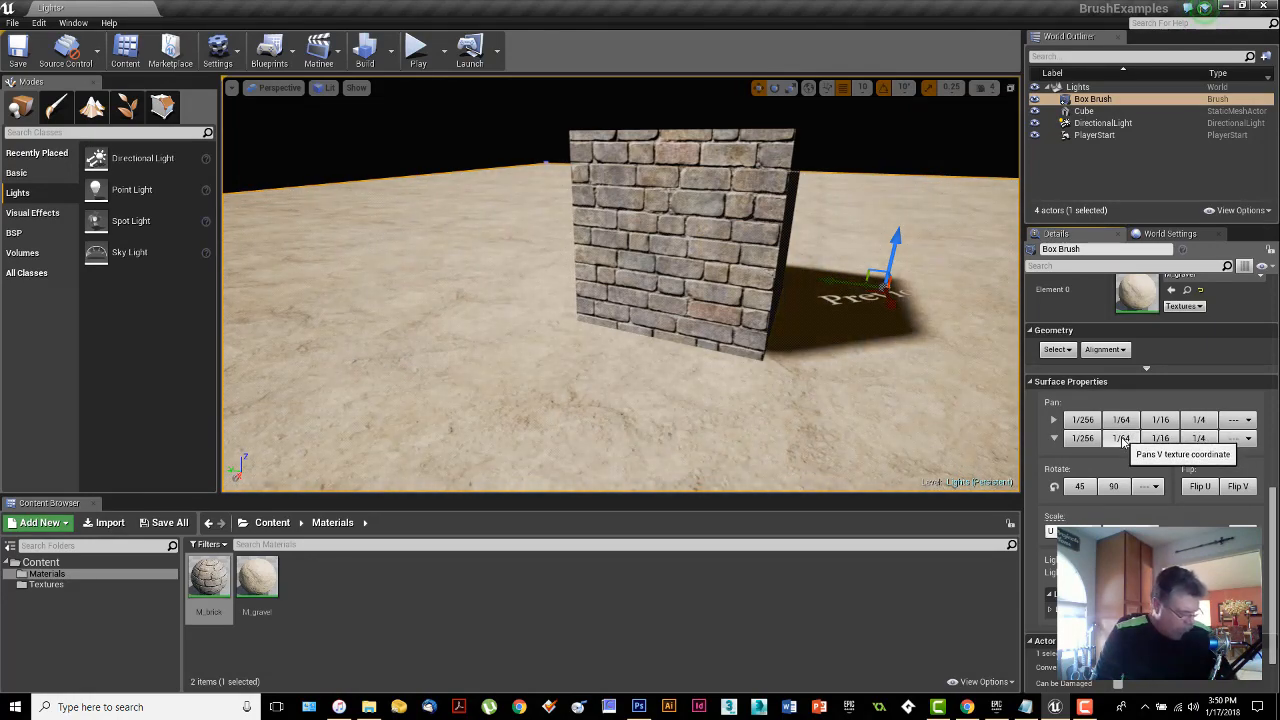
{"action": "left_click", "coordinate": [1125, 441]}
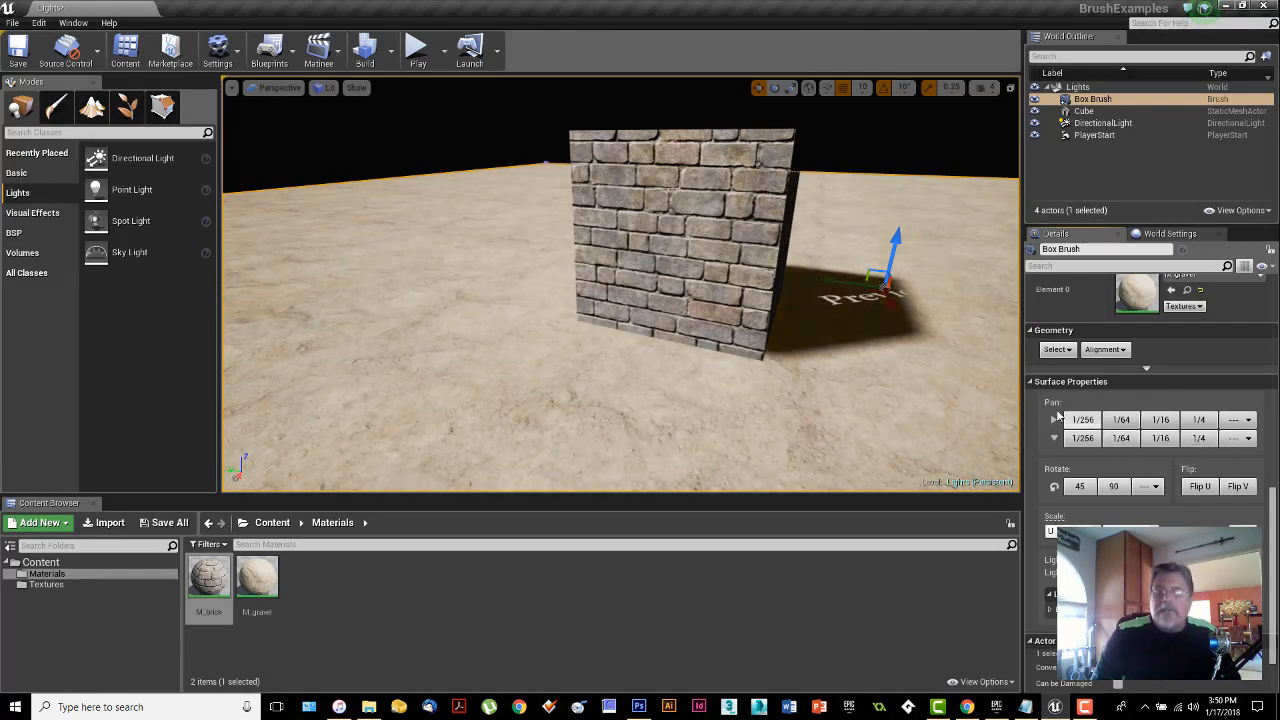
Fine-tune the floor's gravel texture by panning it 1/256 four times along U and twice along V
{"action": "left_click", "coordinate": [1087, 421]}
{"action": "left_click", "coordinate": [1087, 440]}
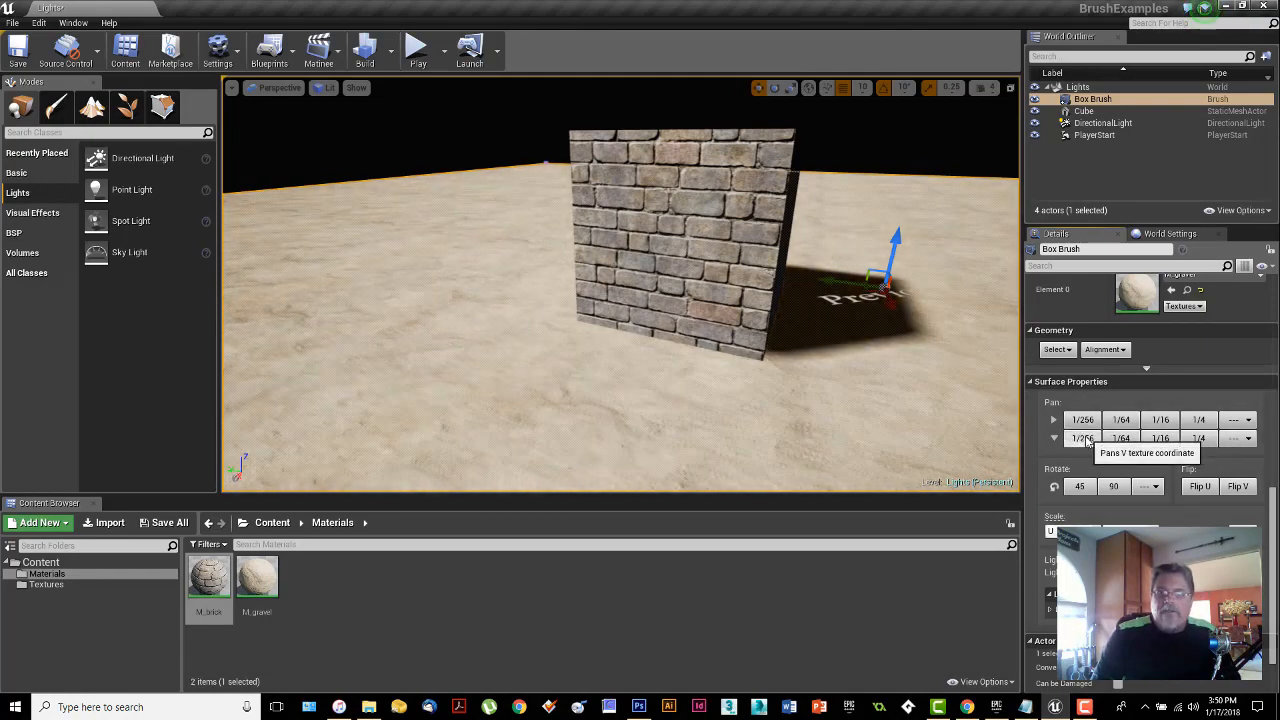
{"action": "left_click", "coordinate": [1087, 440]}
{"action": "left_click", "coordinate": [1086, 422]}
{"action": "left_click", "coordinate": [1086, 422]}
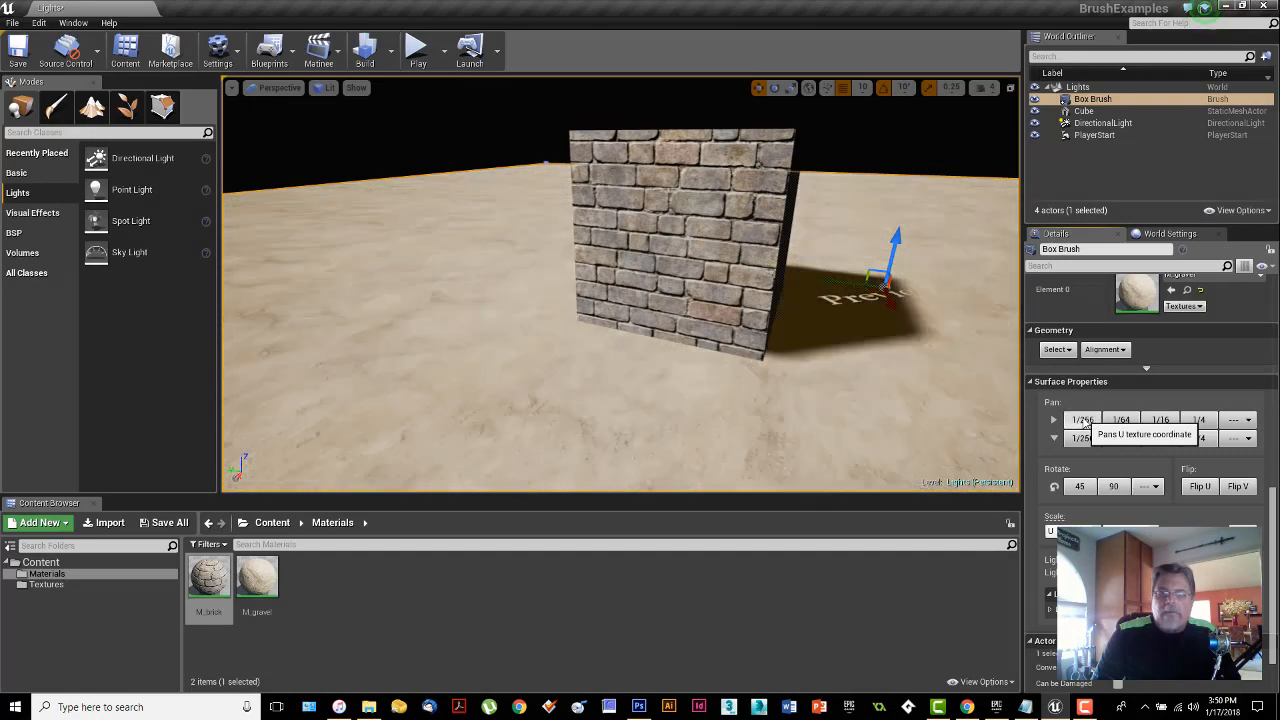
{"action": "left_click", "coordinate": [1086, 422]}
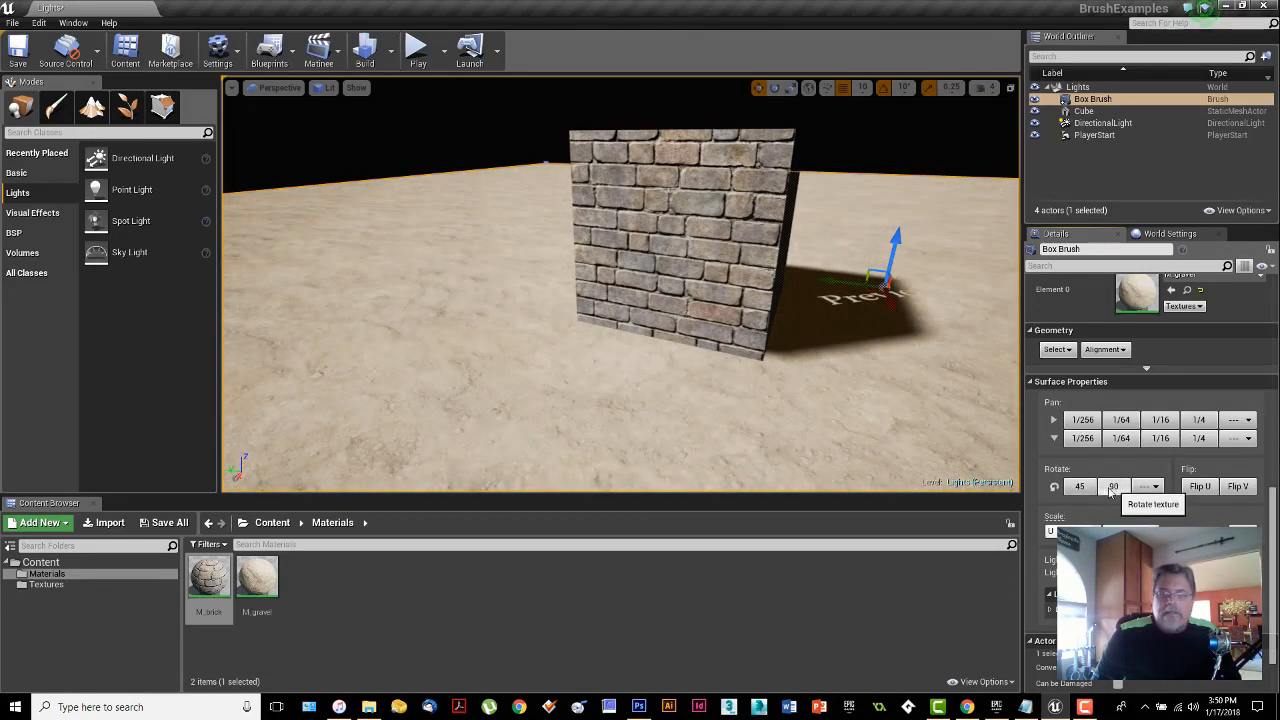
Rotate the floor's gravel texture by 90 degrees and by another 45 degrees
{"action": "left_click", "coordinate": [1110, 491]}
{"action": "left_click", "coordinate": [1085, 489]}
{"action": "right_click_drag", "start_coordinate": [689, 374], "coordinate": [718, 374]}
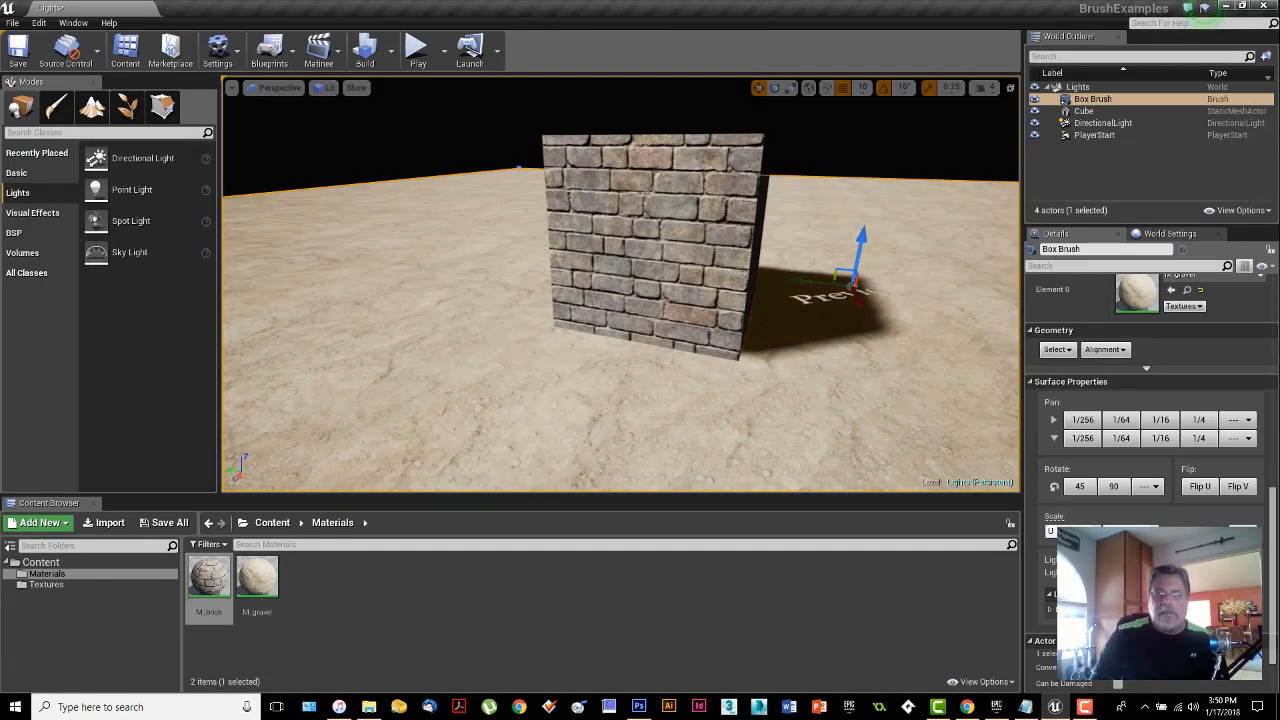
Select the brick cube, look through its properties and examine its brick surface up close and from above
{"action": "left_click", "coordinate": [720, 205]}
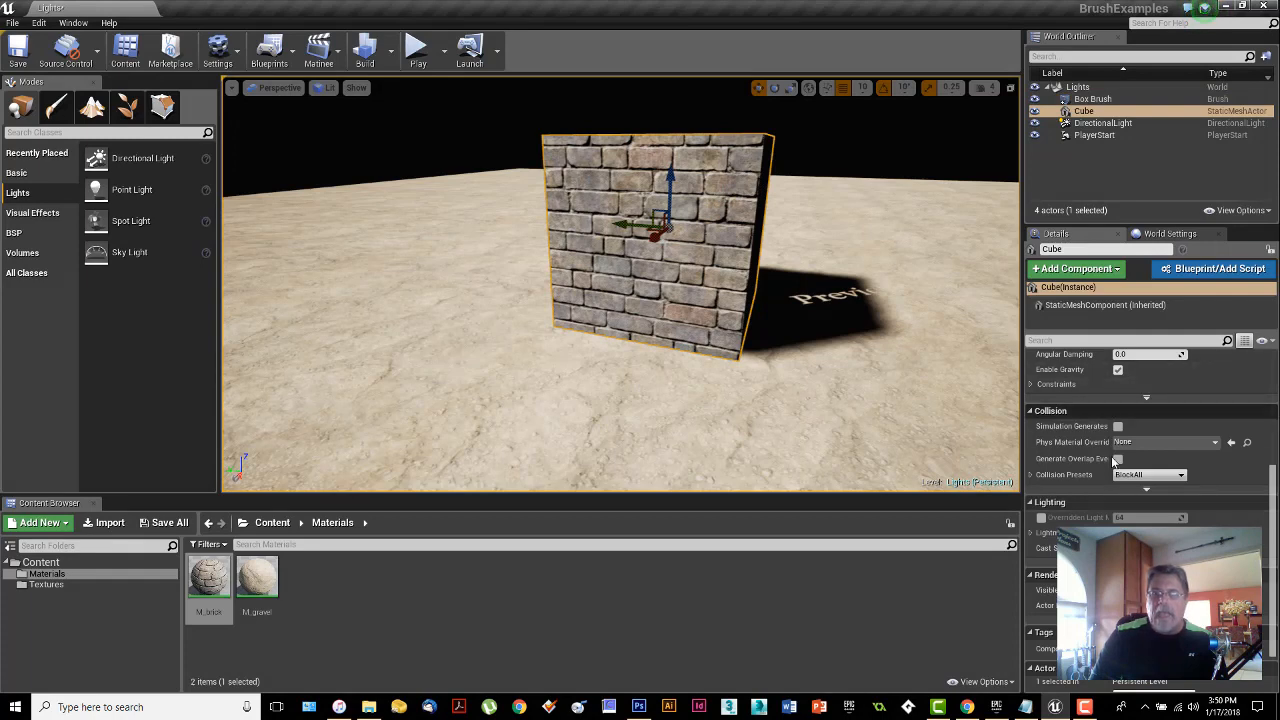
{"action": "scroll", "coordinate": [1150, 450], "scroll_direction": "down", "scroll_amount": 2}
{"action": "scroll", "coordinate": [1150, 420], "scroll_direction": "up", "scroll_amount": 3}
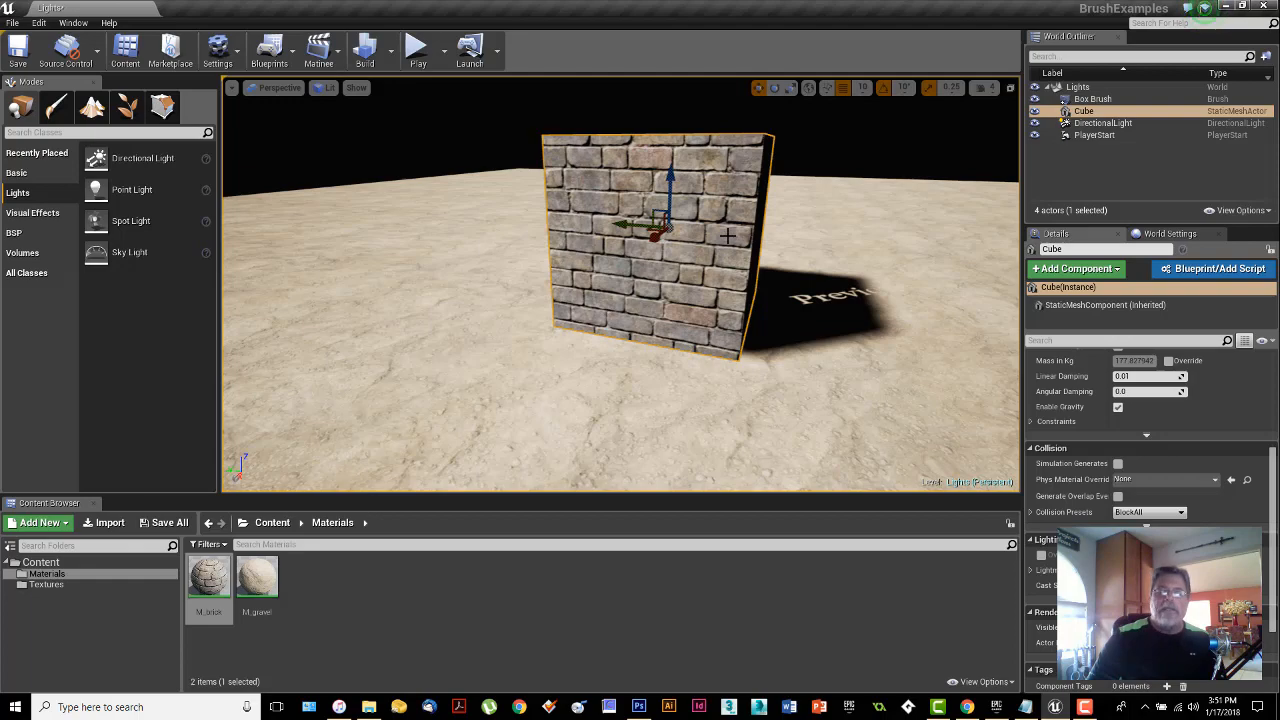
{"action": "right_click_drag", "start_coordinate": [621, 285], "coordinate": [668, 290]}
{"action": "left_click_drag", "start_coordinate": [668, 290], "coordinate": [668, 245]}
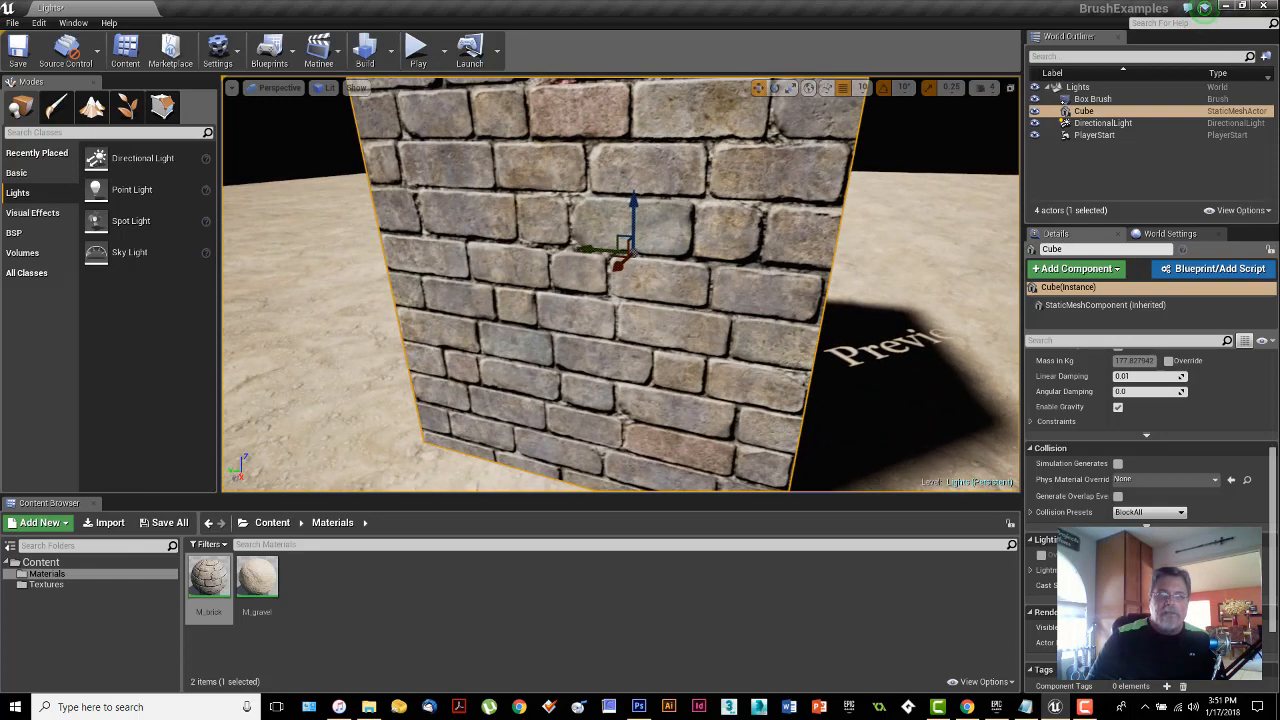
{"action": "right_click_drag", "start_coordinate": [662, 300], "coordinate": [662, 341]}
{"action": "left_click_drag", "start_coordinate": [670, 366], "coordinate": [670, 410]}
{"action": "right_click_drag", "start_coordinate": [667, 350], "coordinate": [667, 330]}
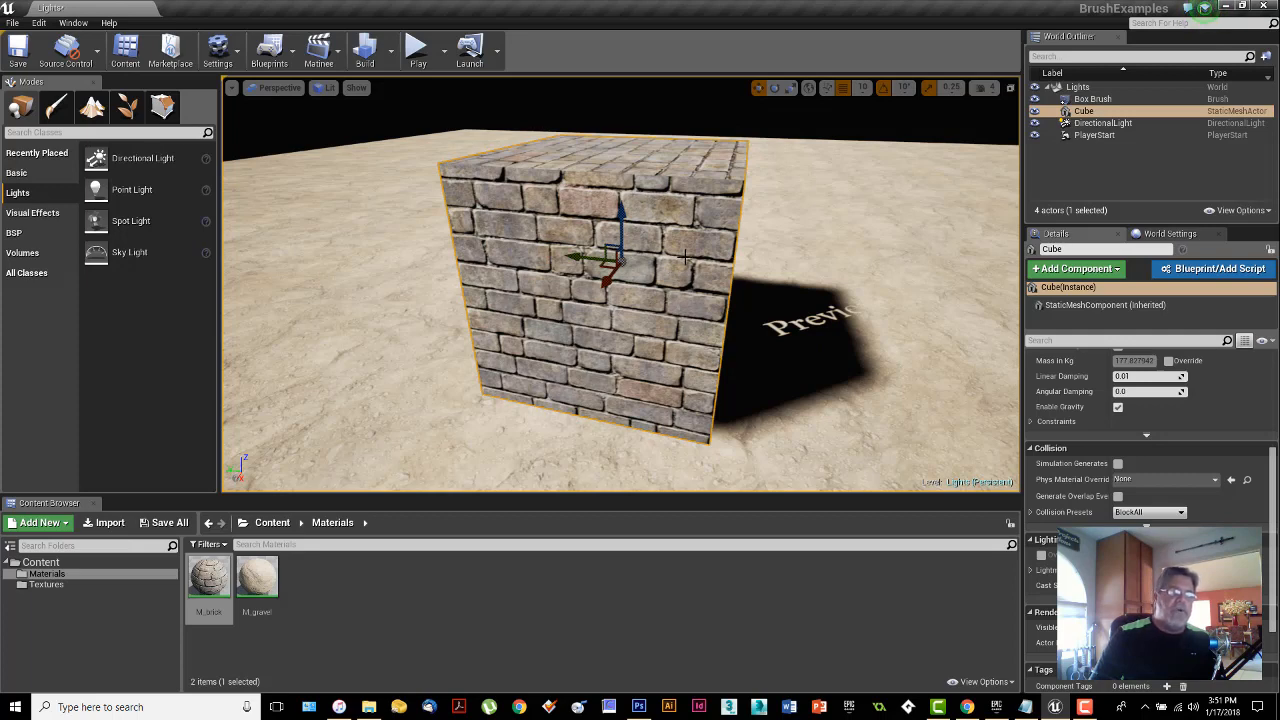
Select the floor Box Brush and examine the gravel floor around the brick cube from different view angles
{"action": "mouse_move", "coordinate": [819, 252]}
{"action": "right_mouse_down"}
{"action": "mouse_move", "coordinate": [835, 264]}
{"action": "mouse_move", "coordinate": [960, 244]}
{"action": "mouse_move", "coordinate": [515, 276]}
{"action": "mouse_move", "coordinate": [745, 232]}
{"action": "mouse_move", "coordinate": [805, 262]}
{"action": "mouse_move", "coordinate": [776, 271]}
{"action": "right_mouse_up"}
{"action": "left_click", "coordinate": [787, 274]}
{"action": "key", "text": "s"}
{"action": "key", "text": "a"}
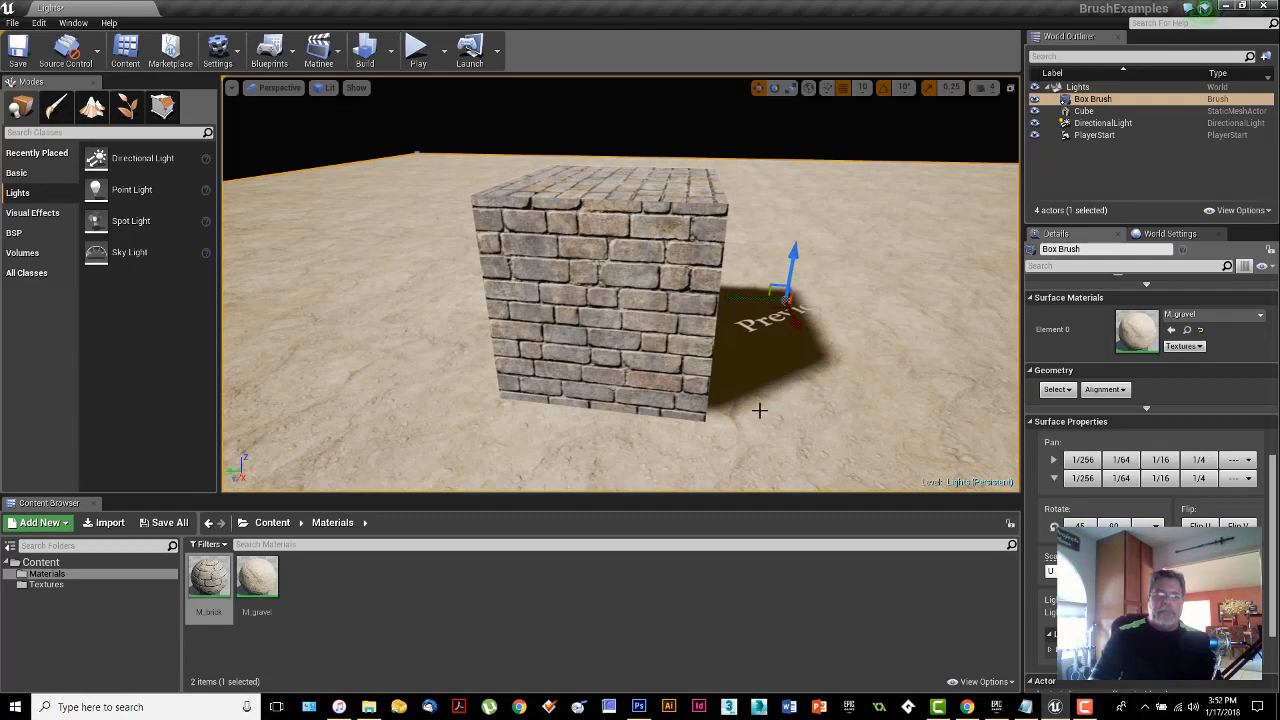
{"action": "right_click_drag", "start_coordinate": [821, 387], "coordinate": [828, 379]}
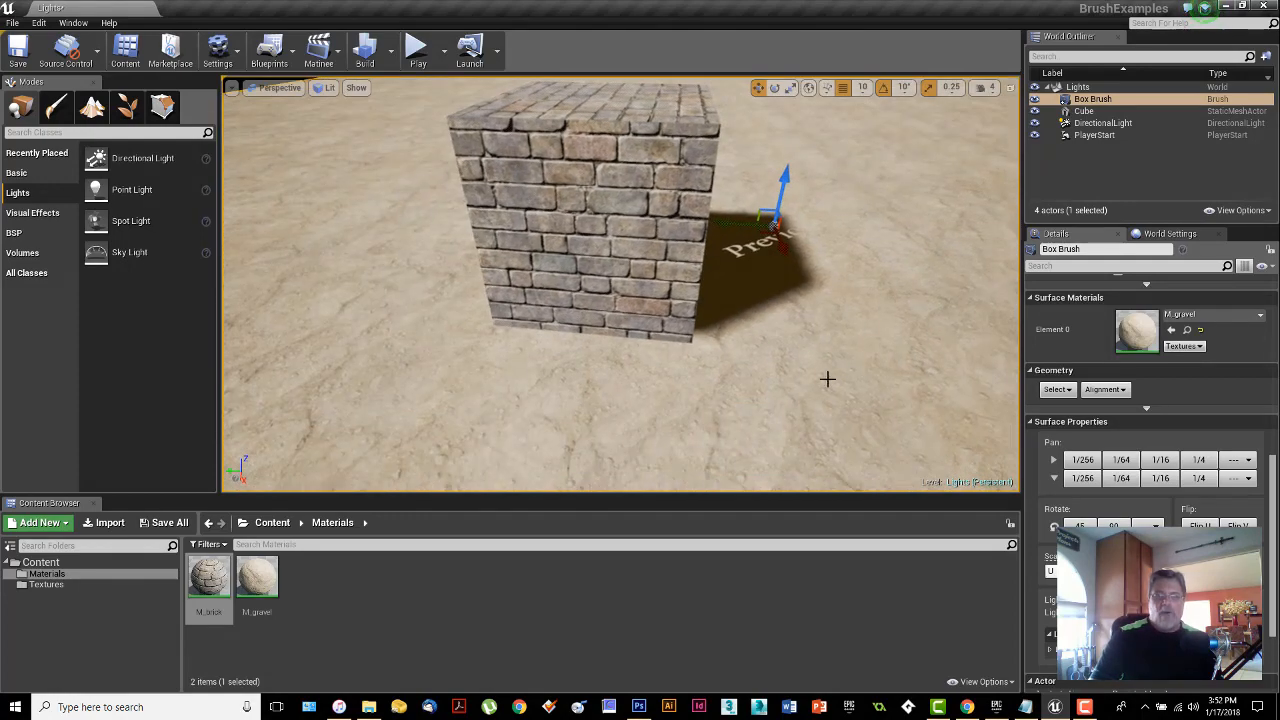
{"action": "right_click_drag", "start_coordinate": [694, 346], "coordinate": [694, 330]}
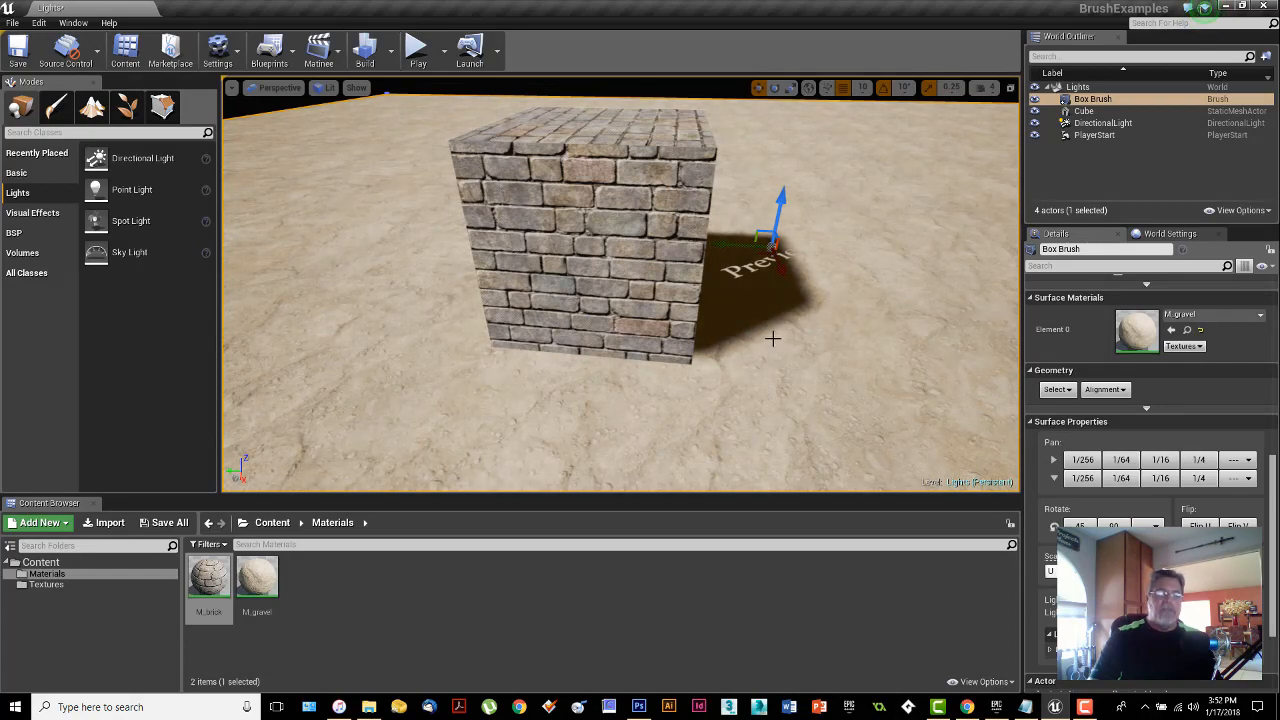
{"action": "right_click_drag", "start_coordinate": [834, 361], "coordinate": [829, 341]}
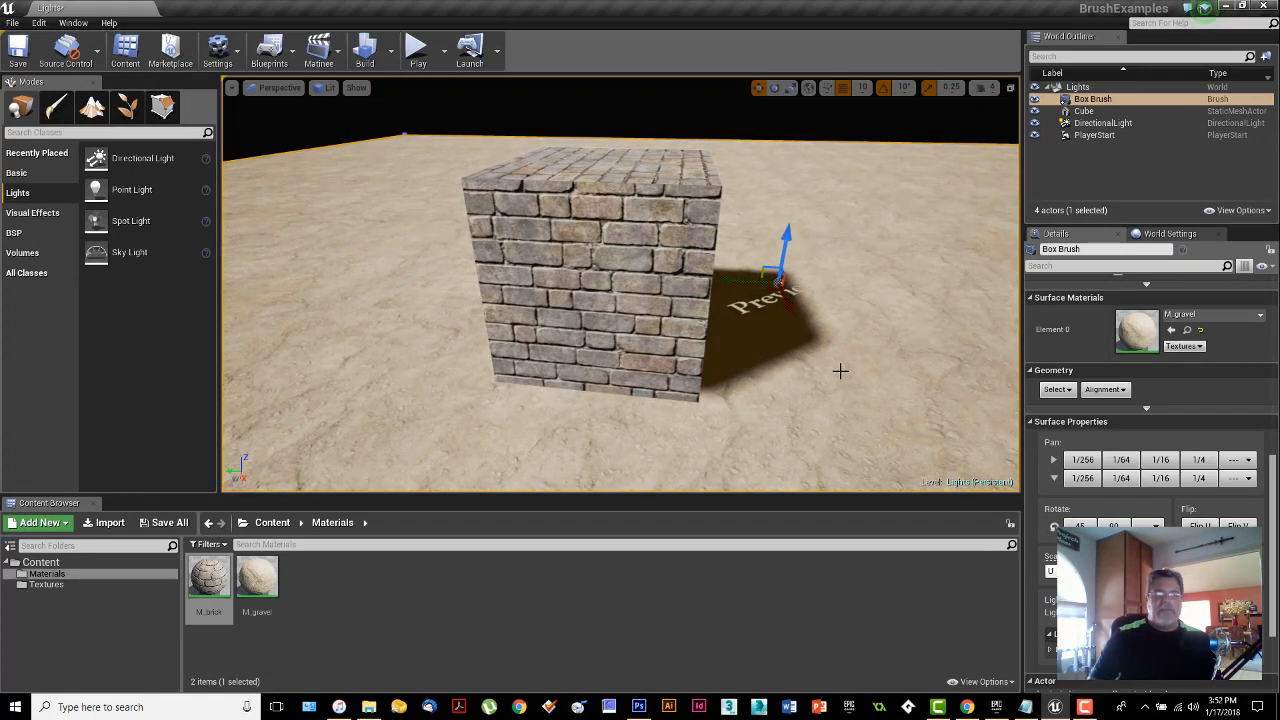